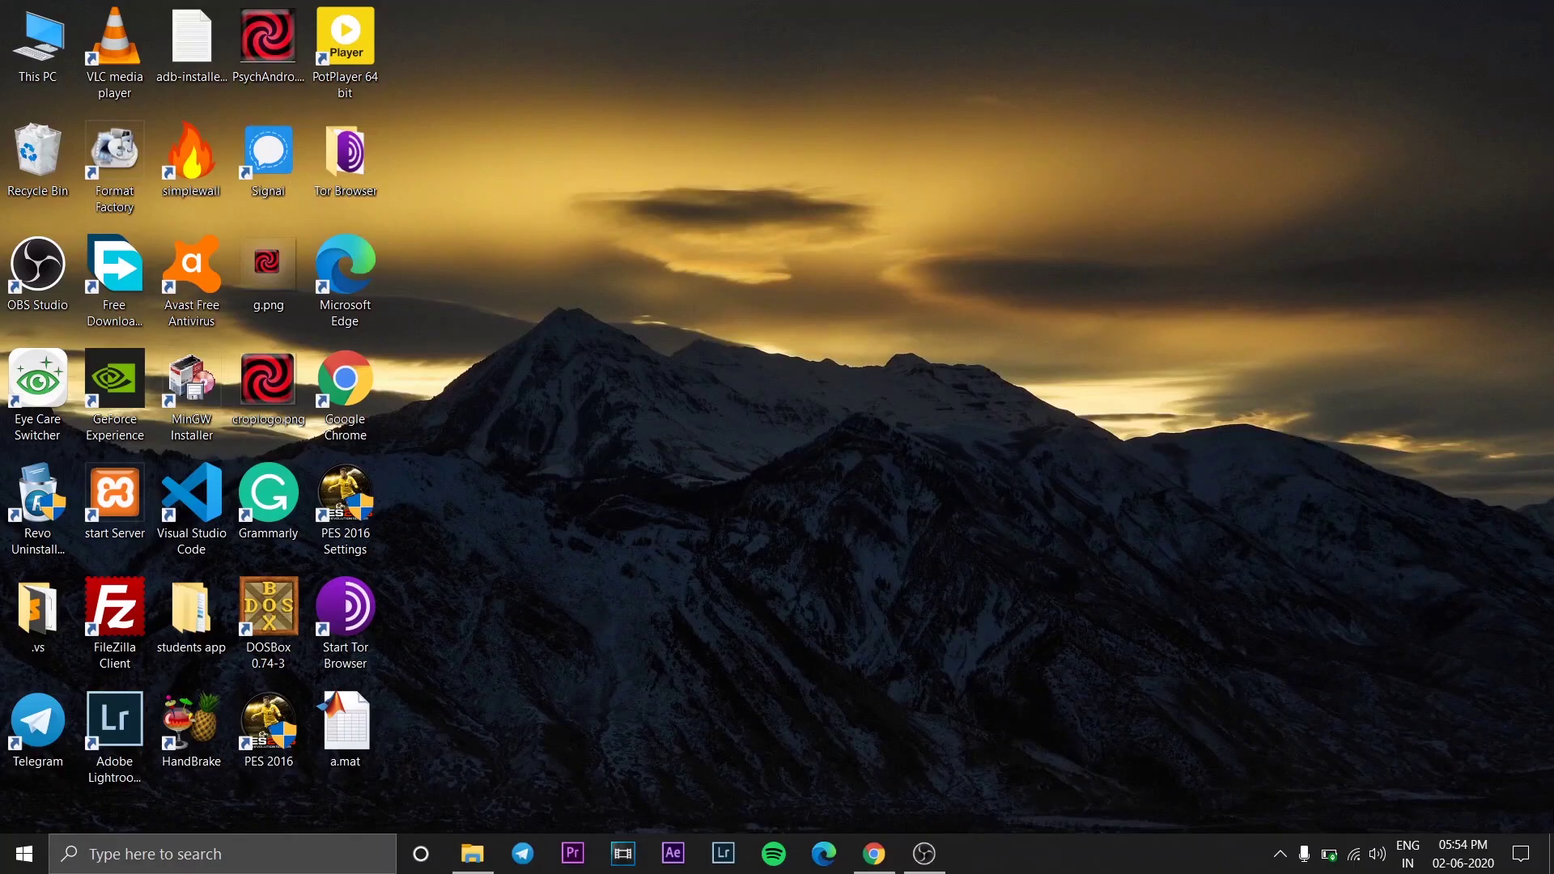
- Check the Rainmeter and Winstep Nexus pages in the browser, then reveal the desktop
click(874, 854)
scroll(604, 363, up, 5)
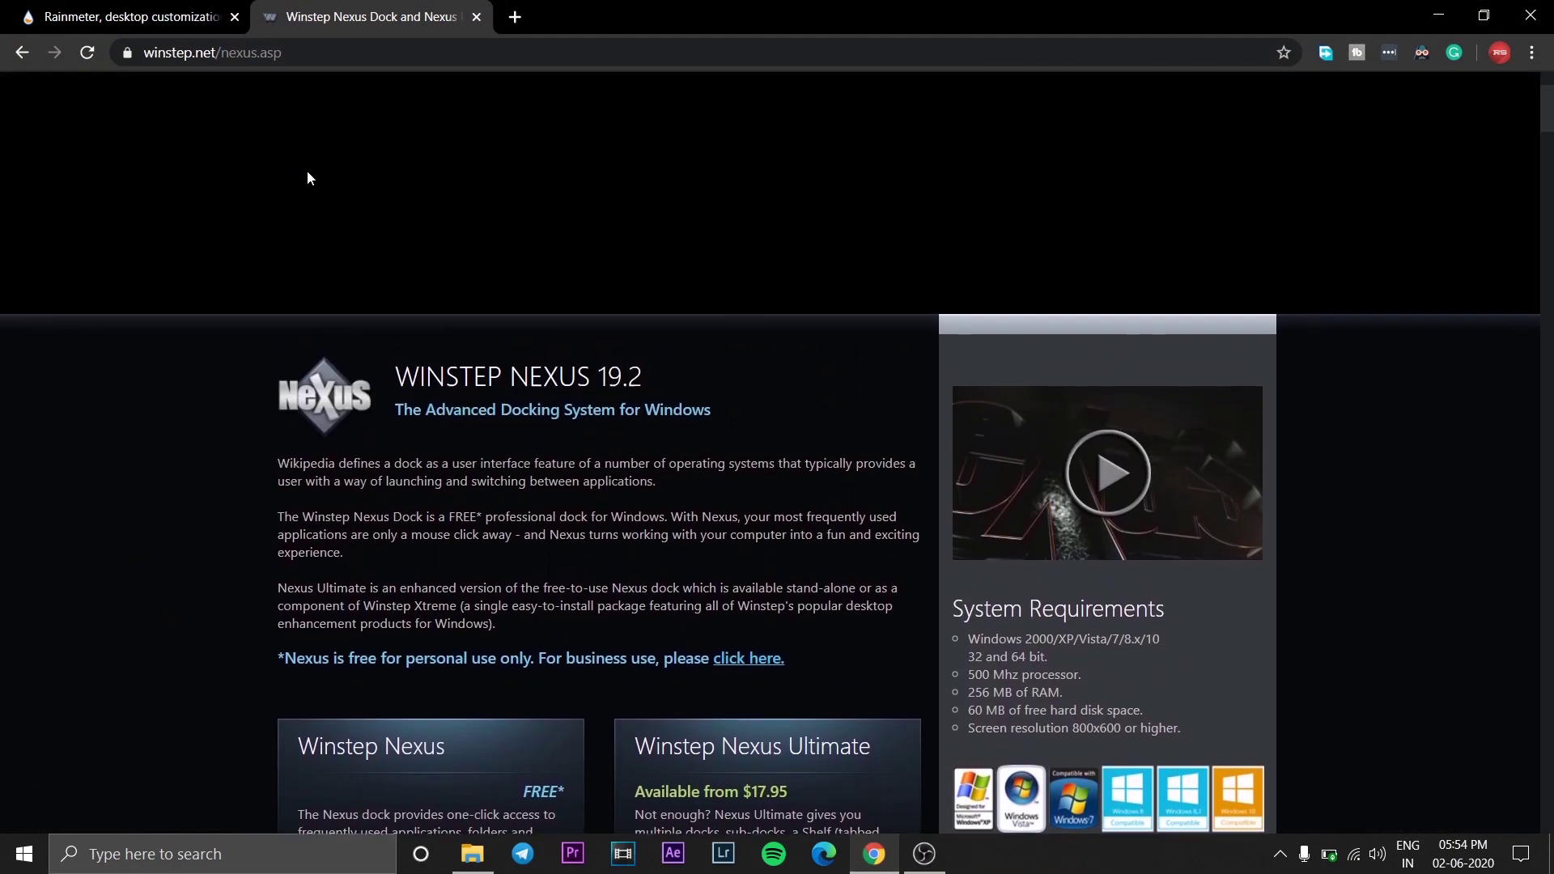
click(150, 19)
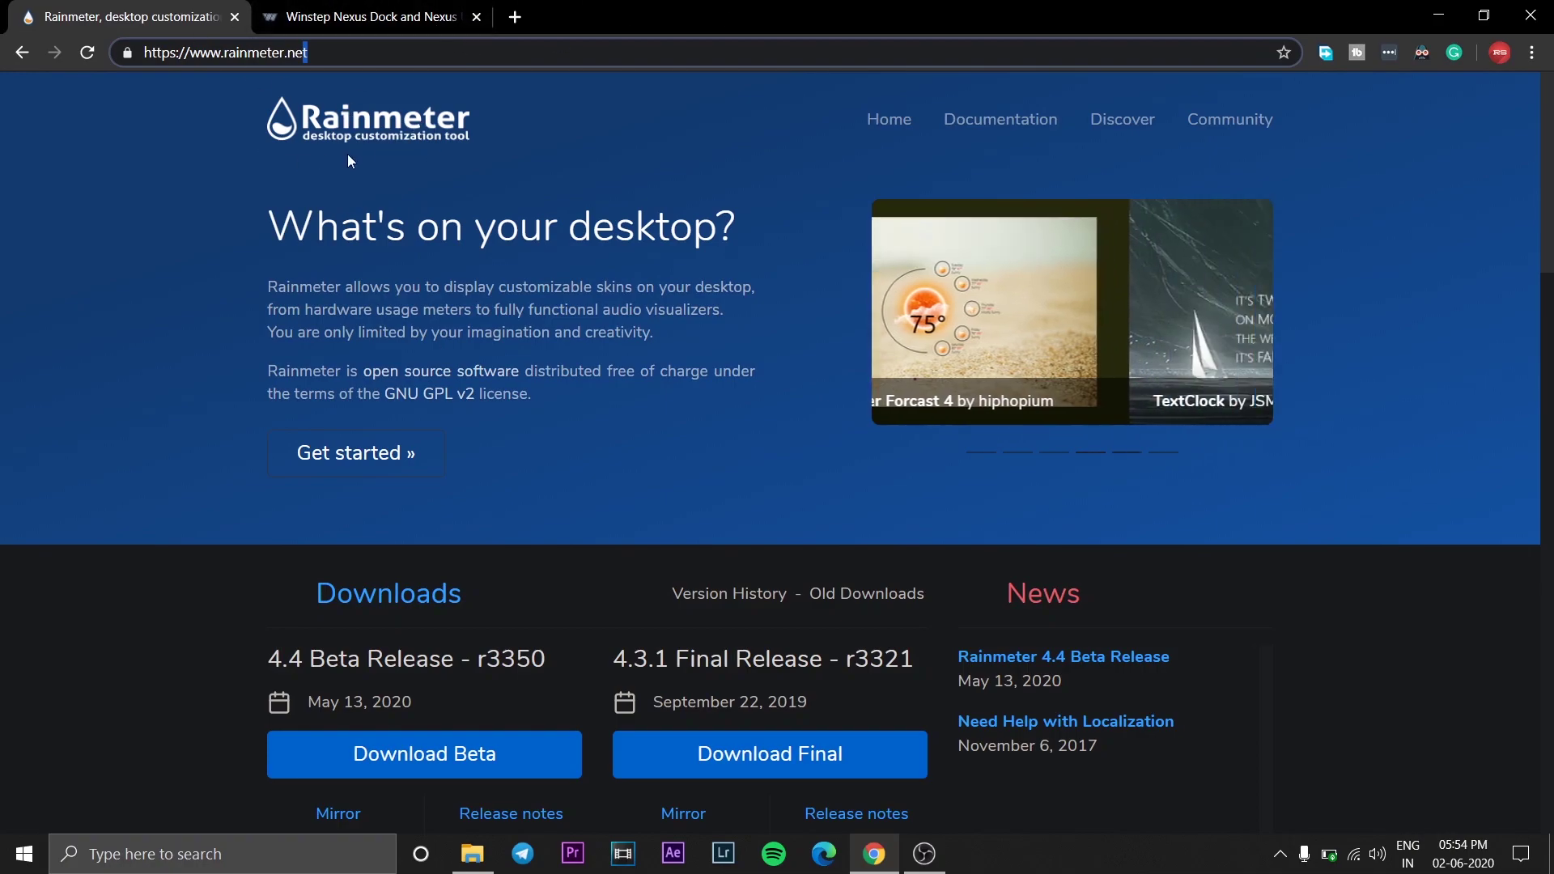
click(330, 10)
scroll(696, 355, down, 1)
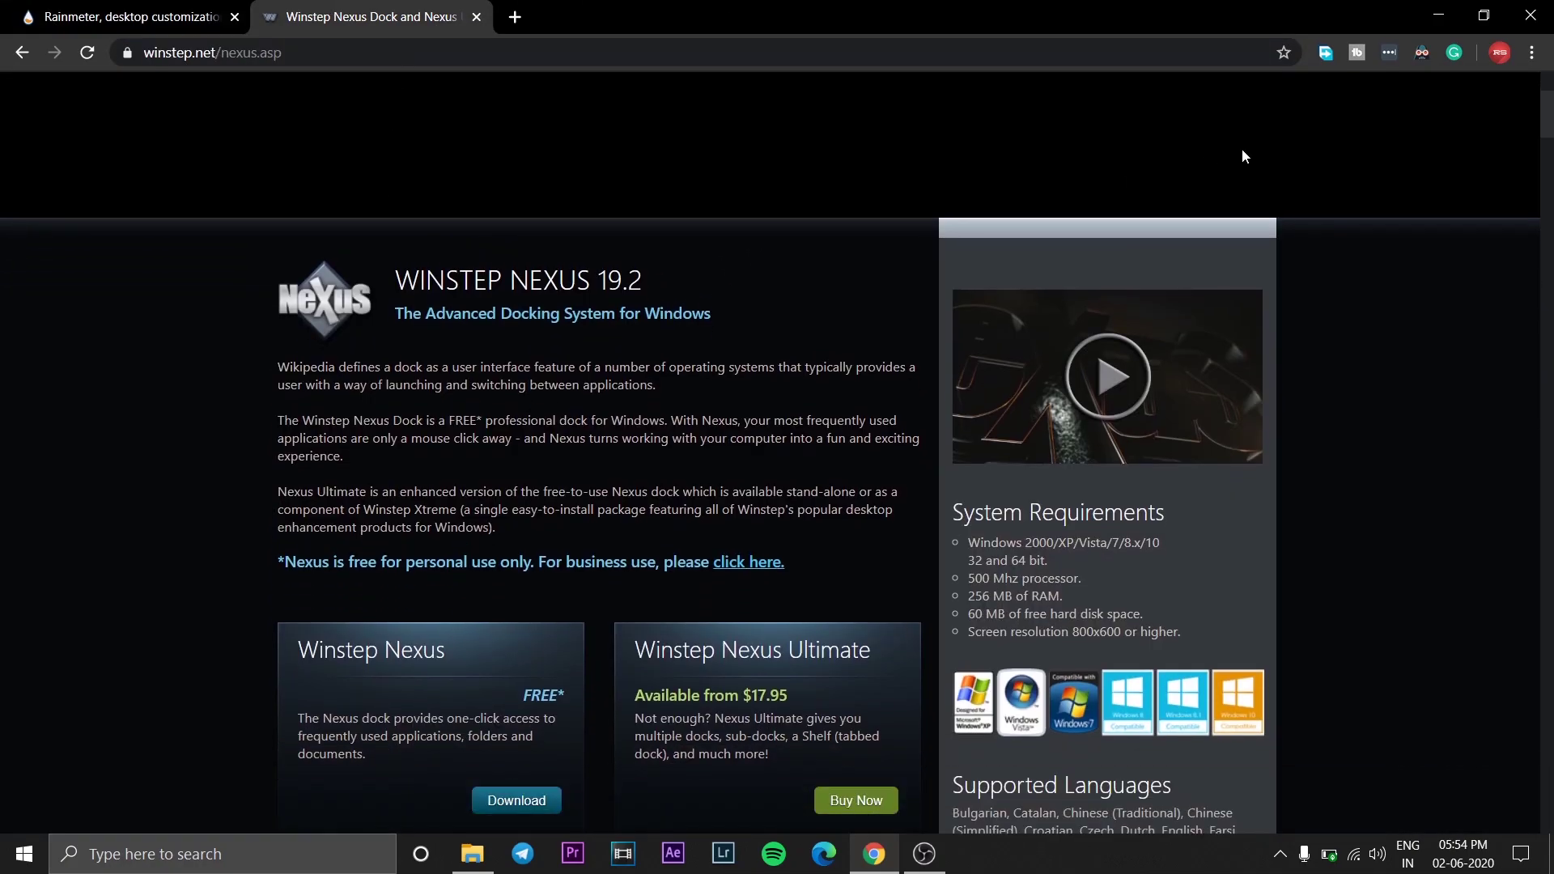
click(1437, 16)
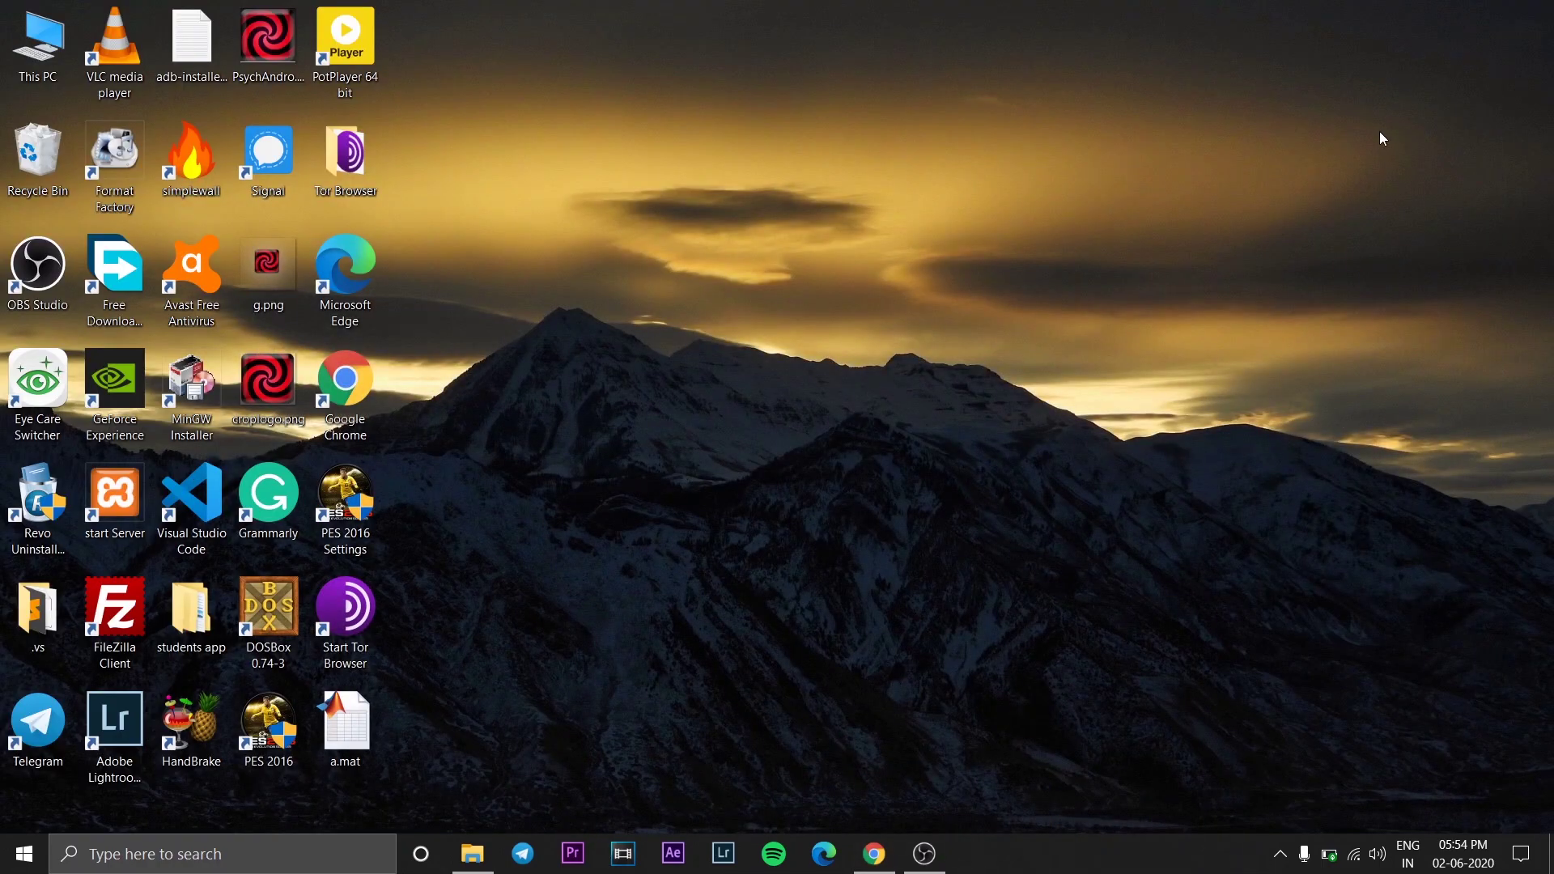
- Set the branch_needles spruce photo in the icons of nexus folder as desktop background
click(486, 856)
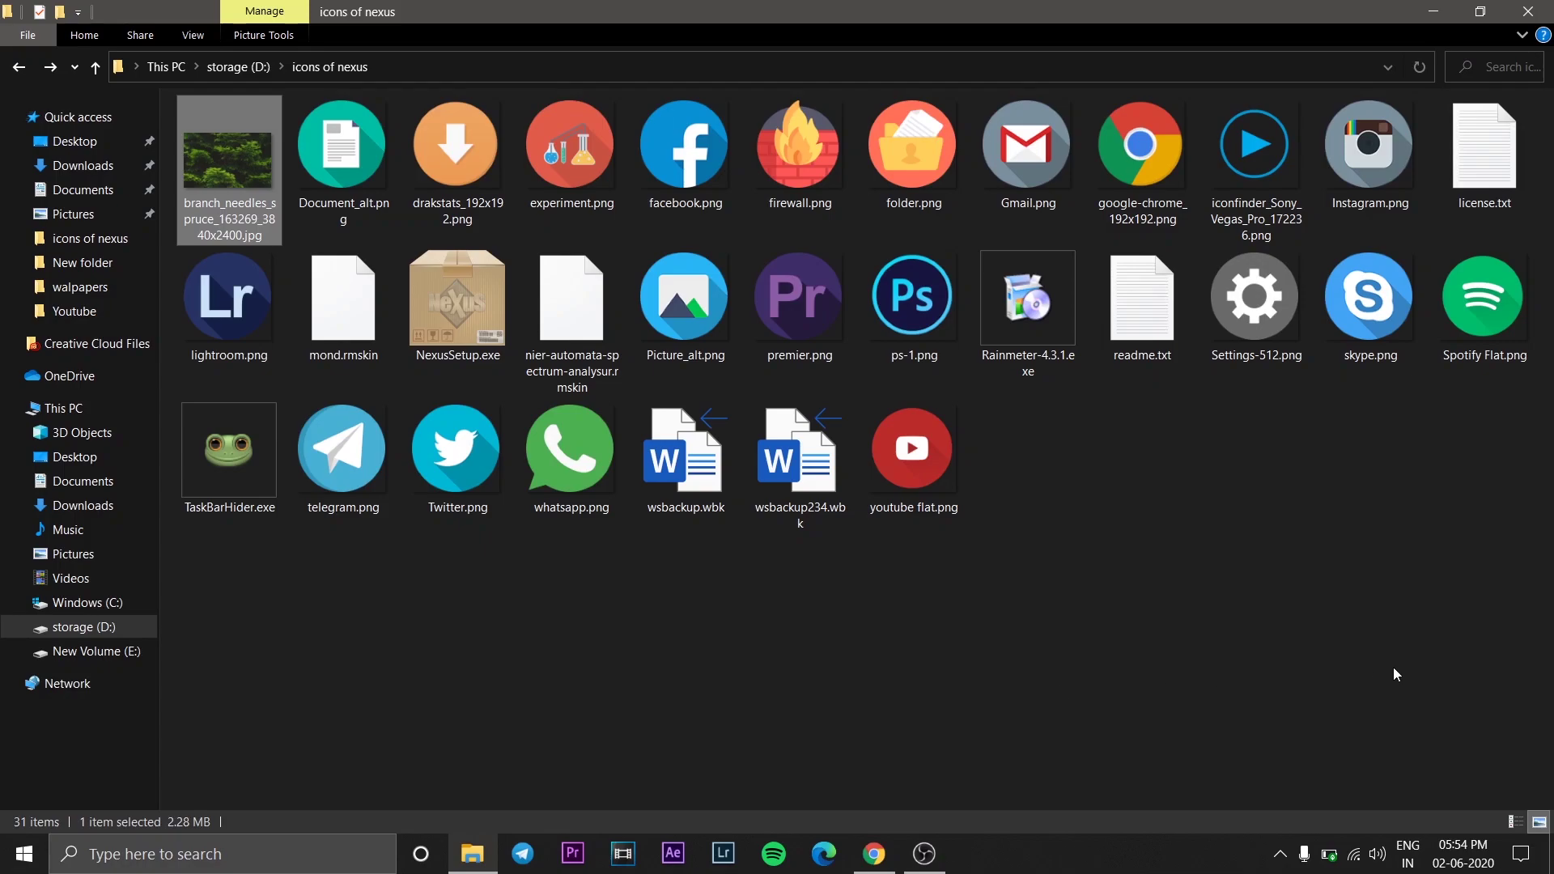
mouse_move(1454, 621)
mouse_down()
mouse_move(920, 466)
mouse_move(955, 623)
mouse_up()
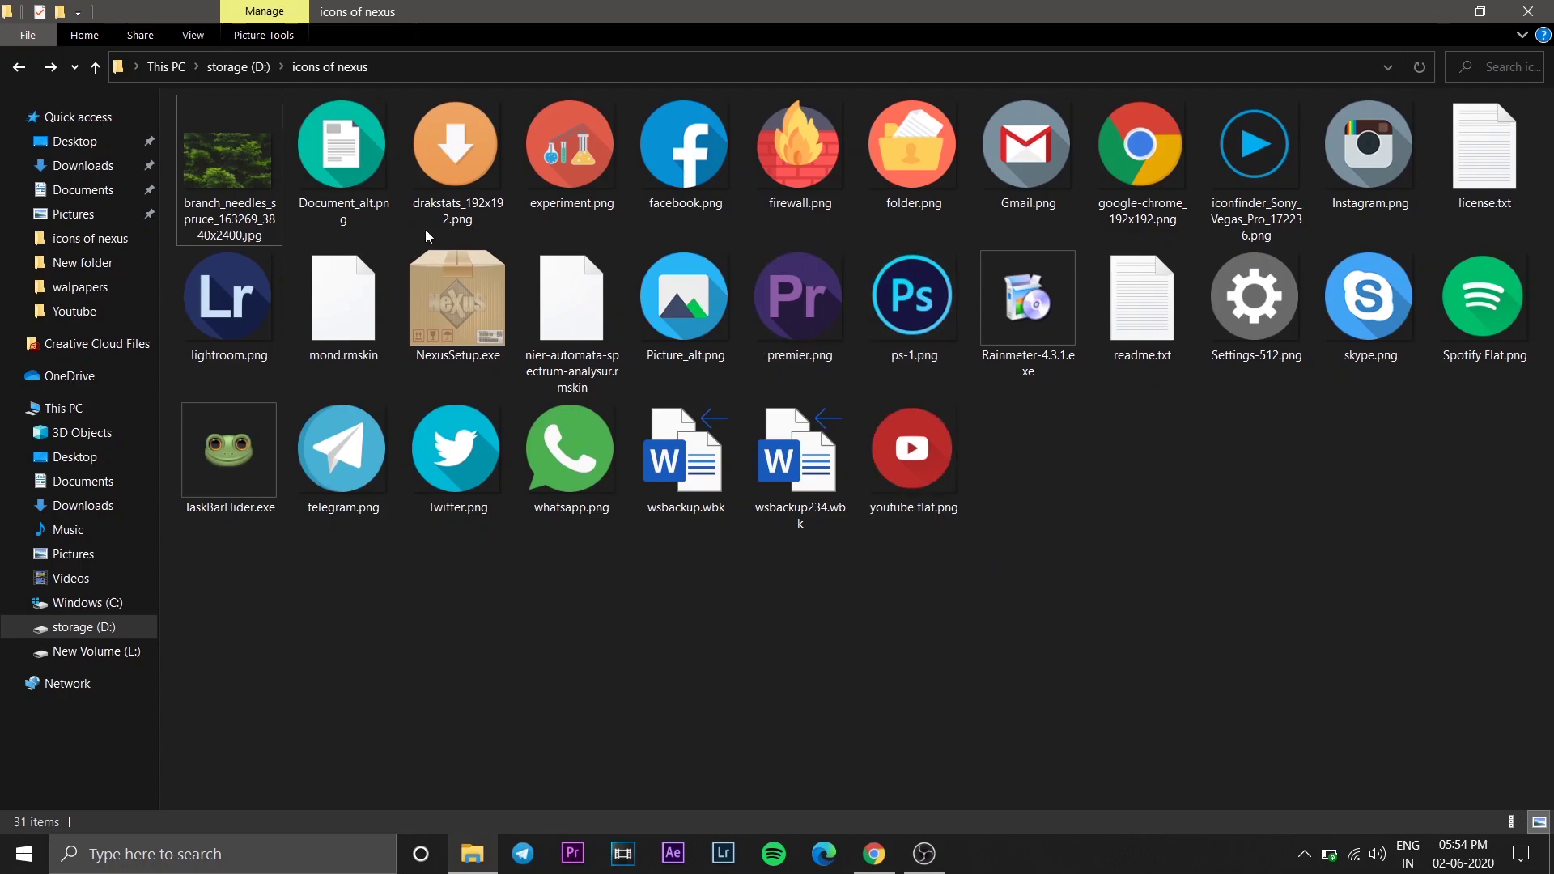
click(228, 187)
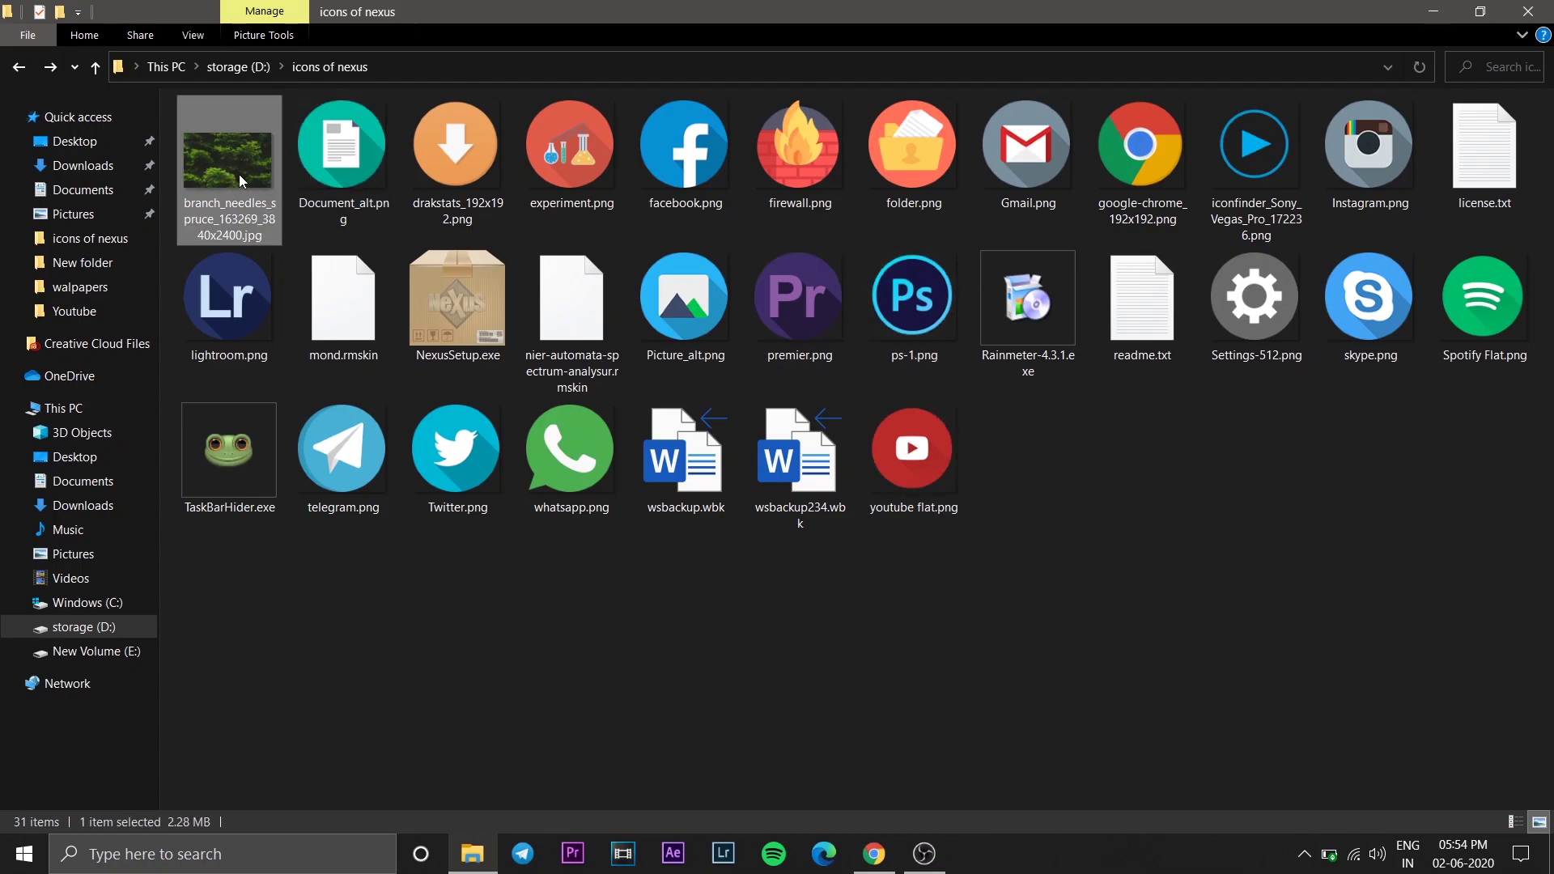
right_click(227, 121)
click(304, 237)
click(1434, 15)
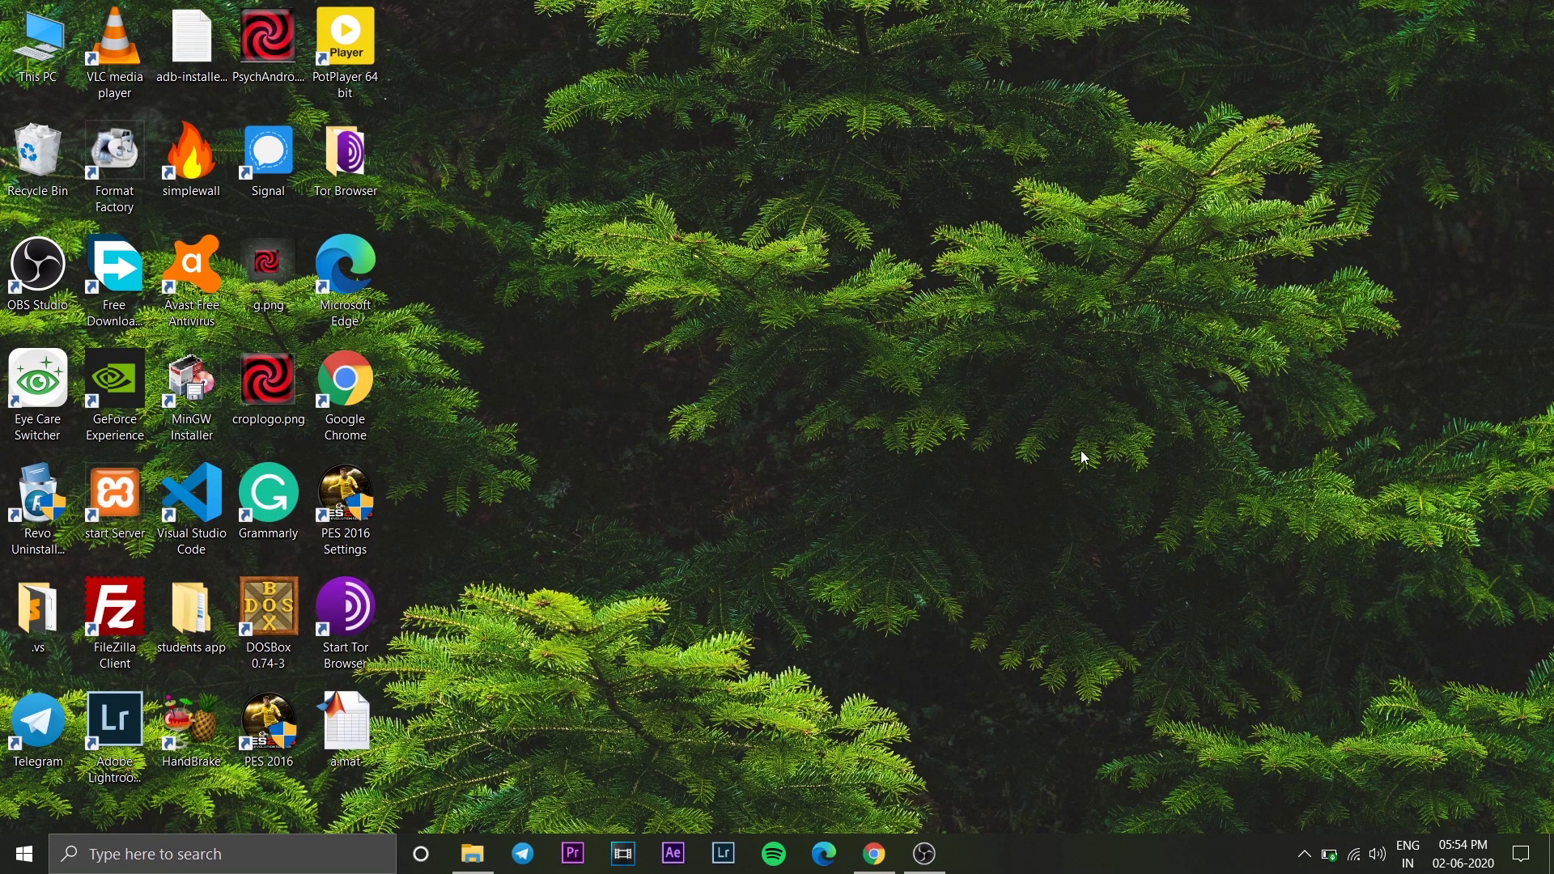
- Hide the desktop icons, unlock the taskbar and move it to the left screen edge
right_click(742, 208)
mouse_move(790, 224)
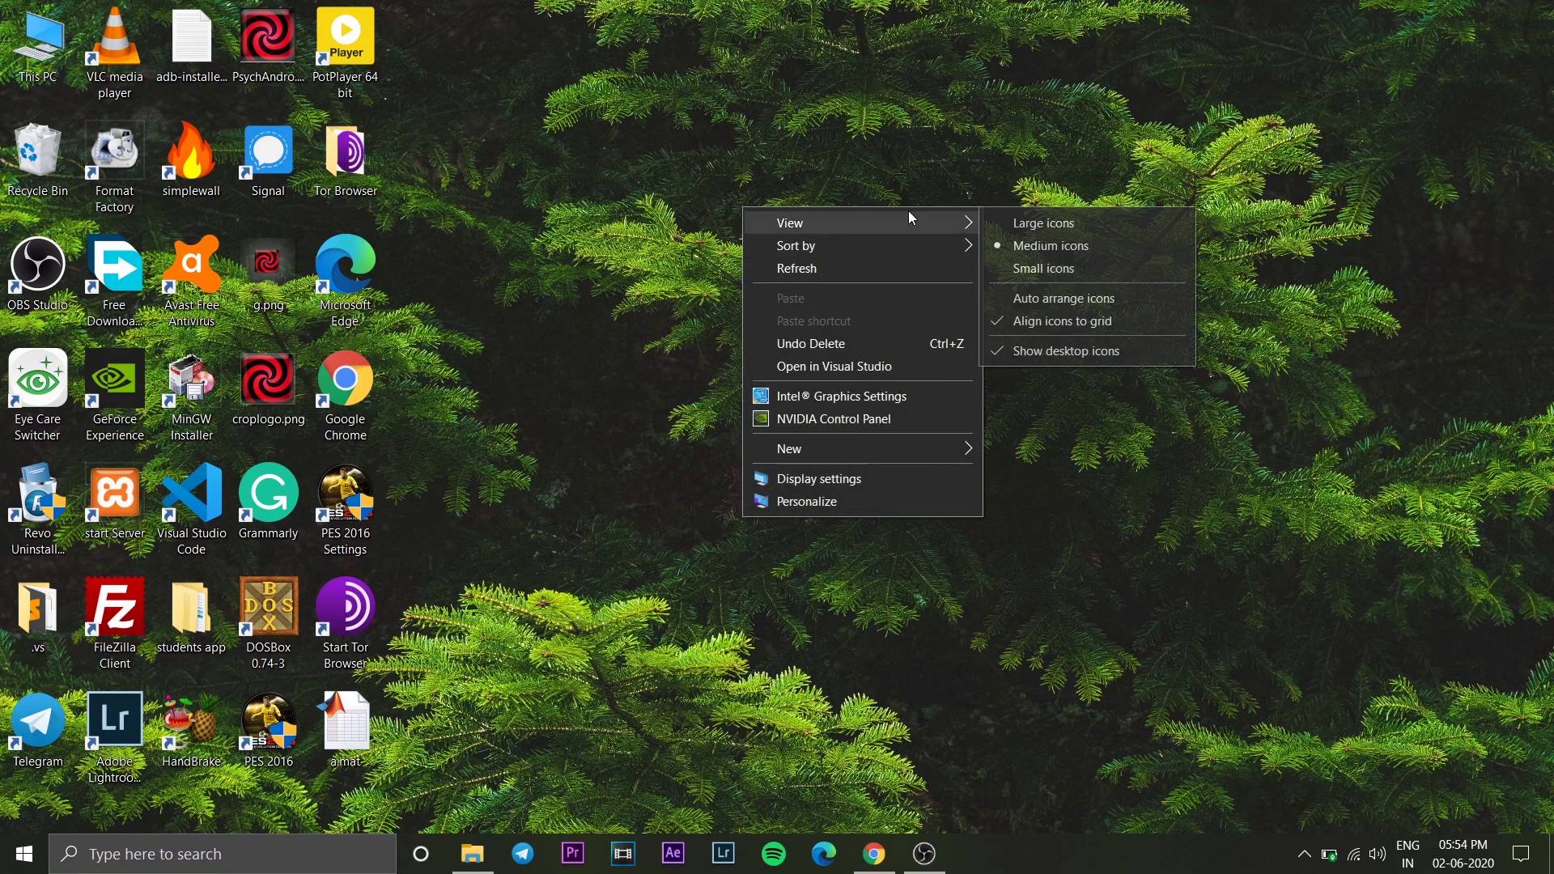
click(1043, 350)
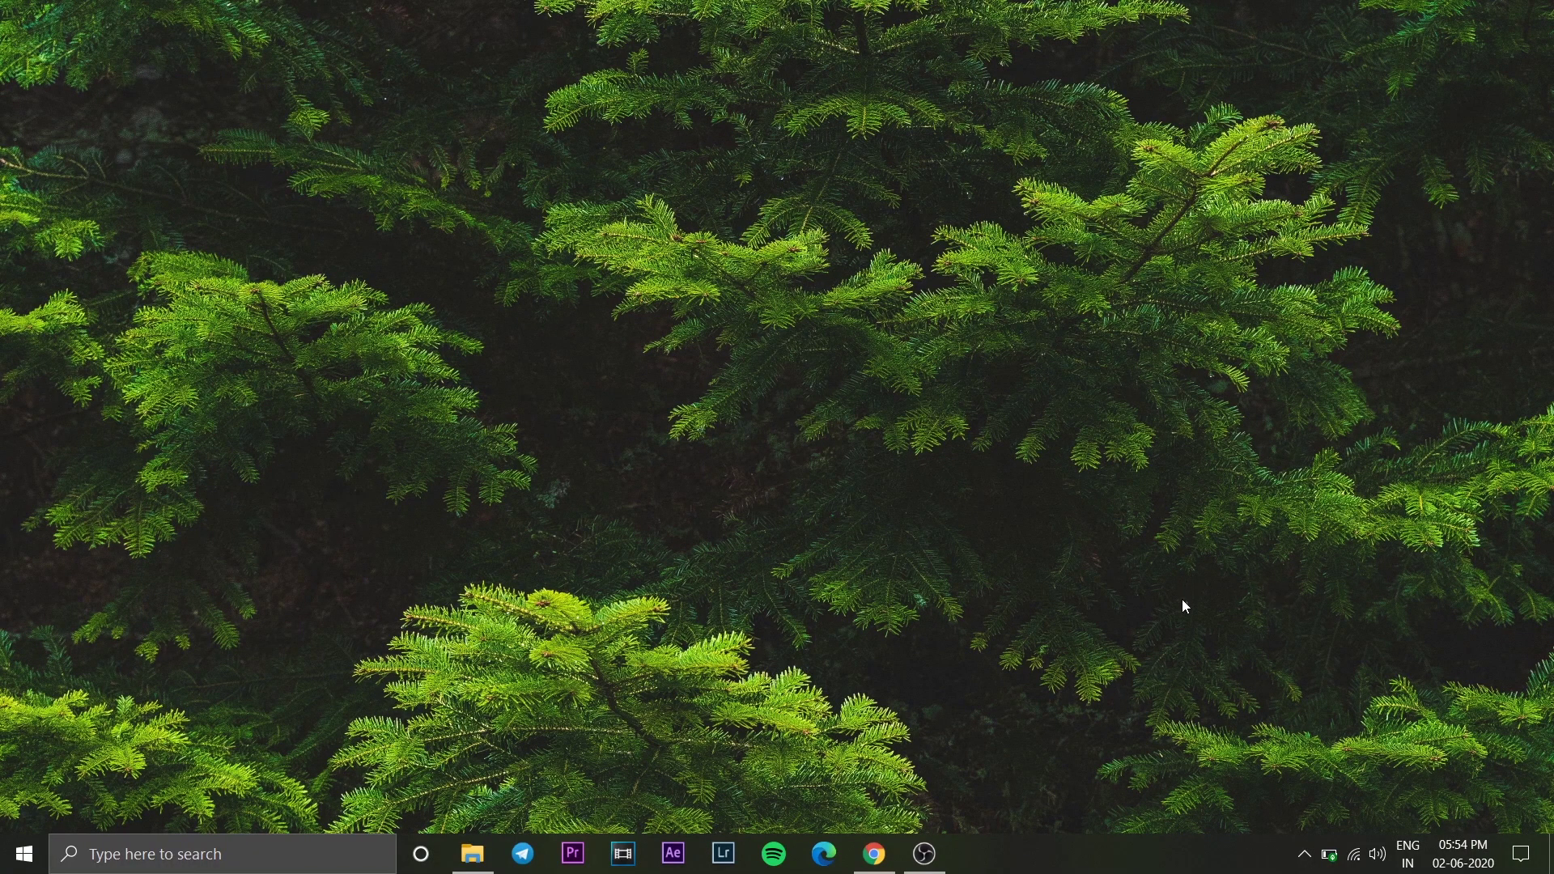
right_click(1107, 852)
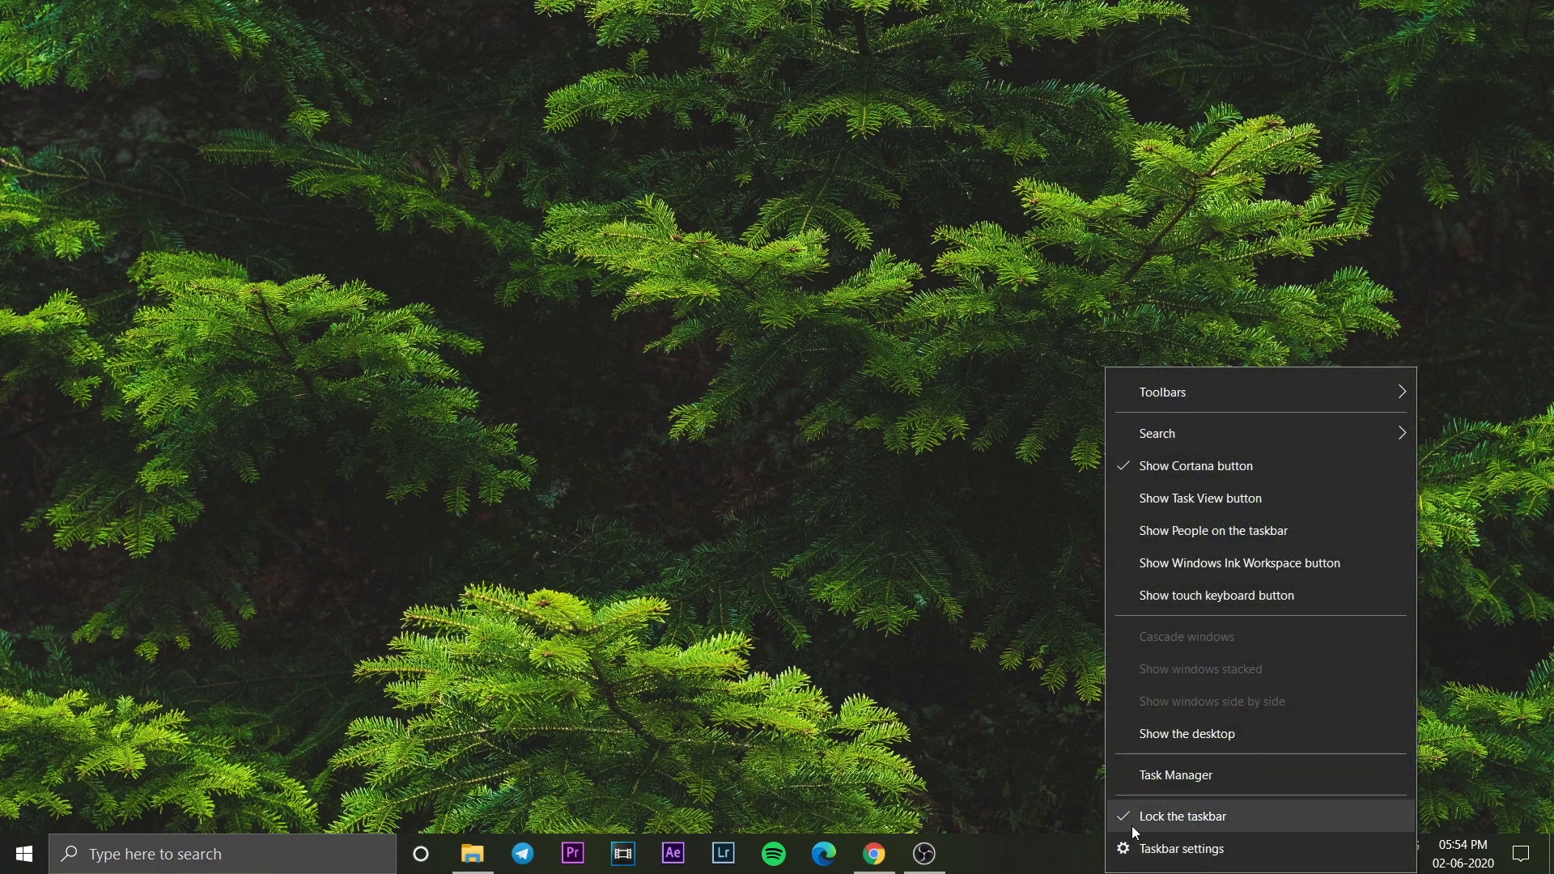
click(1132, 826)
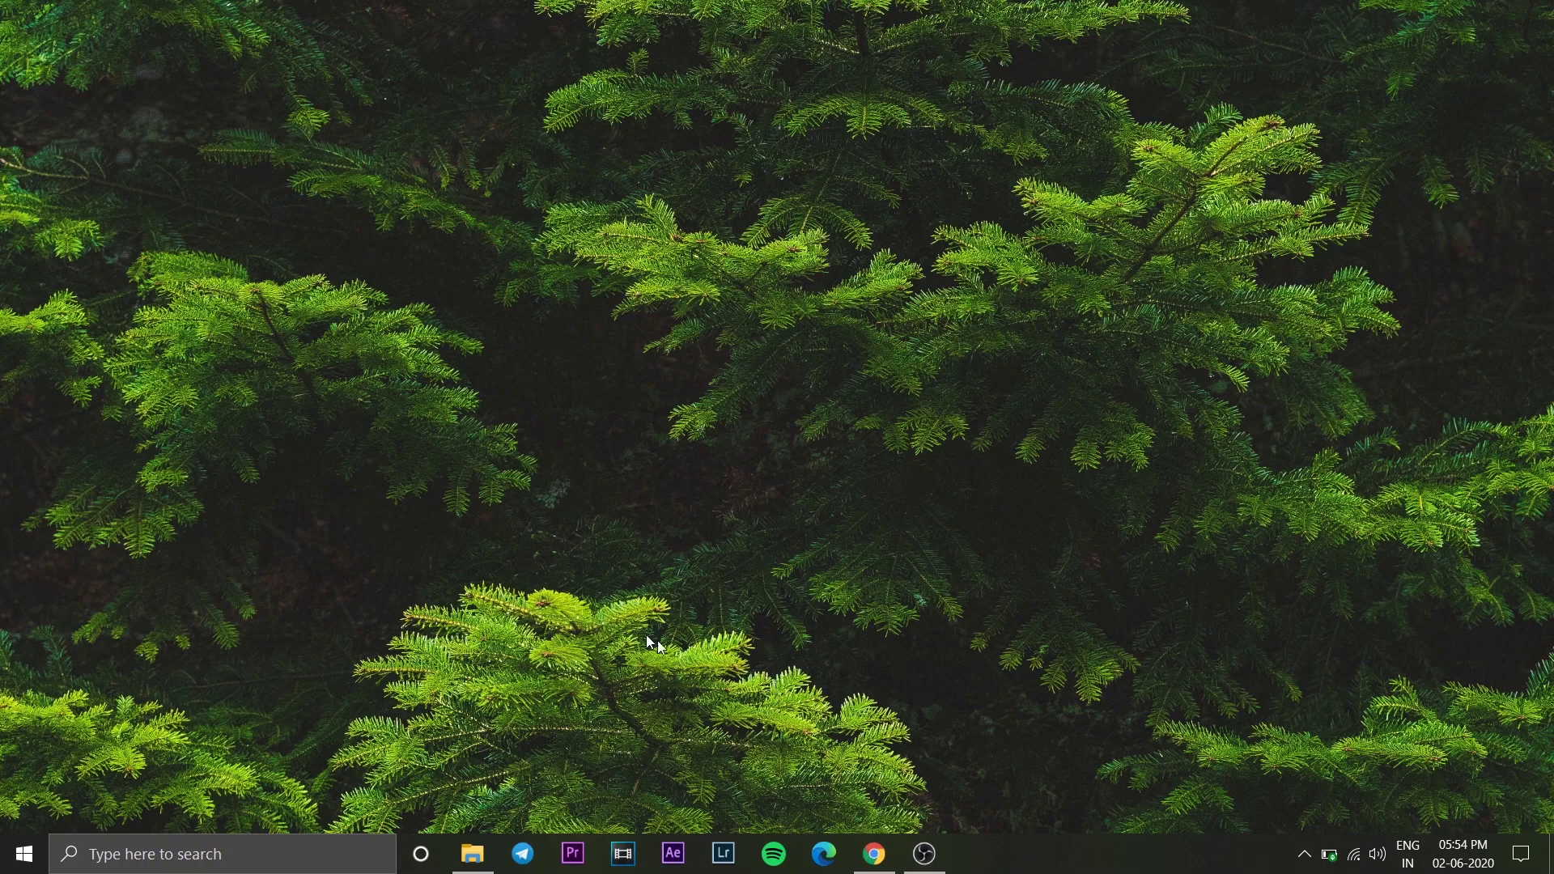
drag(1093, 853, 3, 301)
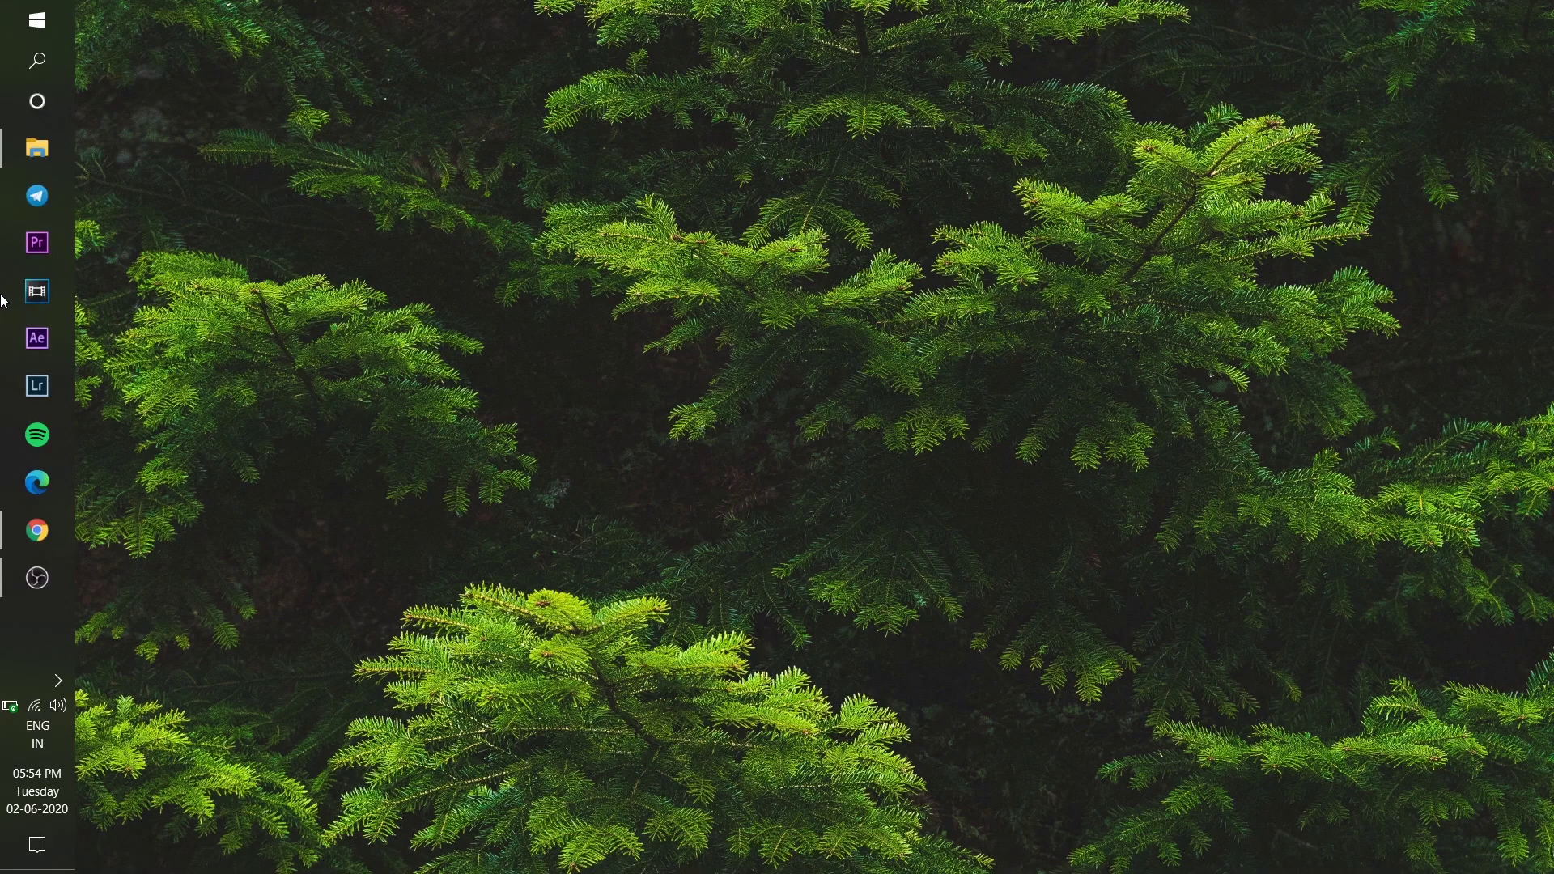
- Turn on automatic taskbar hiding in the Taskbar settings page and close Settings
right_click(34, 628)
click(50, 613)
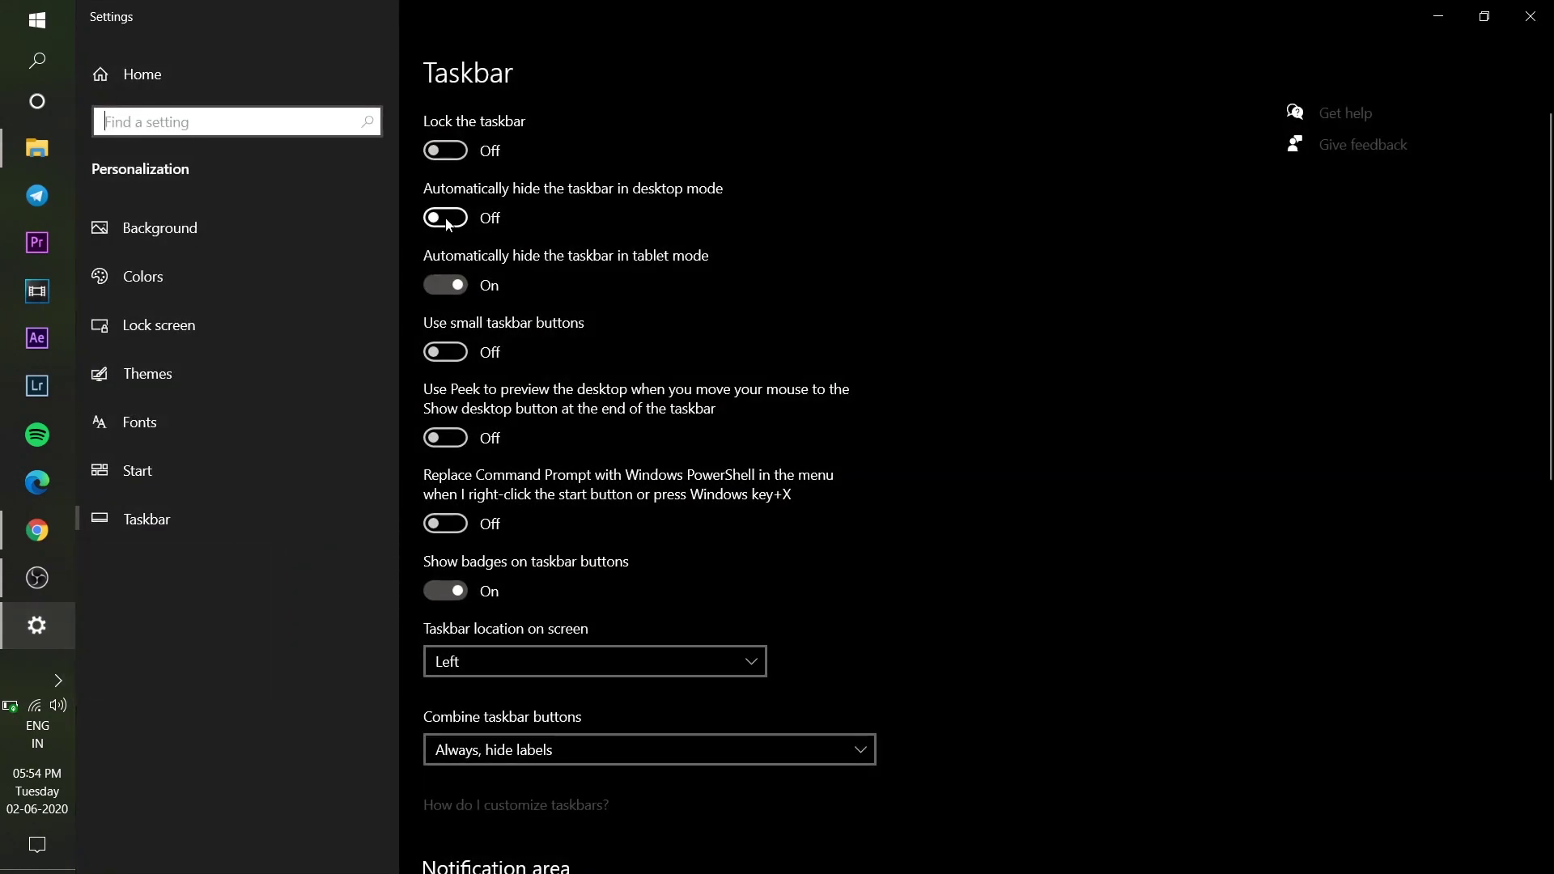
click(446, 219)
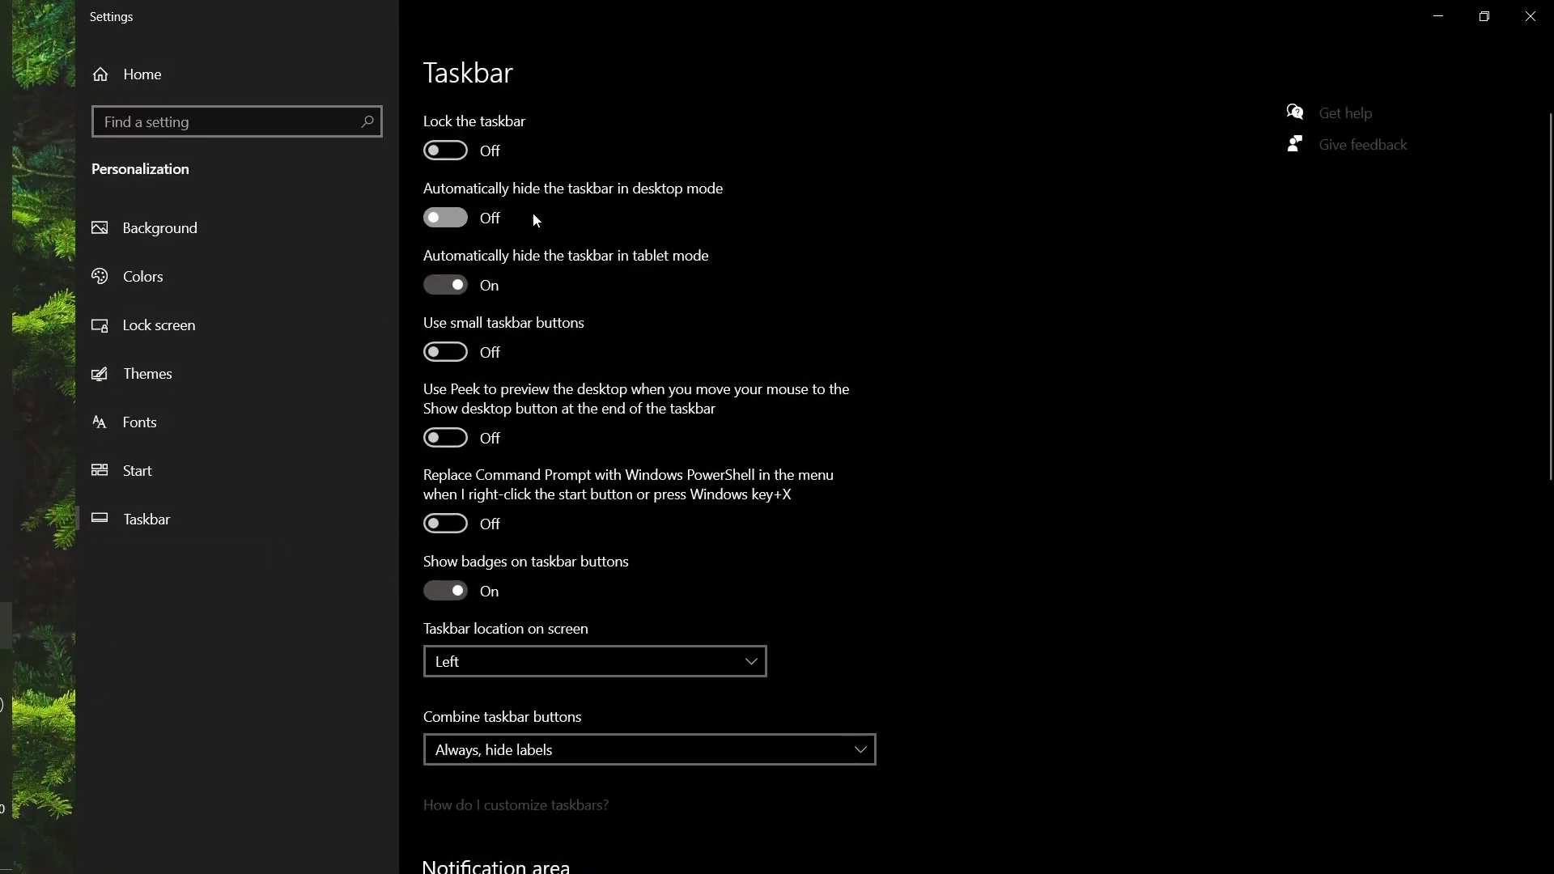
click(1530, 17)
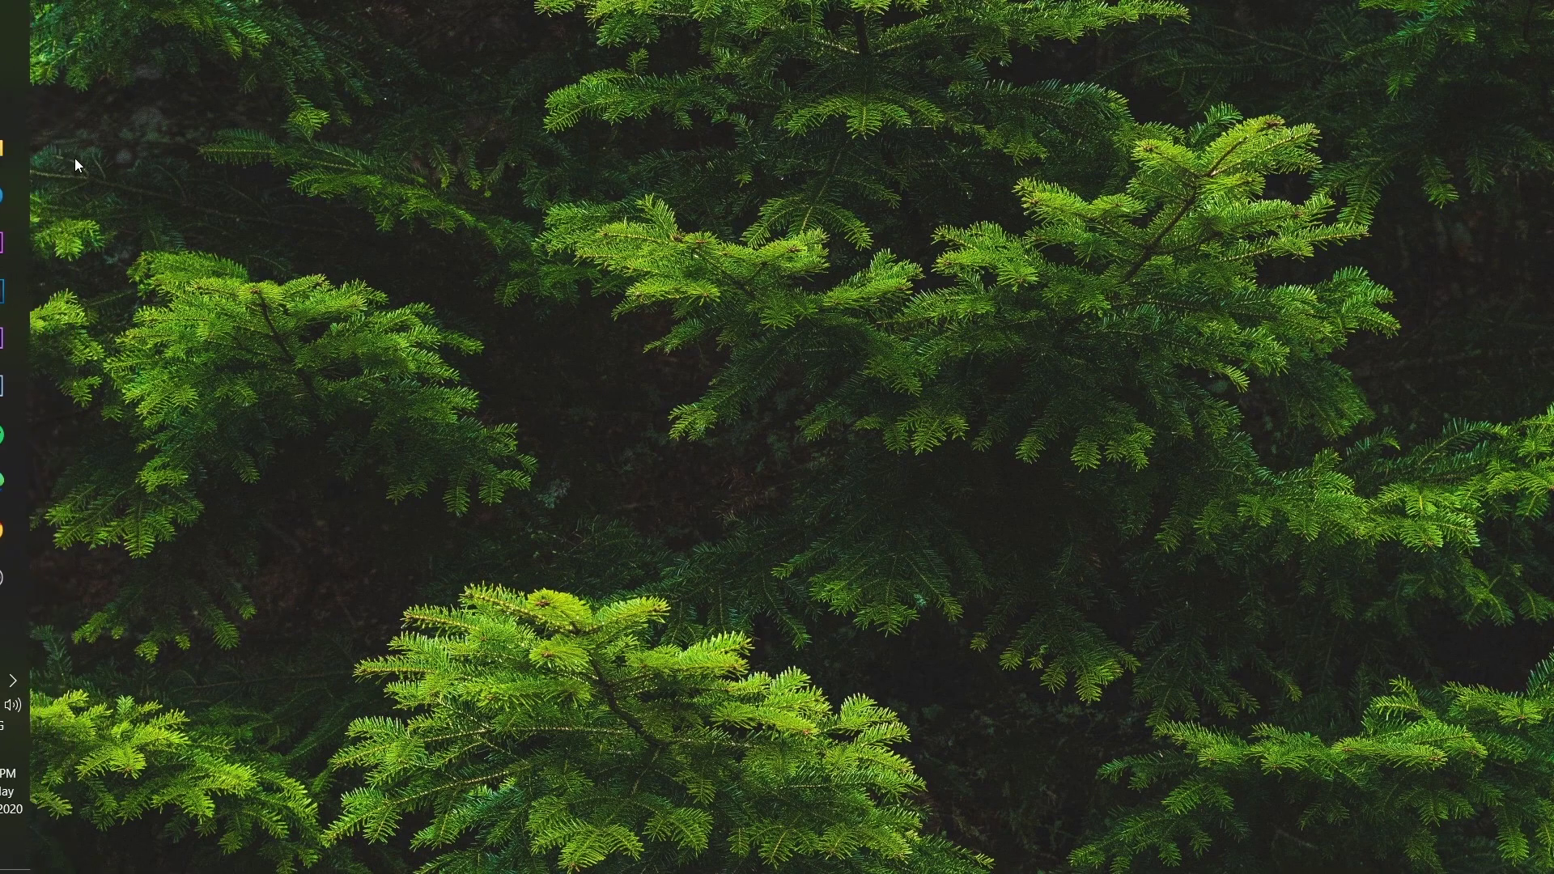
- Run NexusSetup.exe from the icons of nexus folder
click(33, 150)
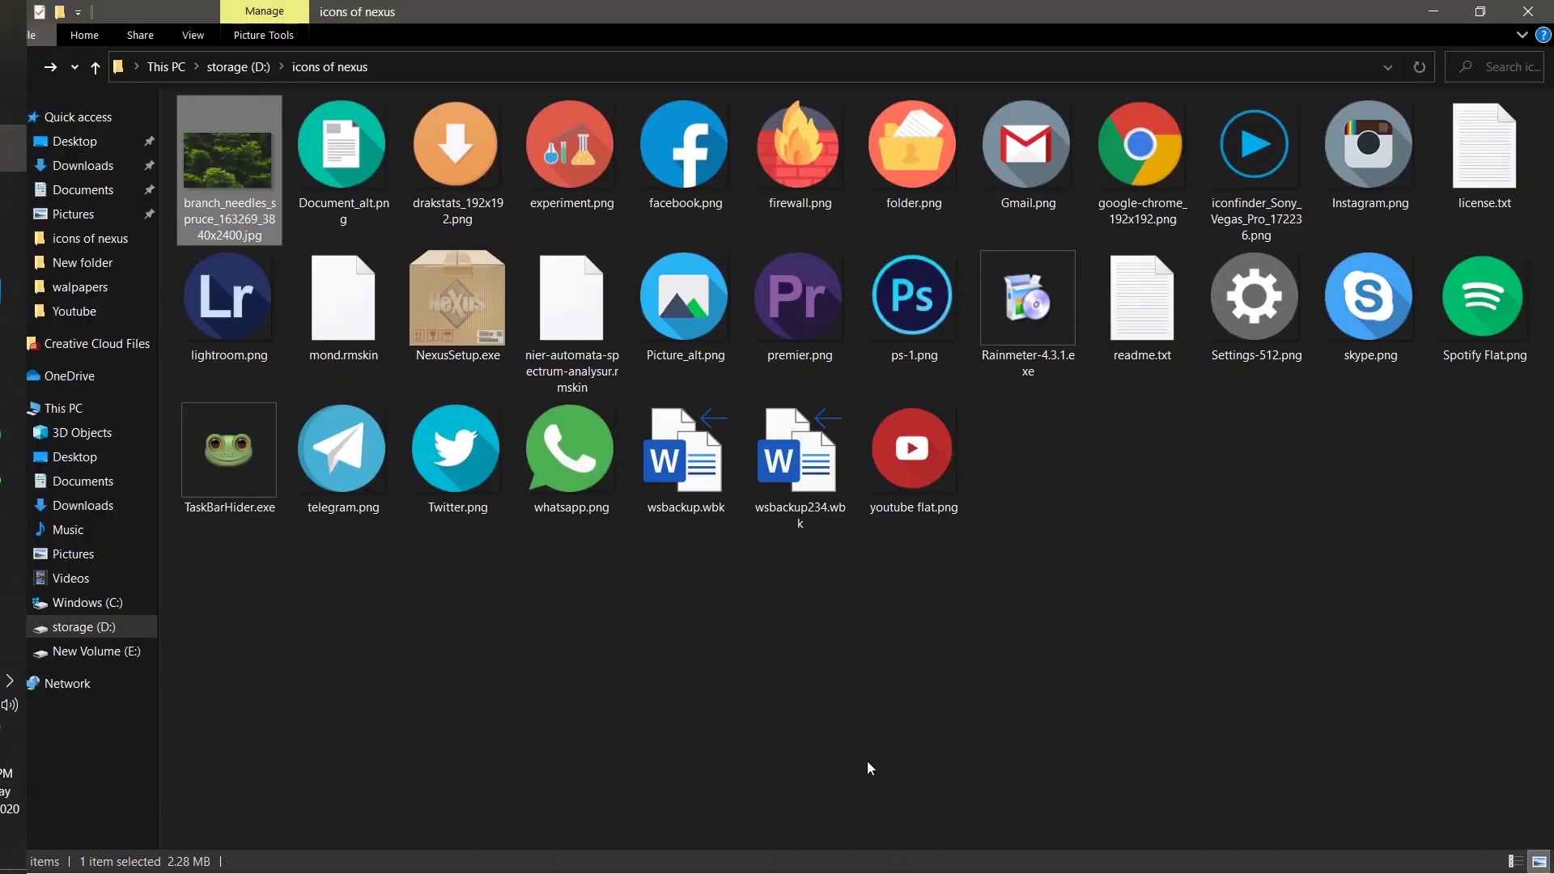
click(828, 706)
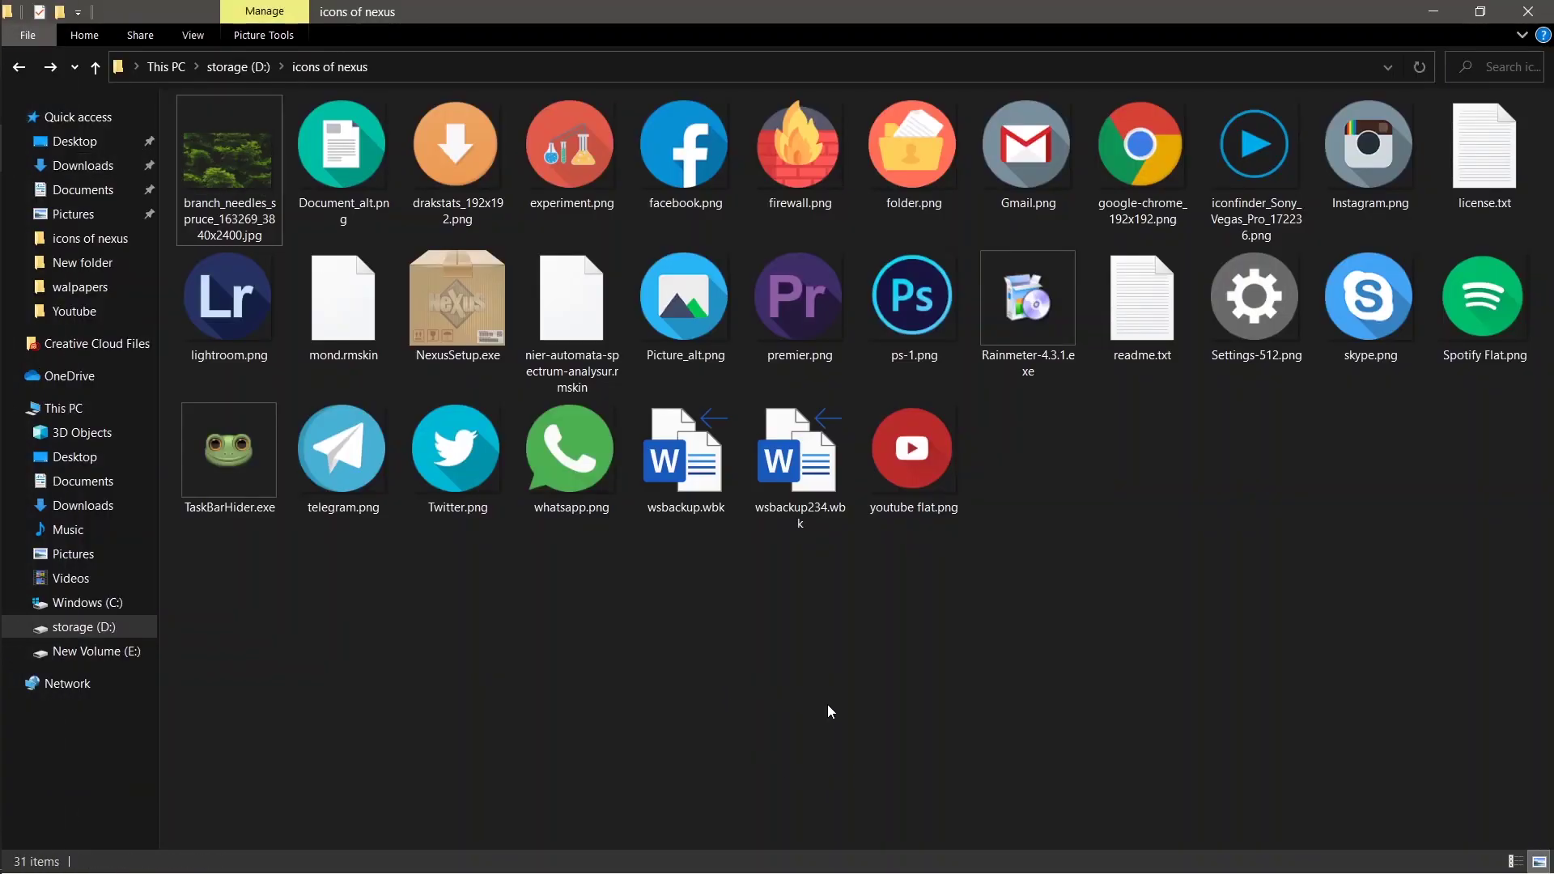
double_click(462, 326)
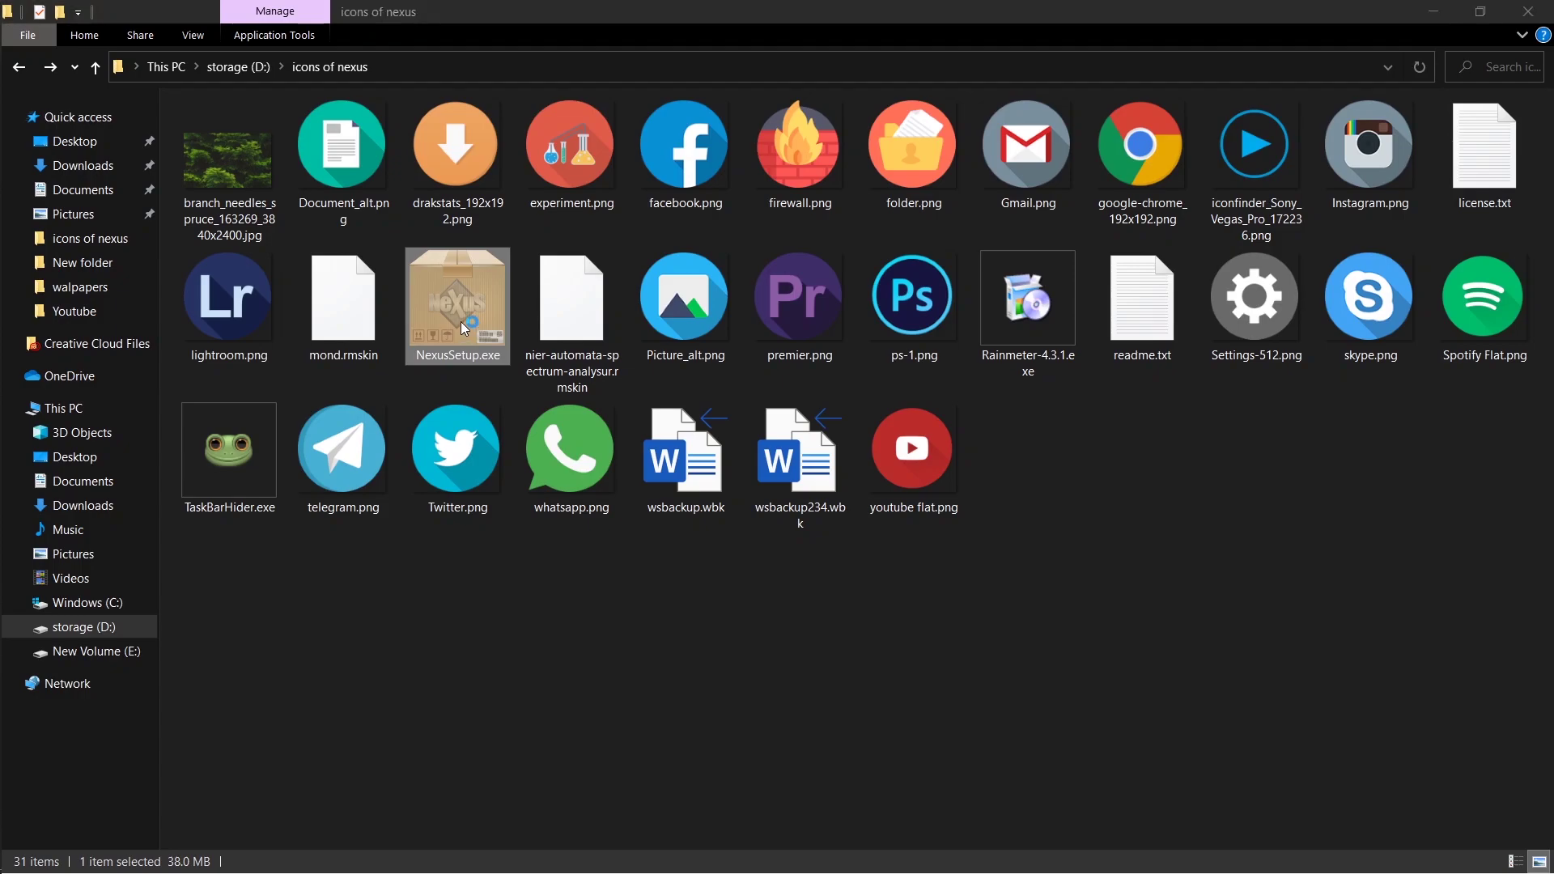
- Install Nexus 19.2 with default language, accepted license and destination, then launch it
click(790, 489)
click(587, 546)
click(883, 610)
click(880, 610)
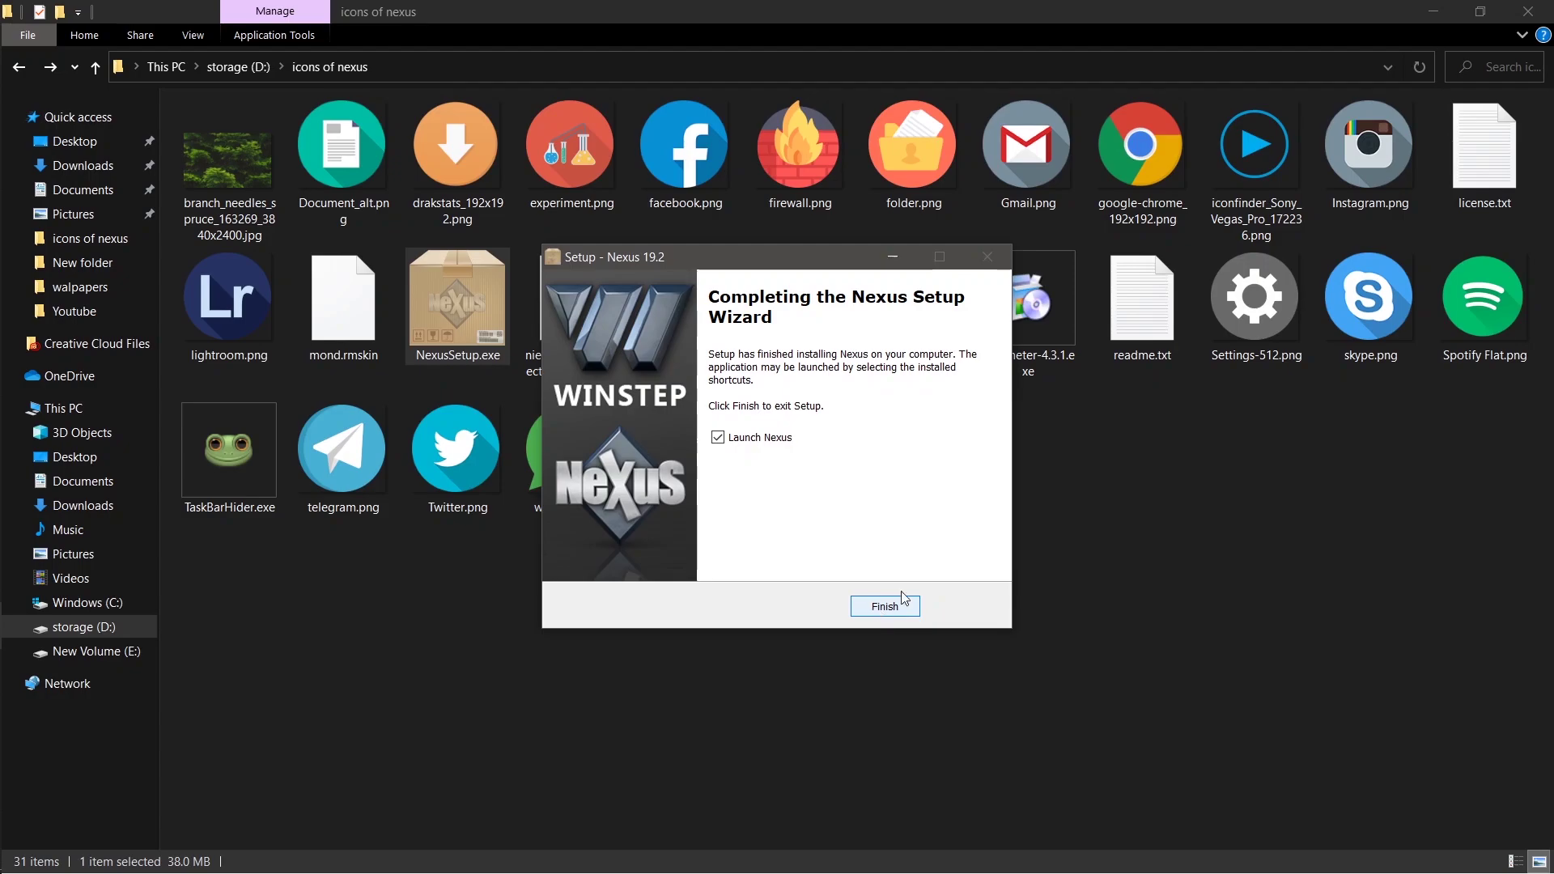
click(862, 611)
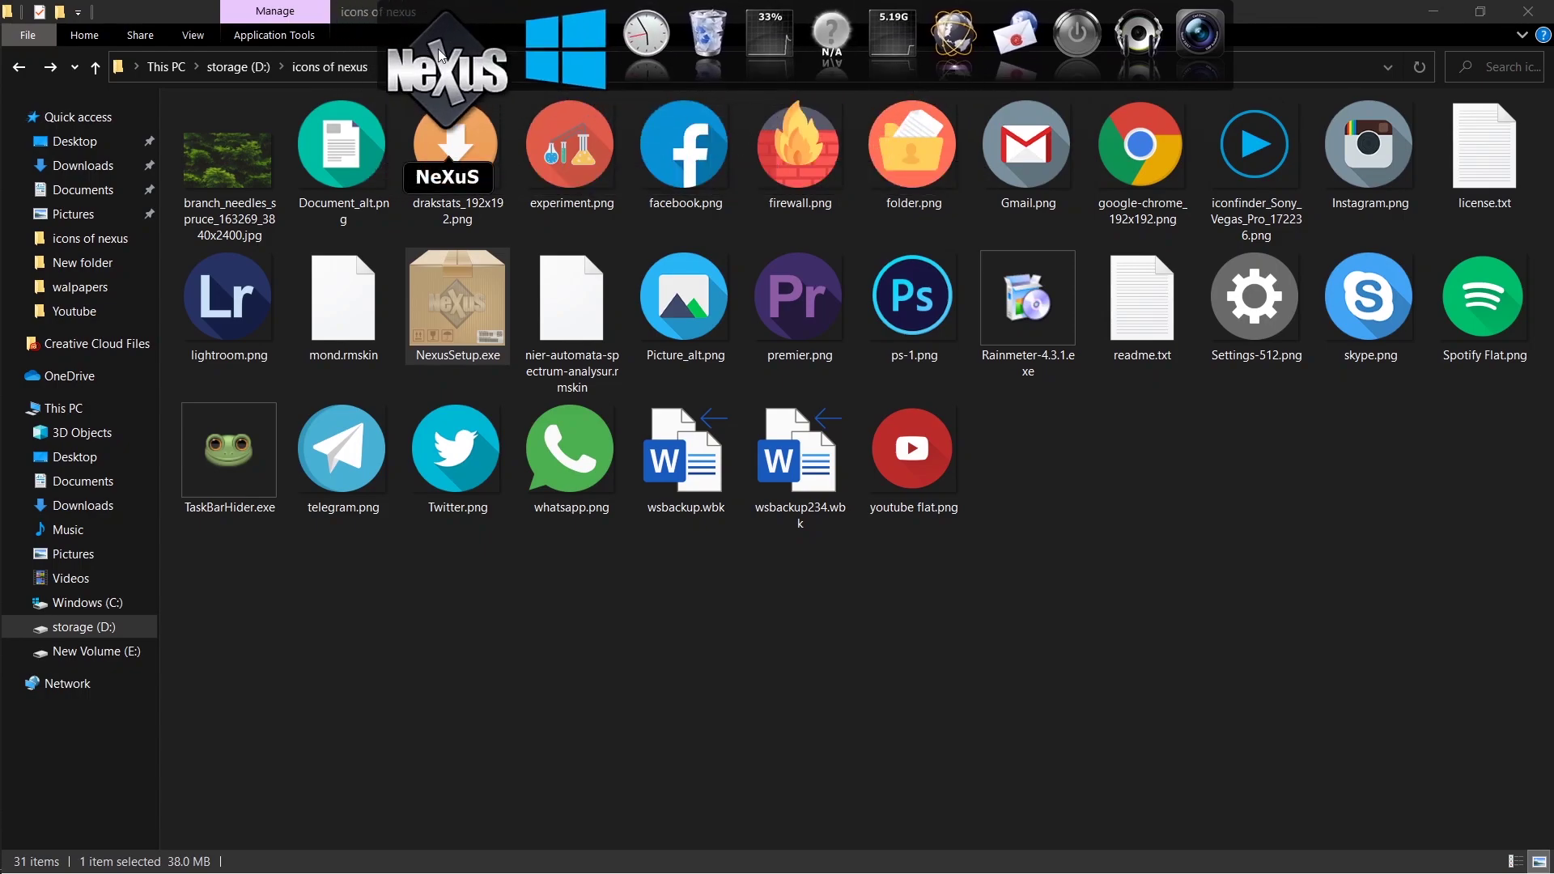
- Restore the dock settings from wsbackup234.wbk in the icons of nexus folder and apply them
click(439, 49)
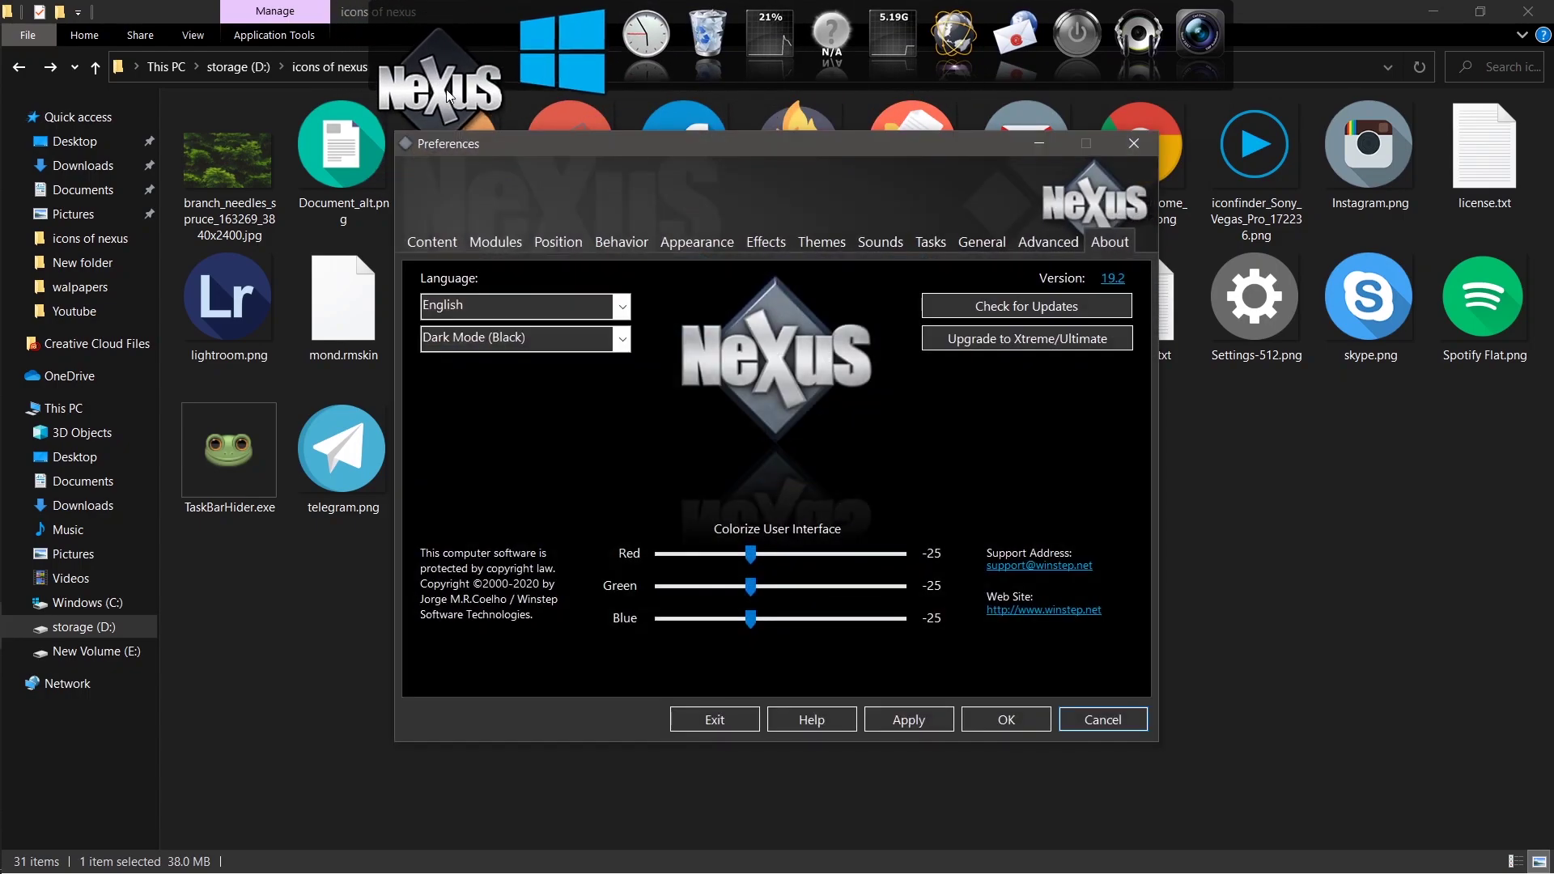
click(1034, 243)
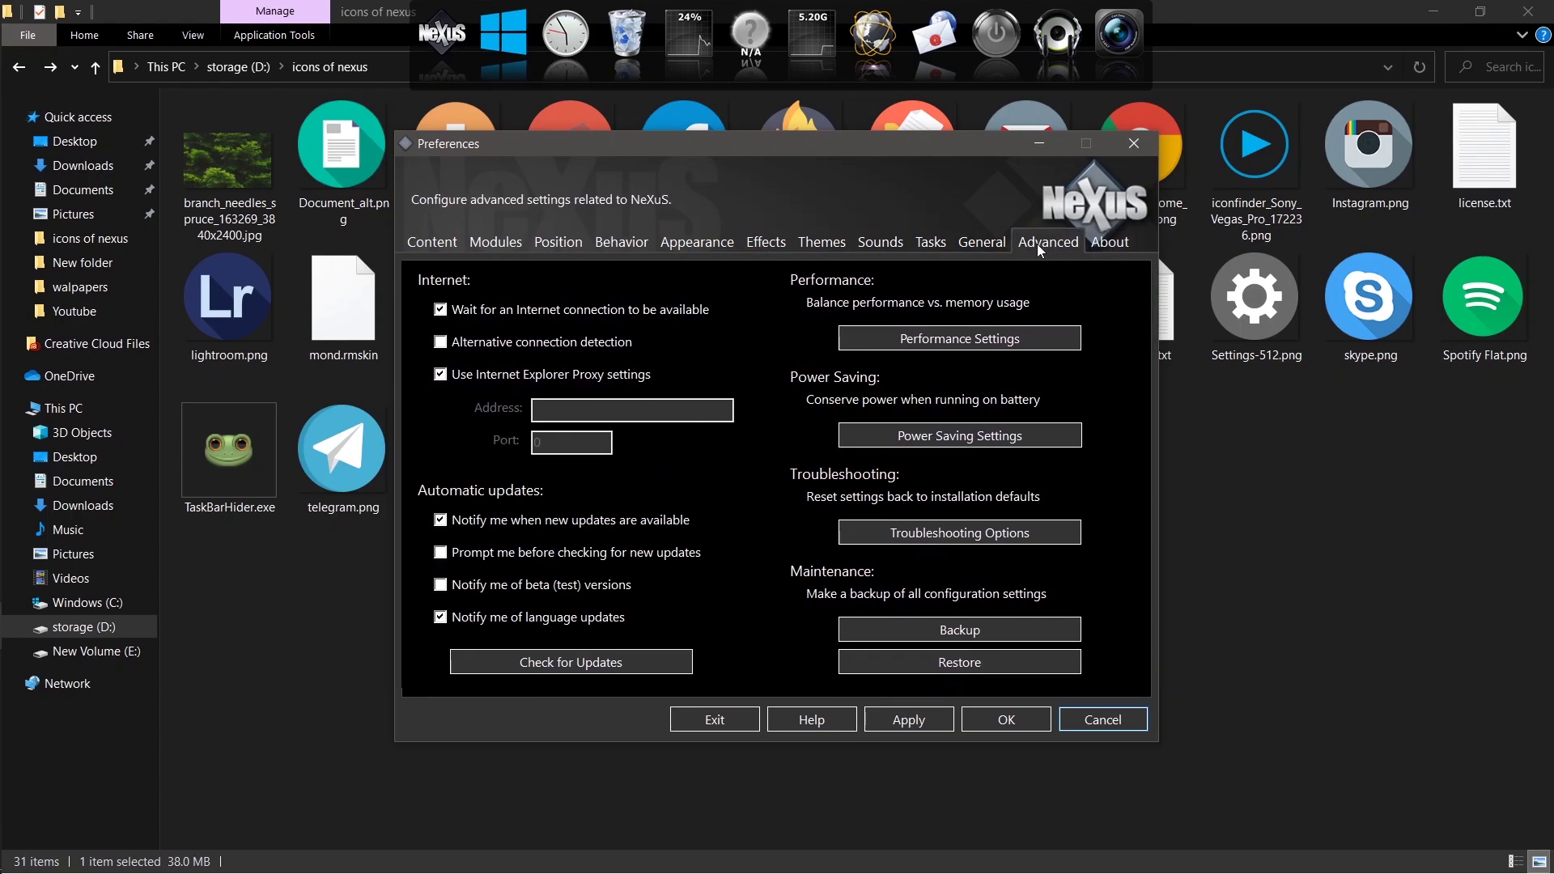
click(958, 665)
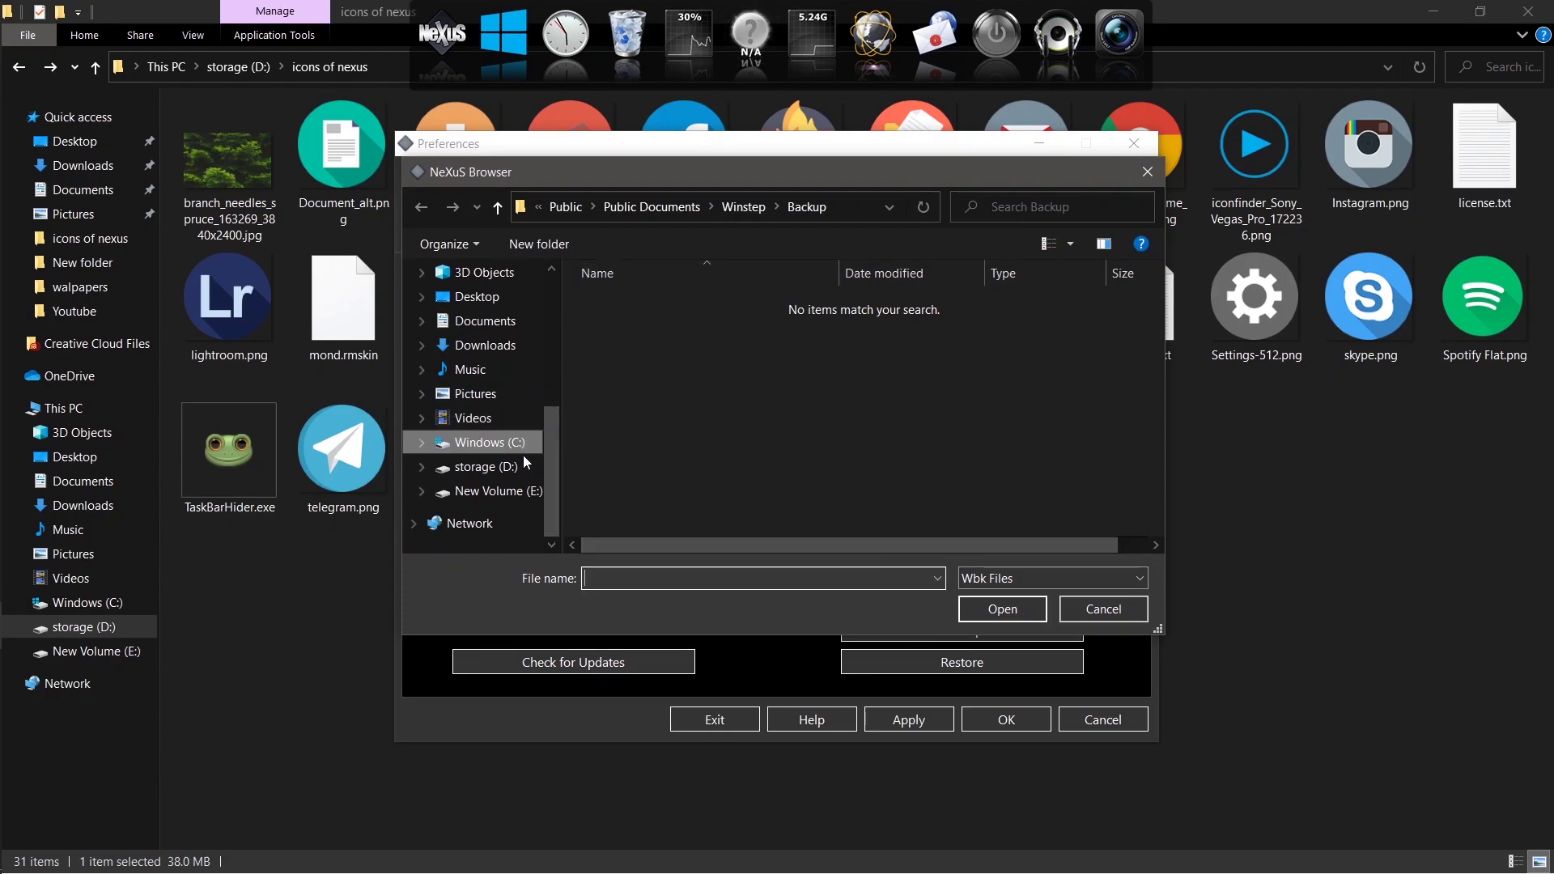
click(486, 466)
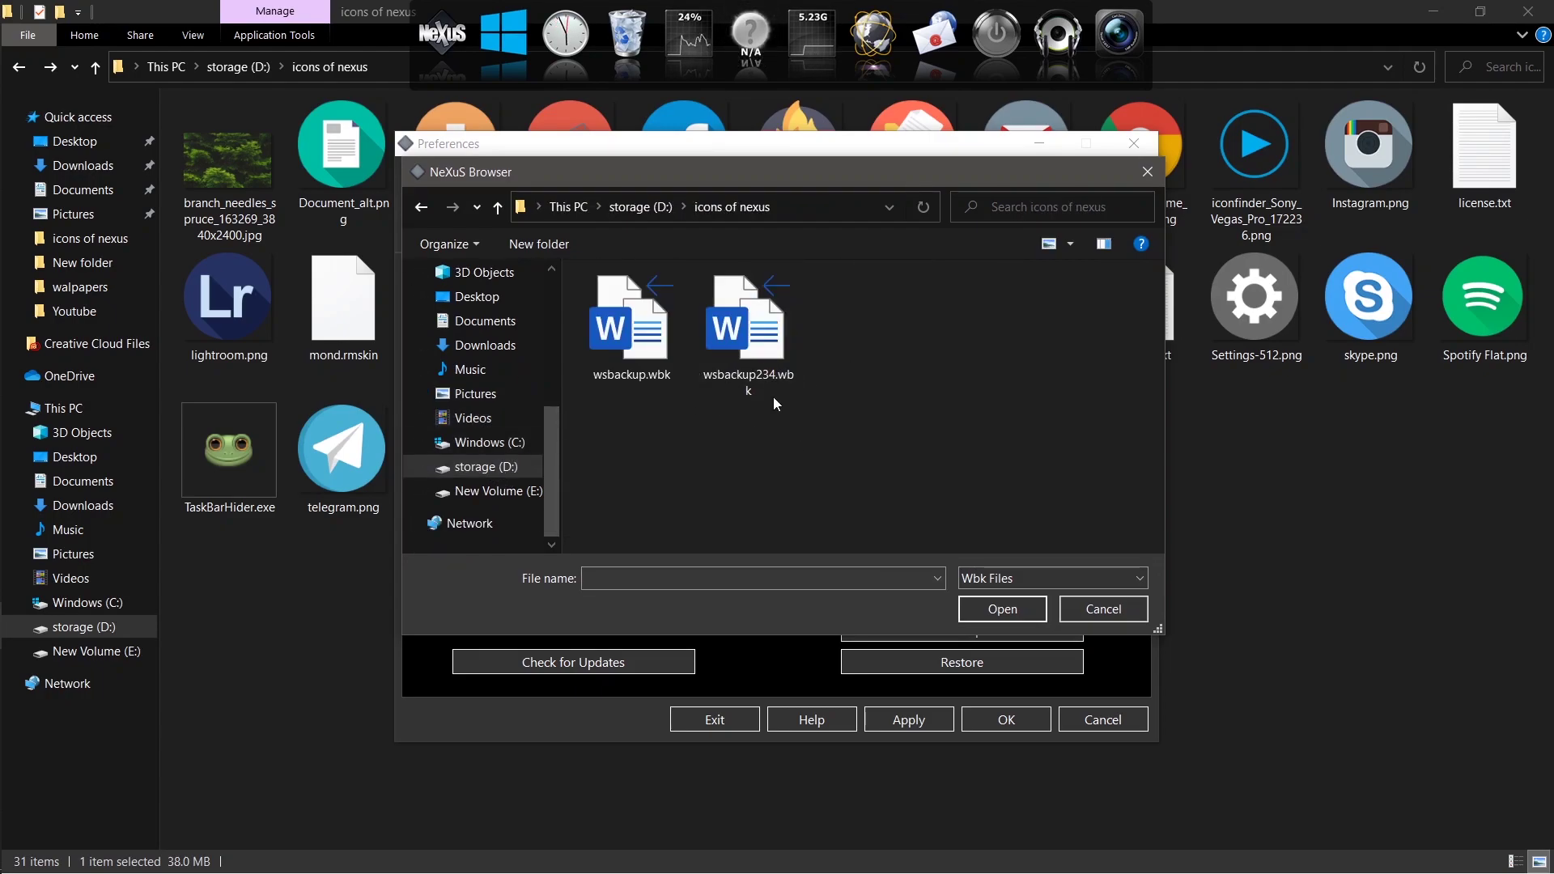
click(751, 344)
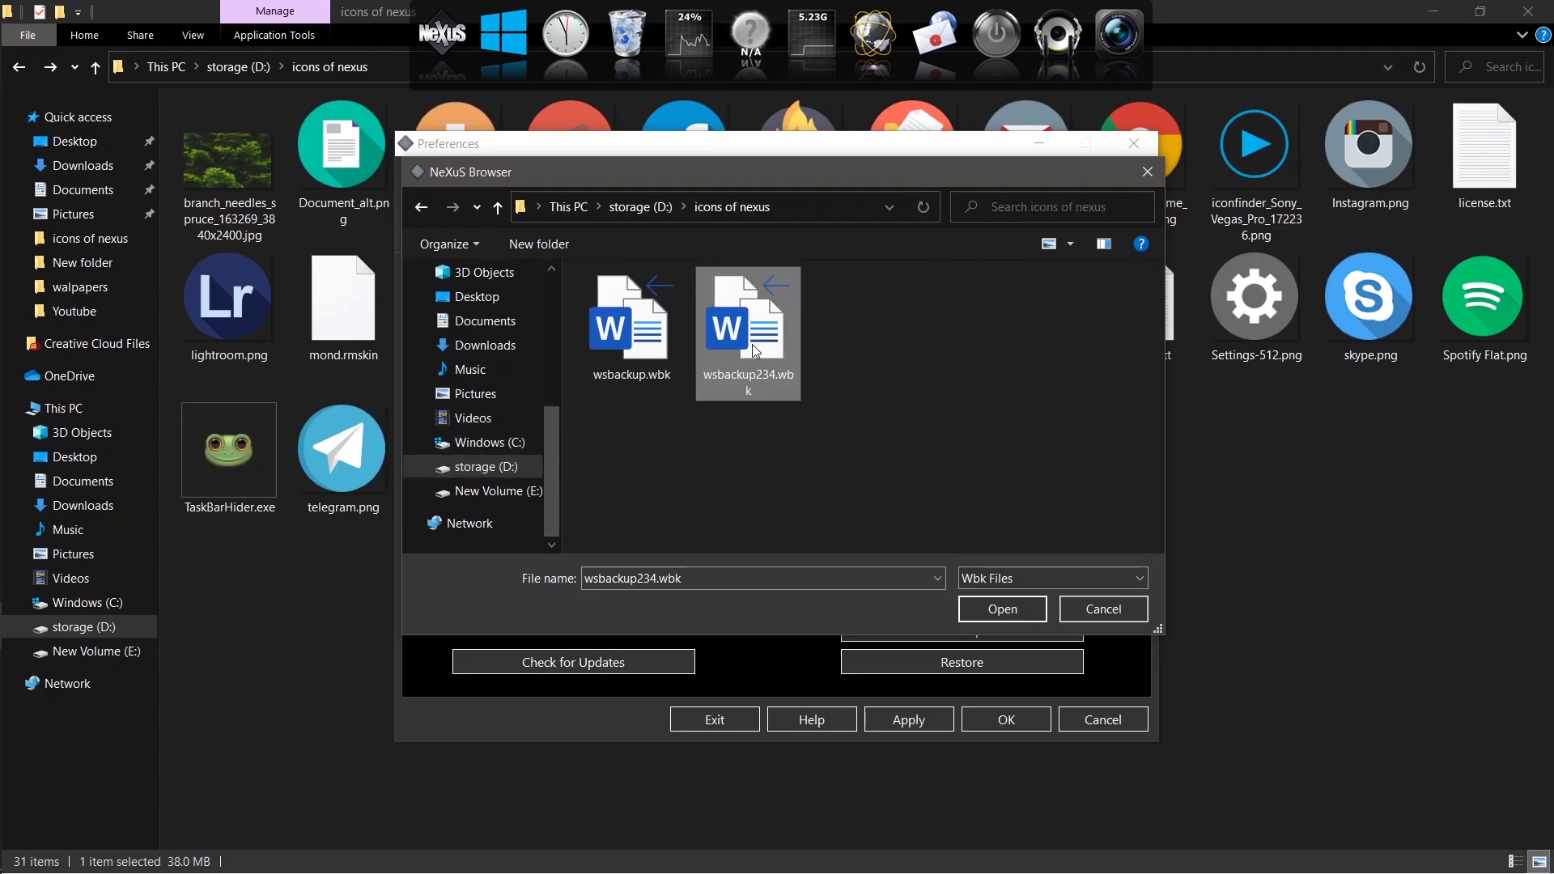
click(993, 612)
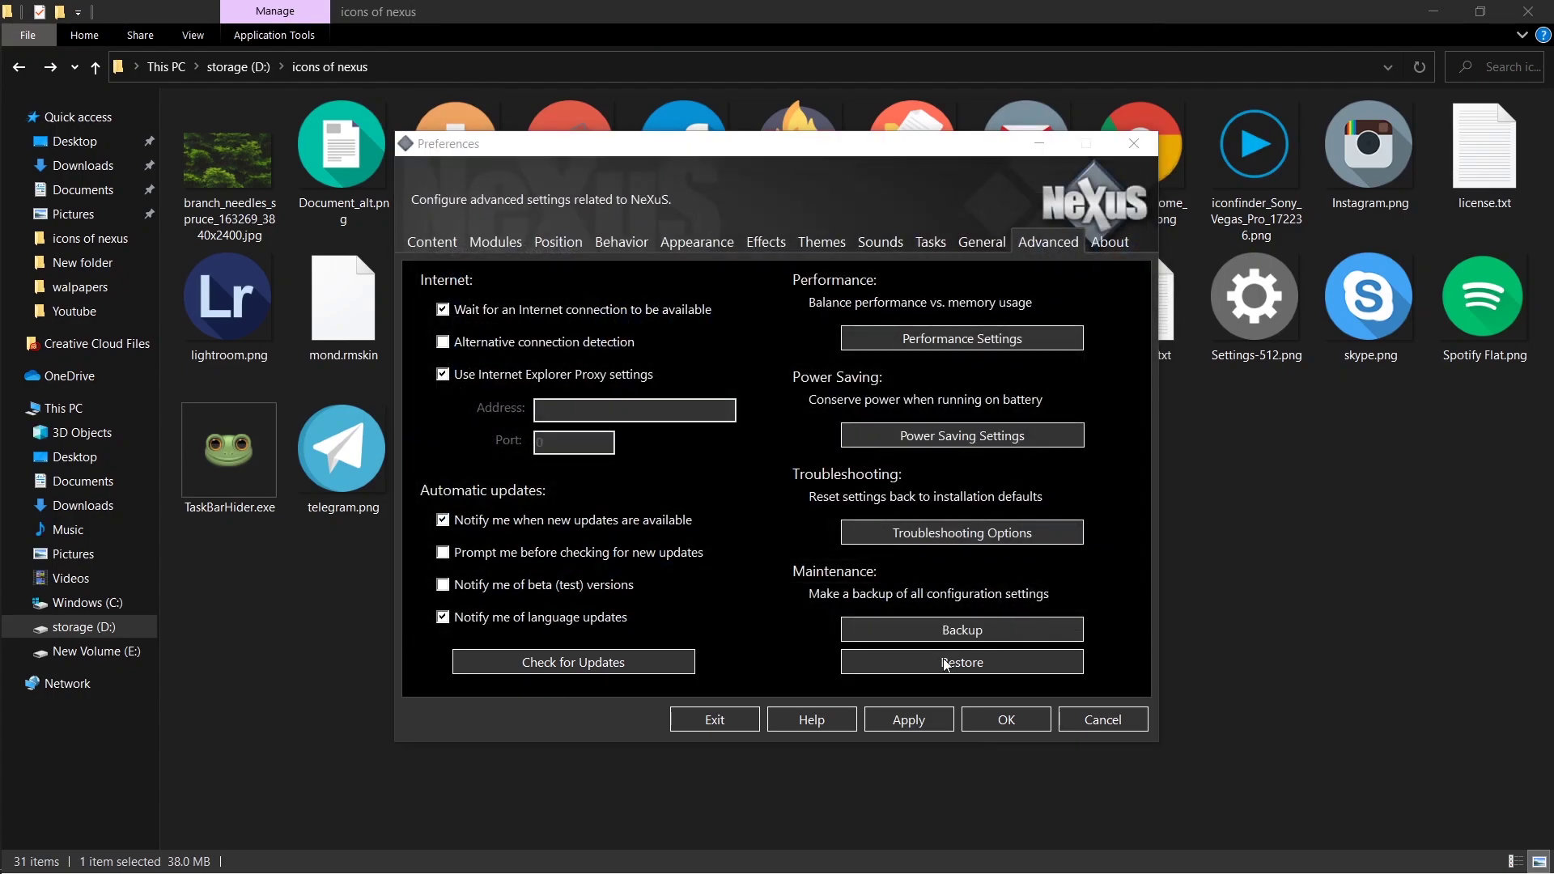
click(904, 725)
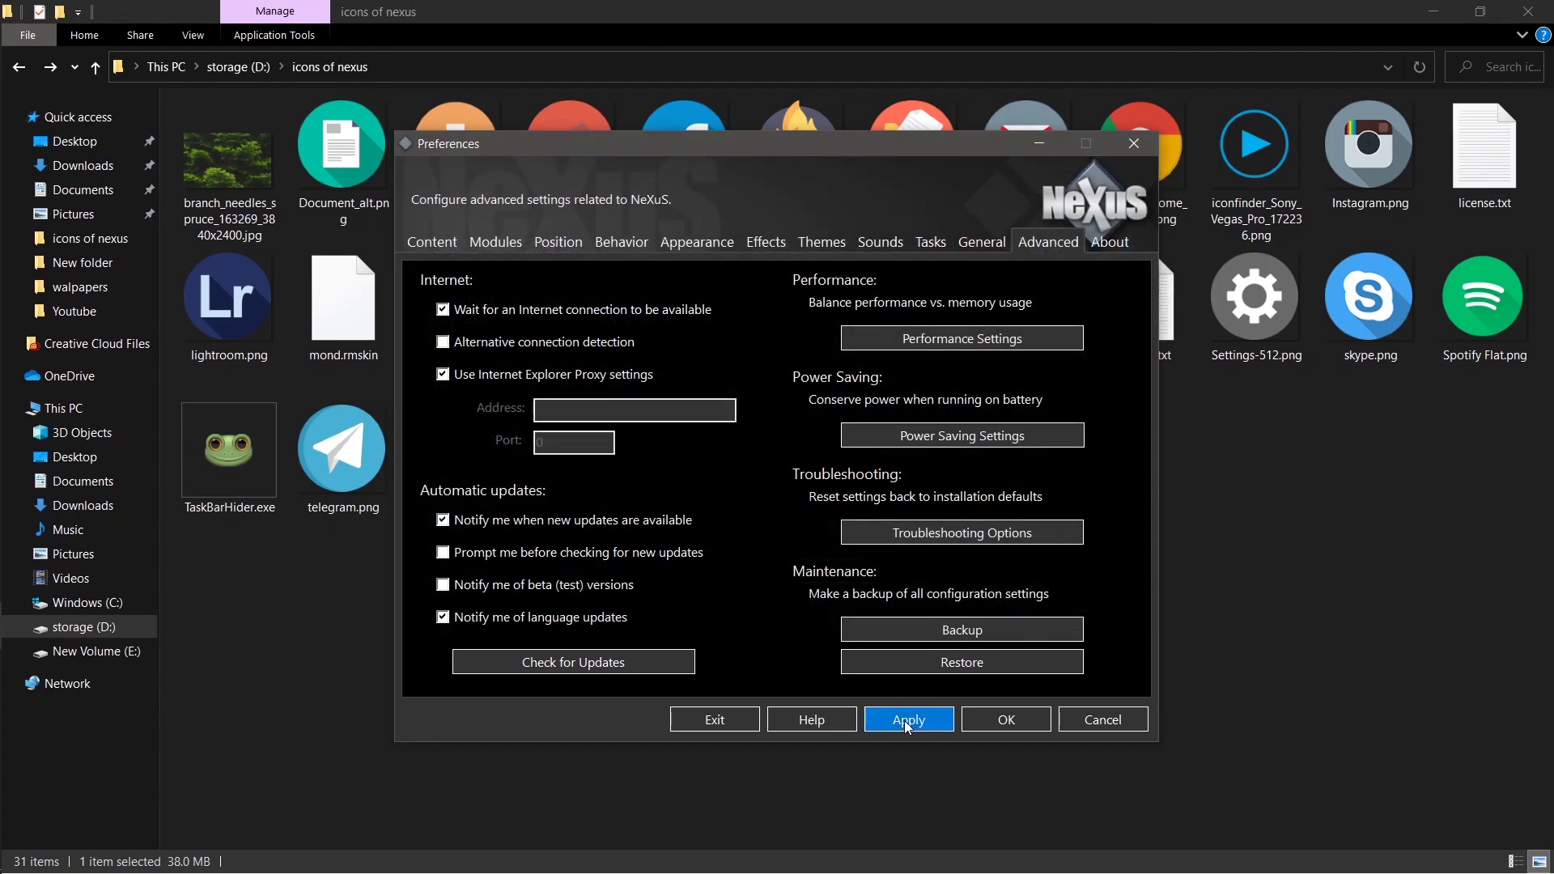
click(987, 725)
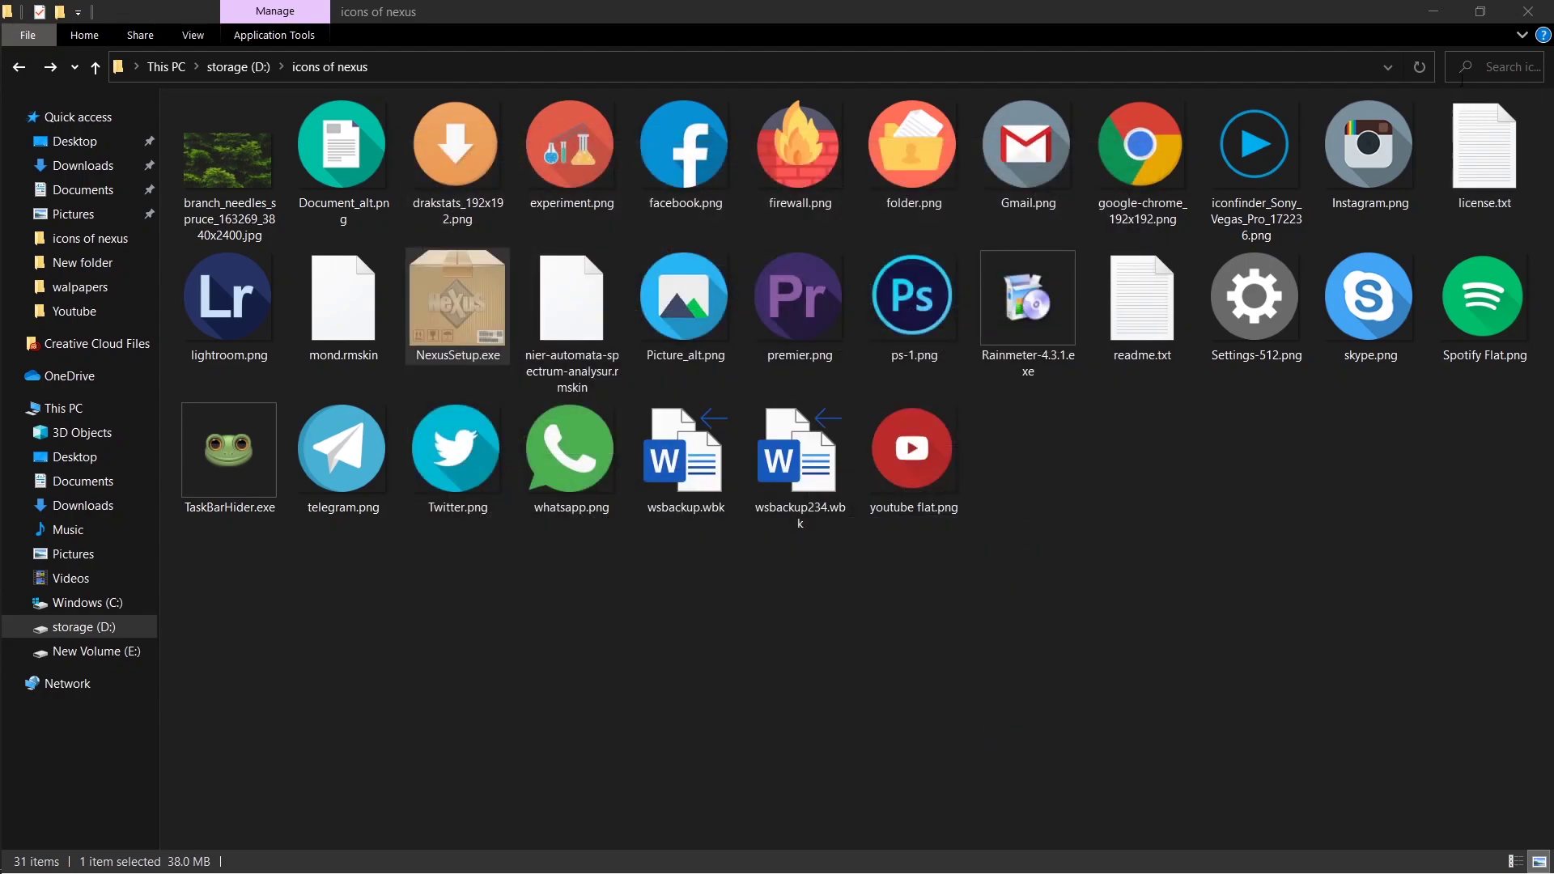
- Open the NeXuS dock item's Dock Entry Properties at Icon Path with the icons of nexus folder beside it
click(1427, 15)
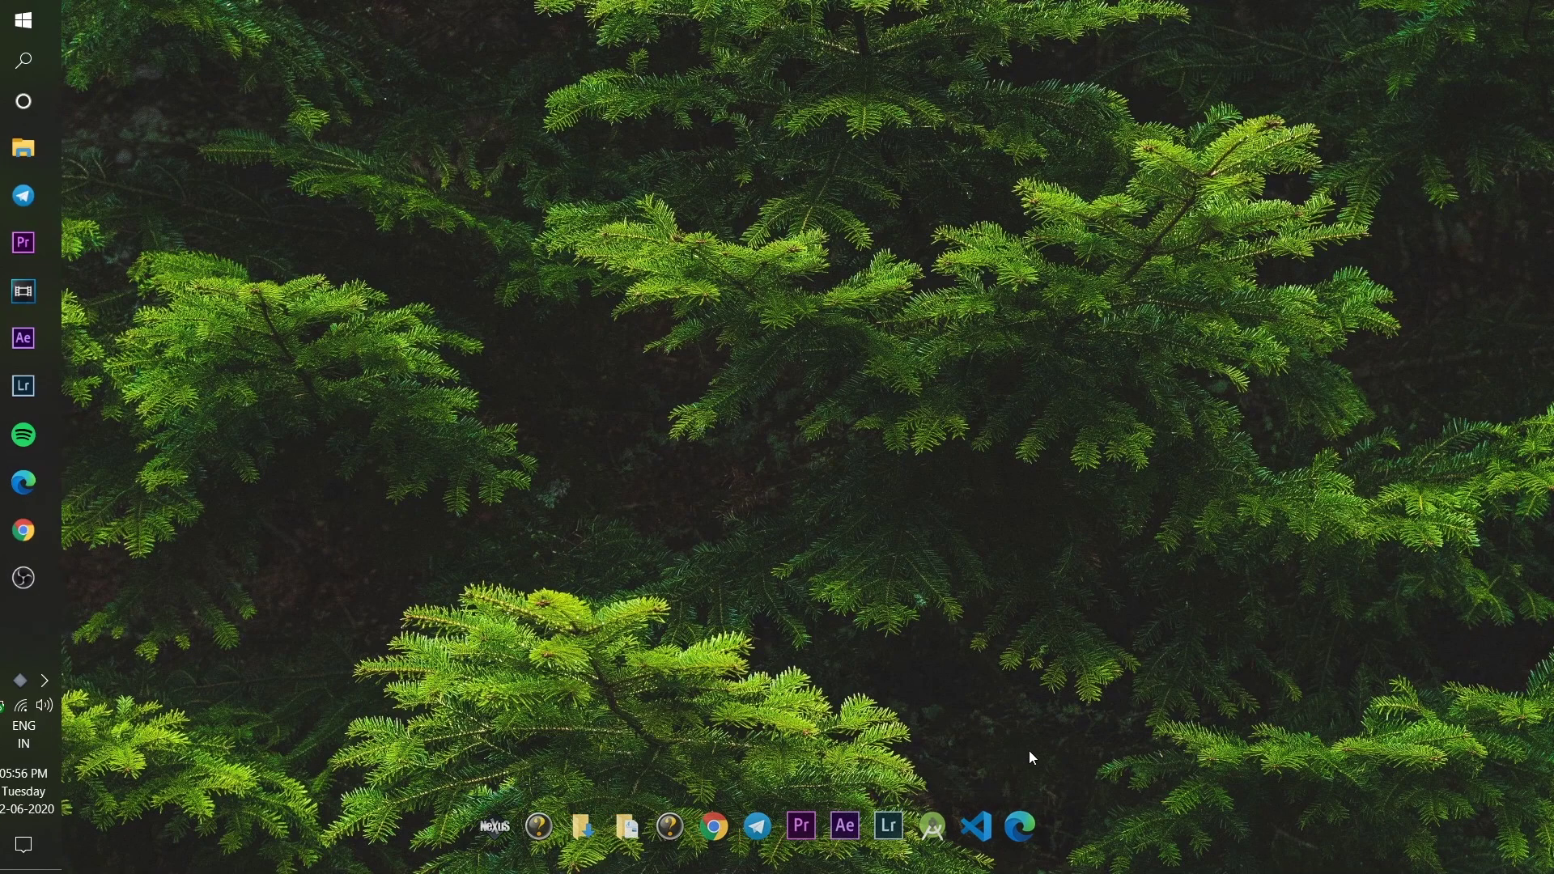
right_click(934, 819)
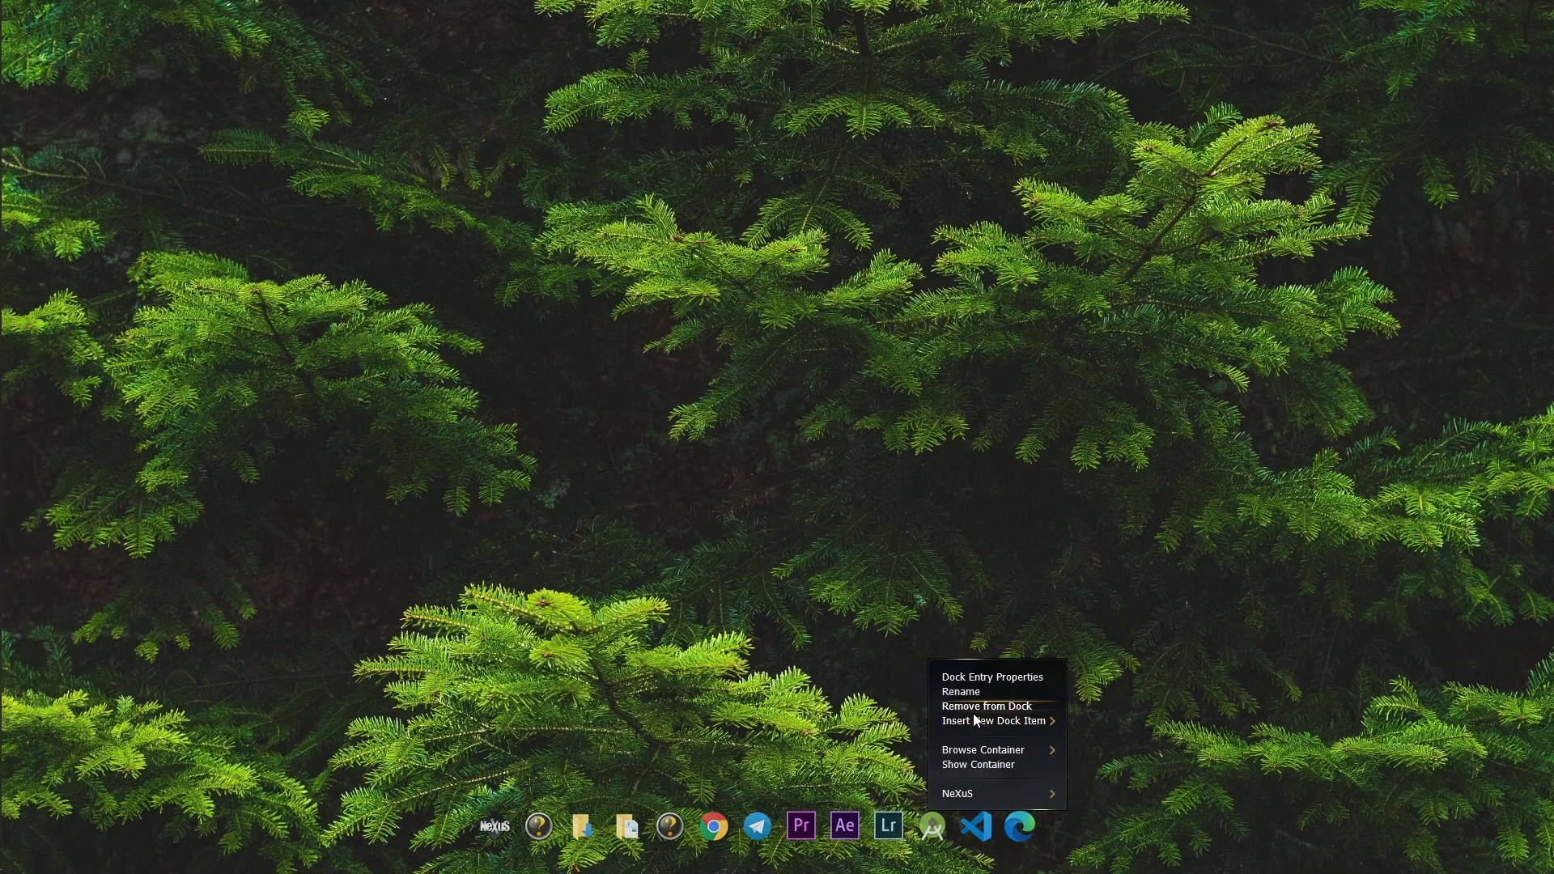
click(816, 639)
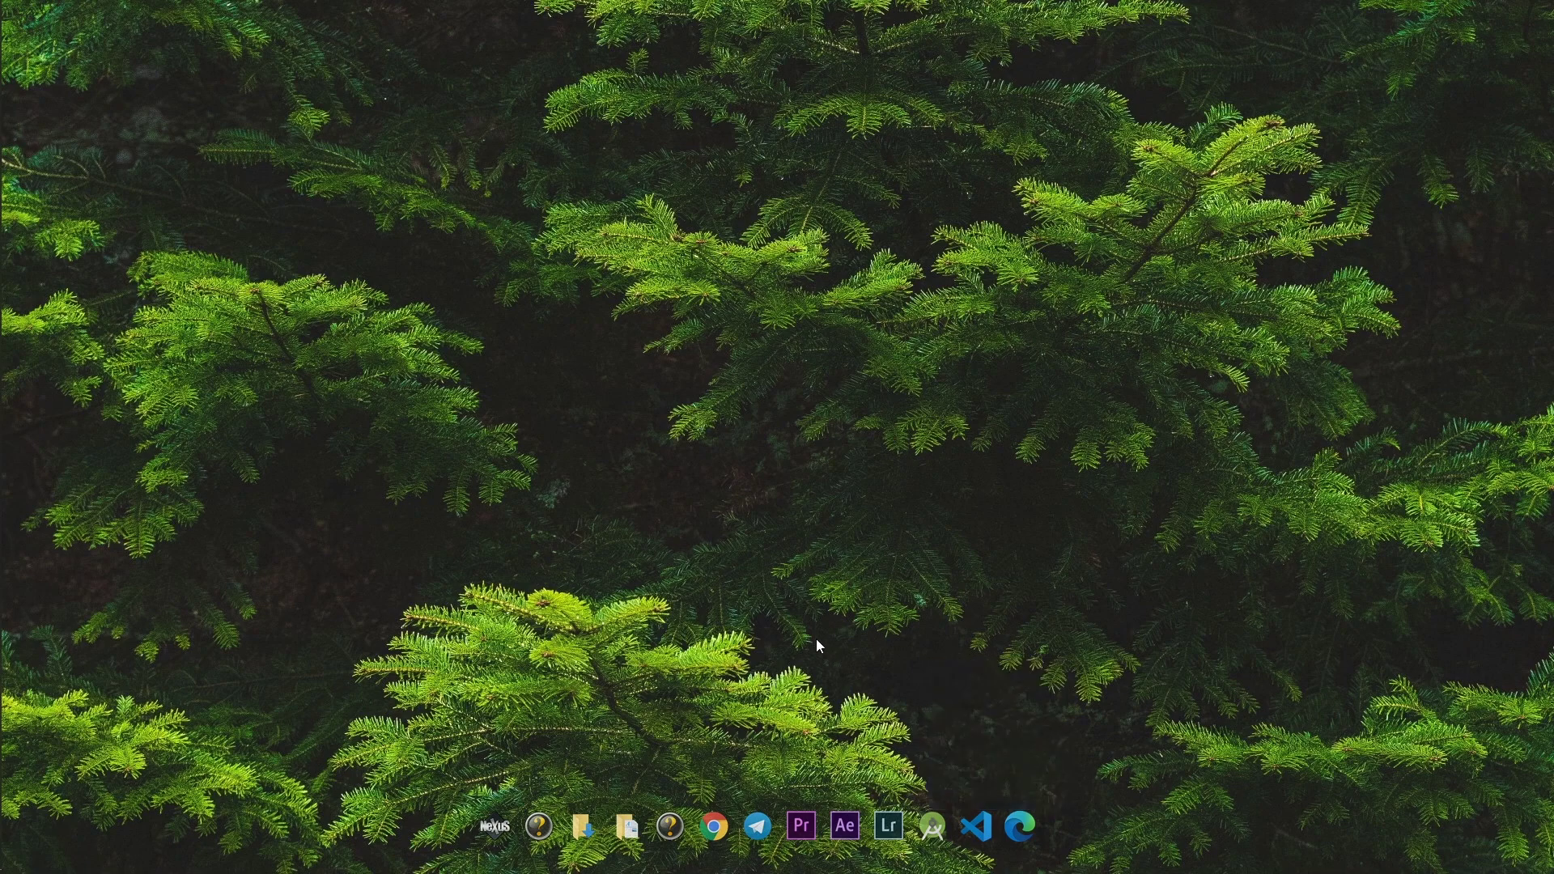
right_click(494, 820)
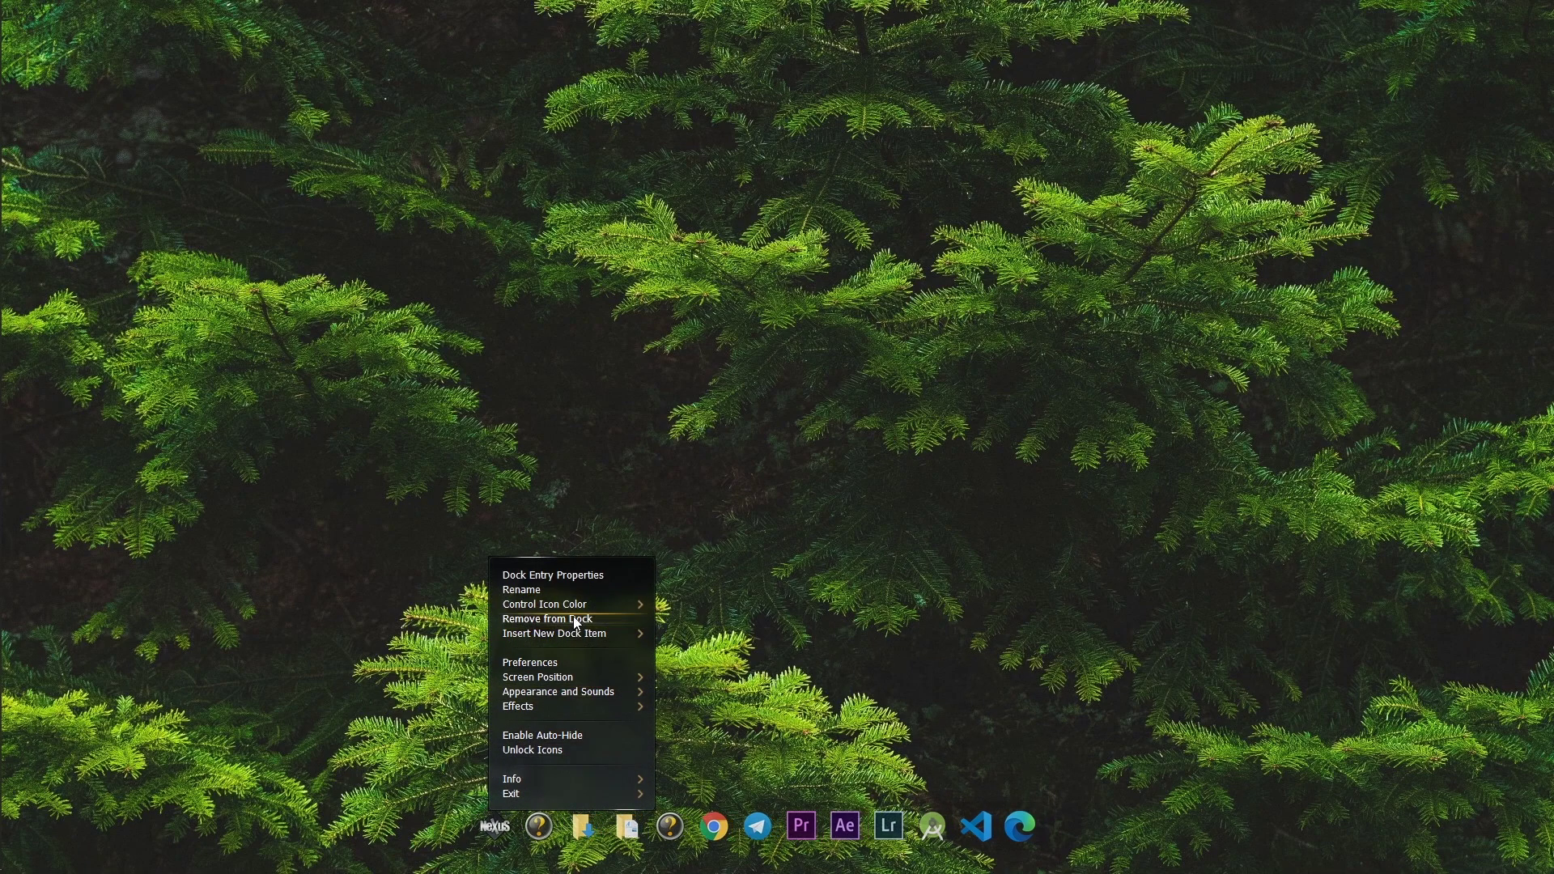
click(568, 578)
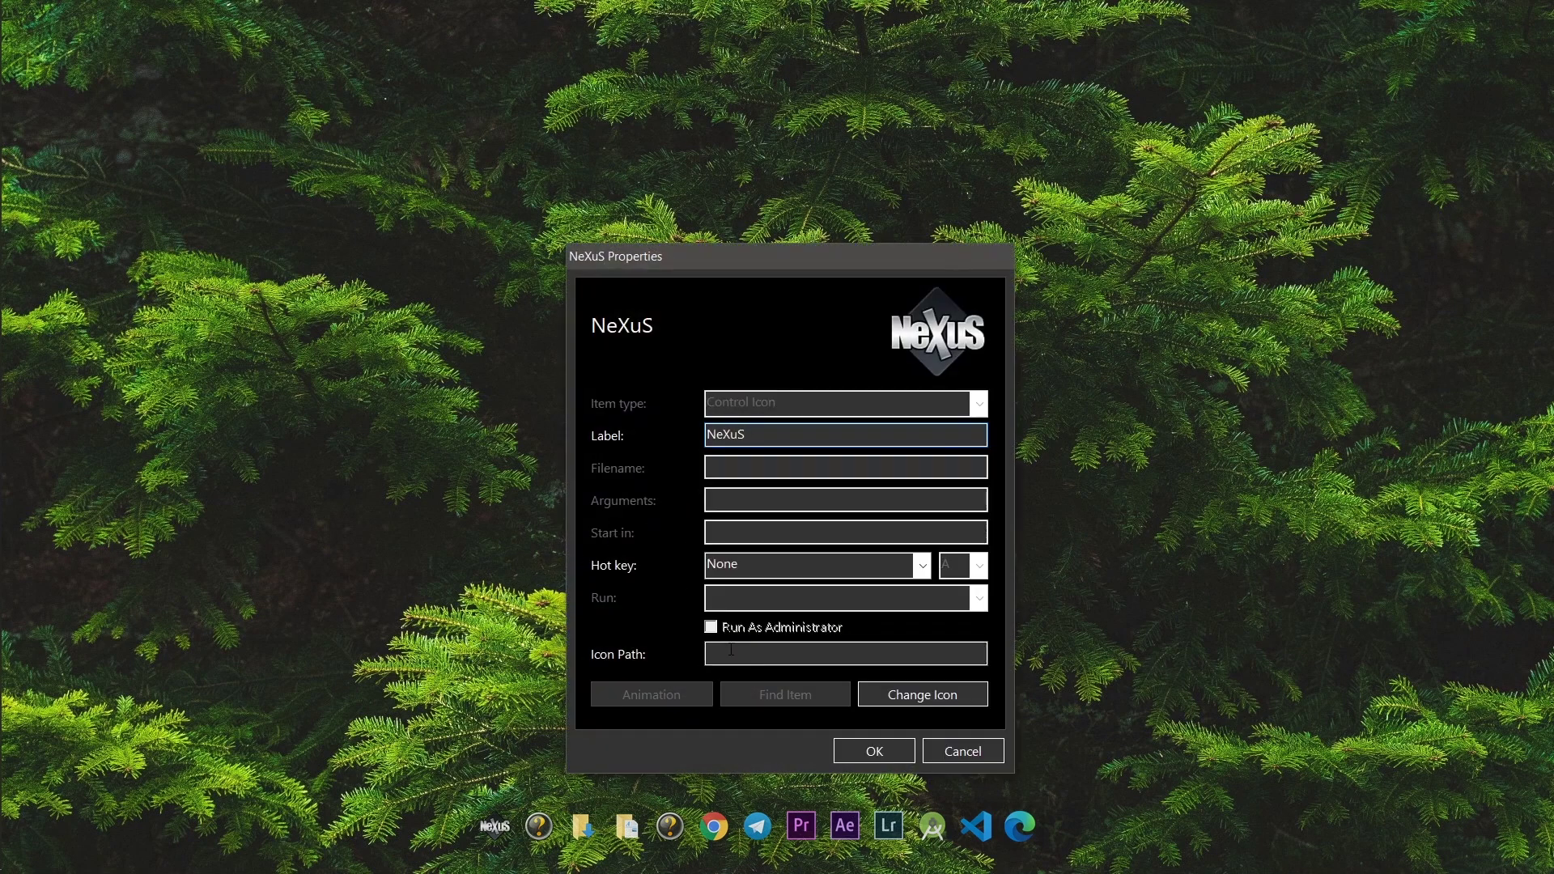
click(707, 658)
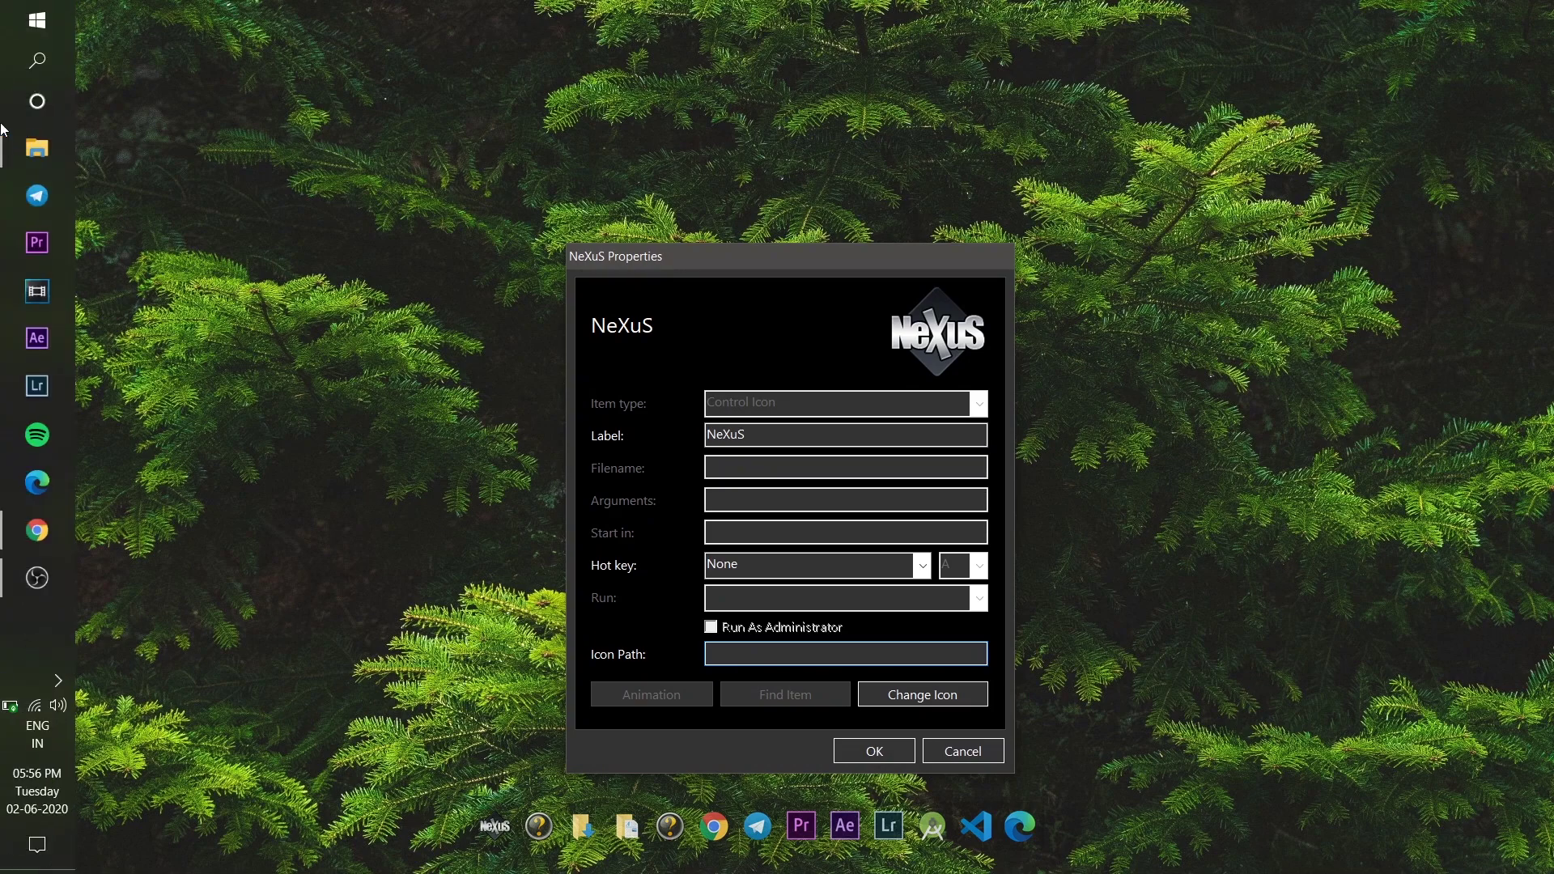
click(35, 103)
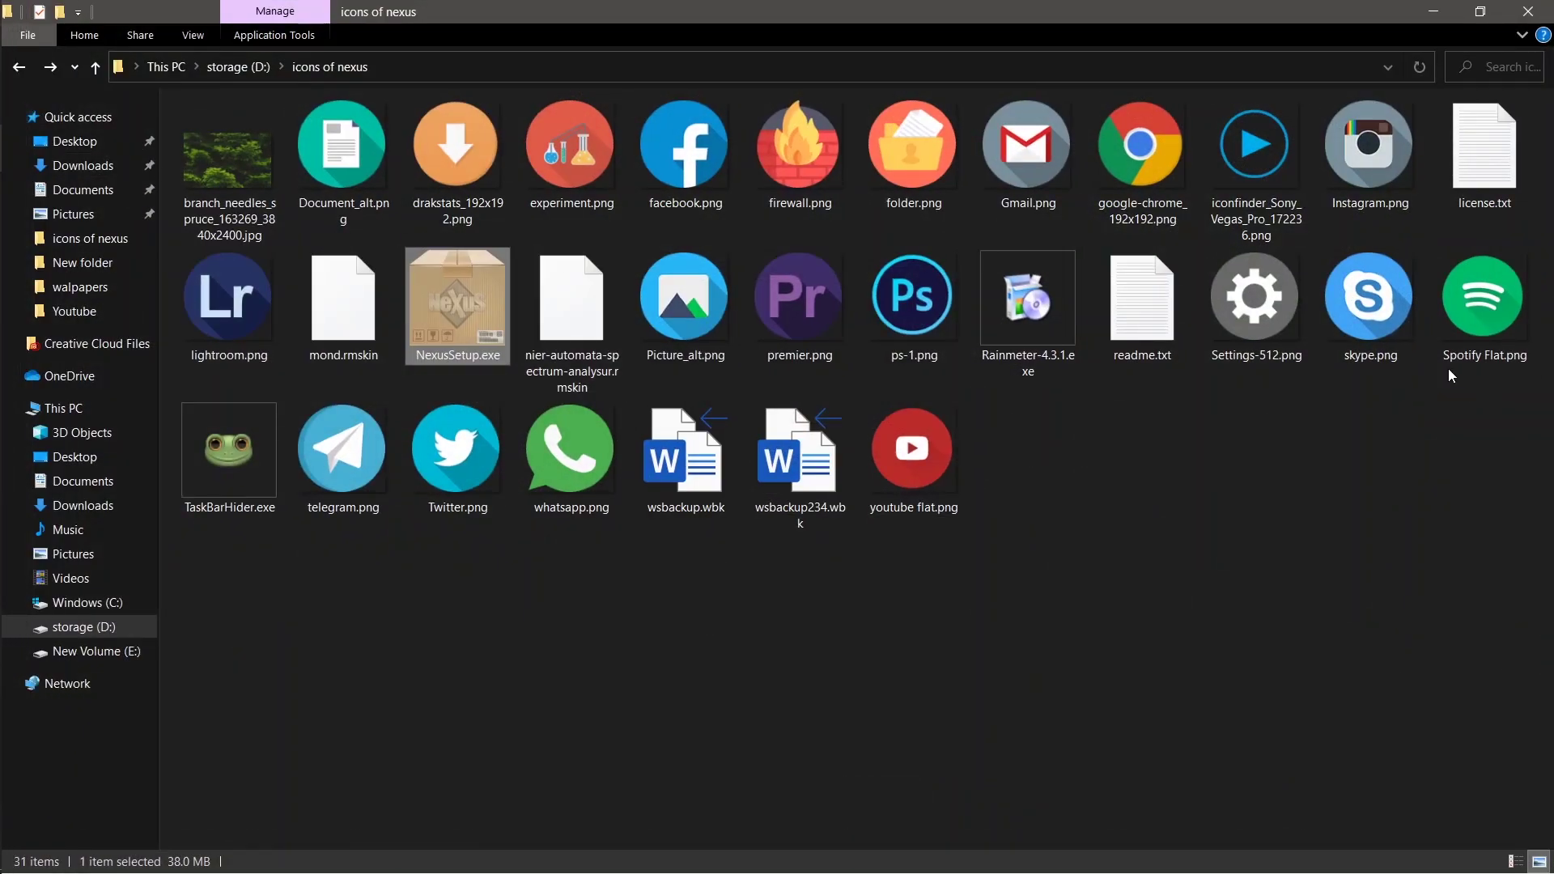
- Copy Settings-512.png's folder location from its Properties and paste it into Icon Path
click(1233, 301)
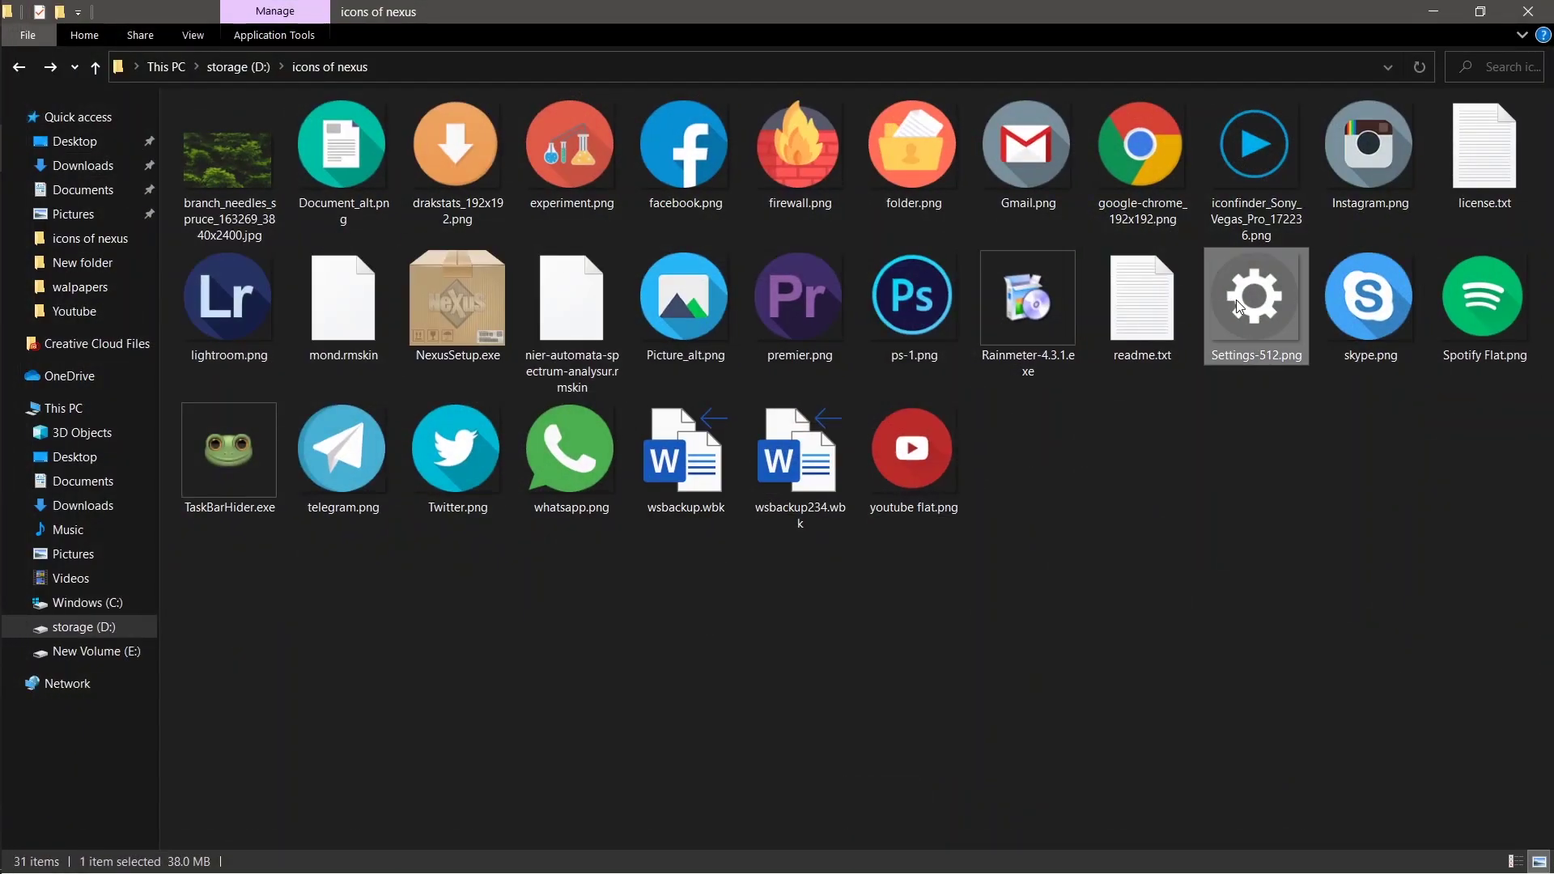
double_click(1259, 341)
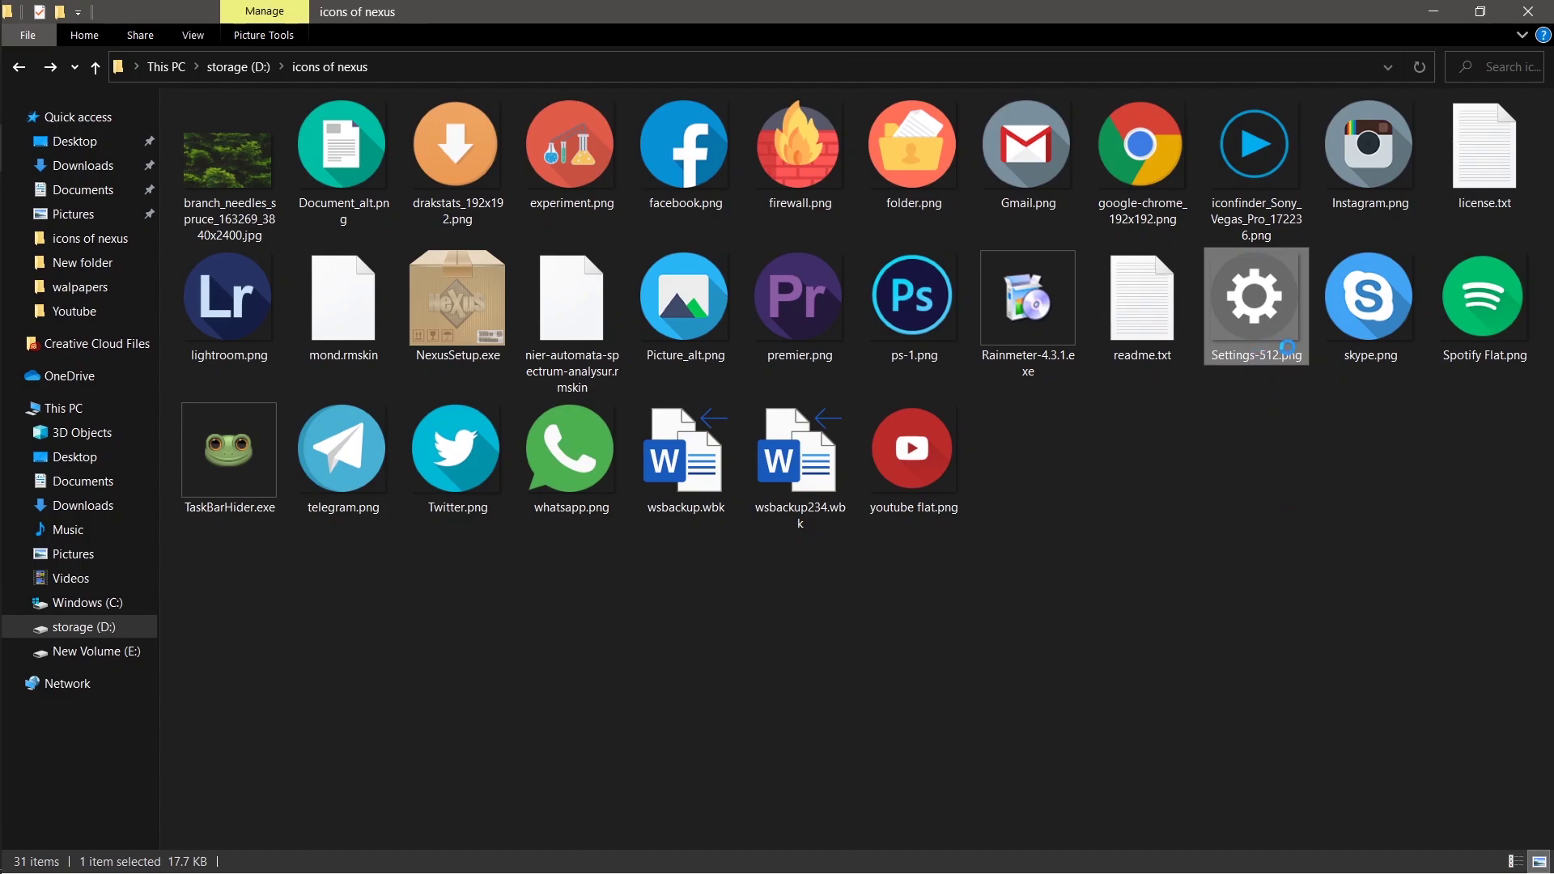
right_click(1279, 350)
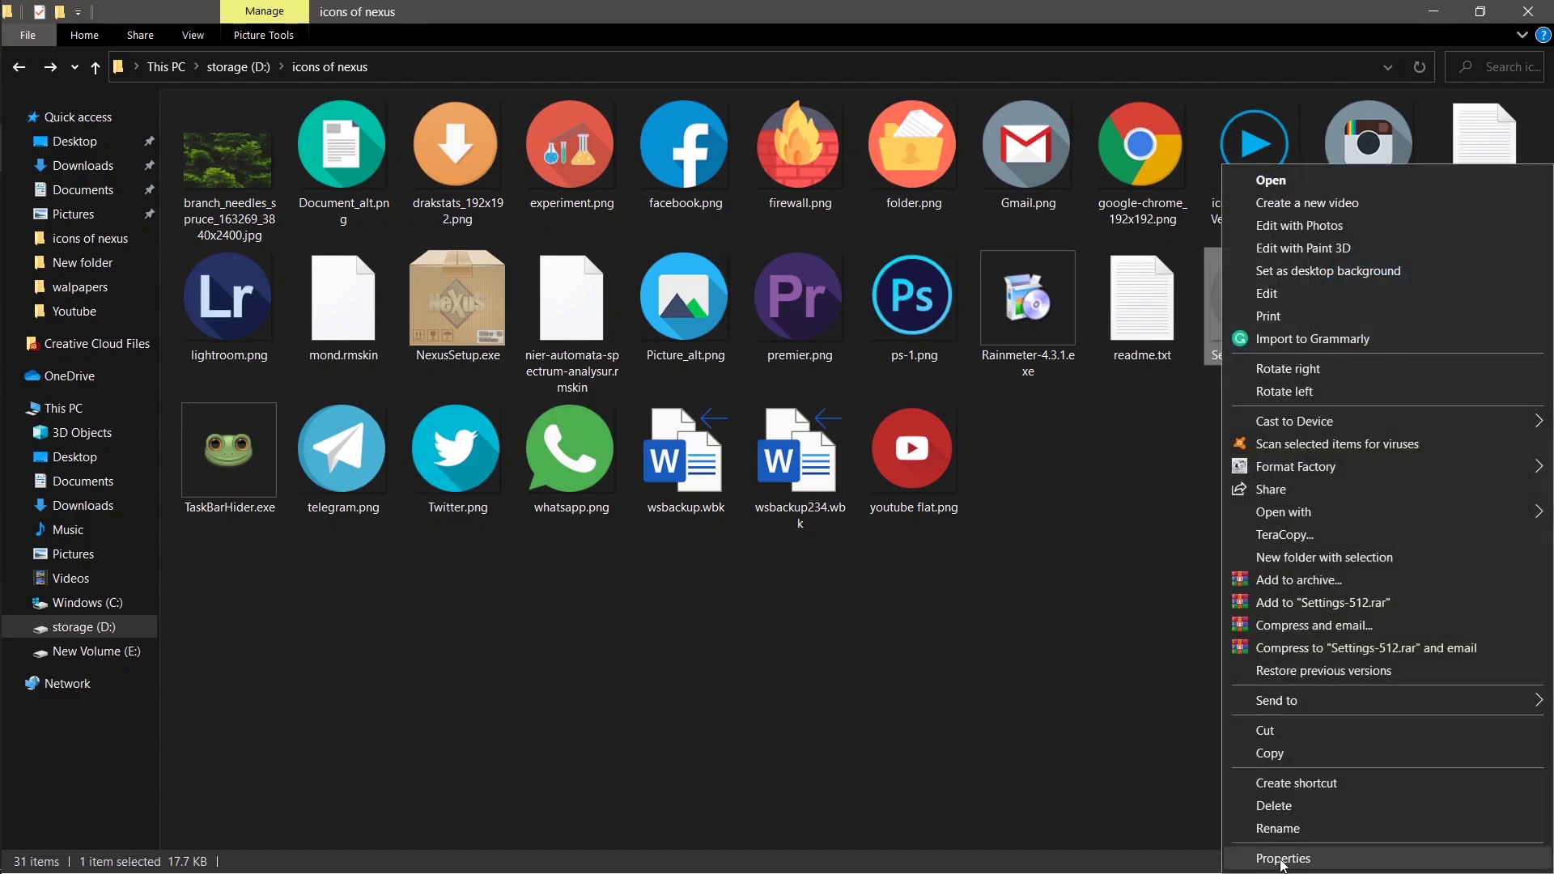
click(1335, 858)
drag(1340, 537, 1252, 530)
right_click(1279, 542)
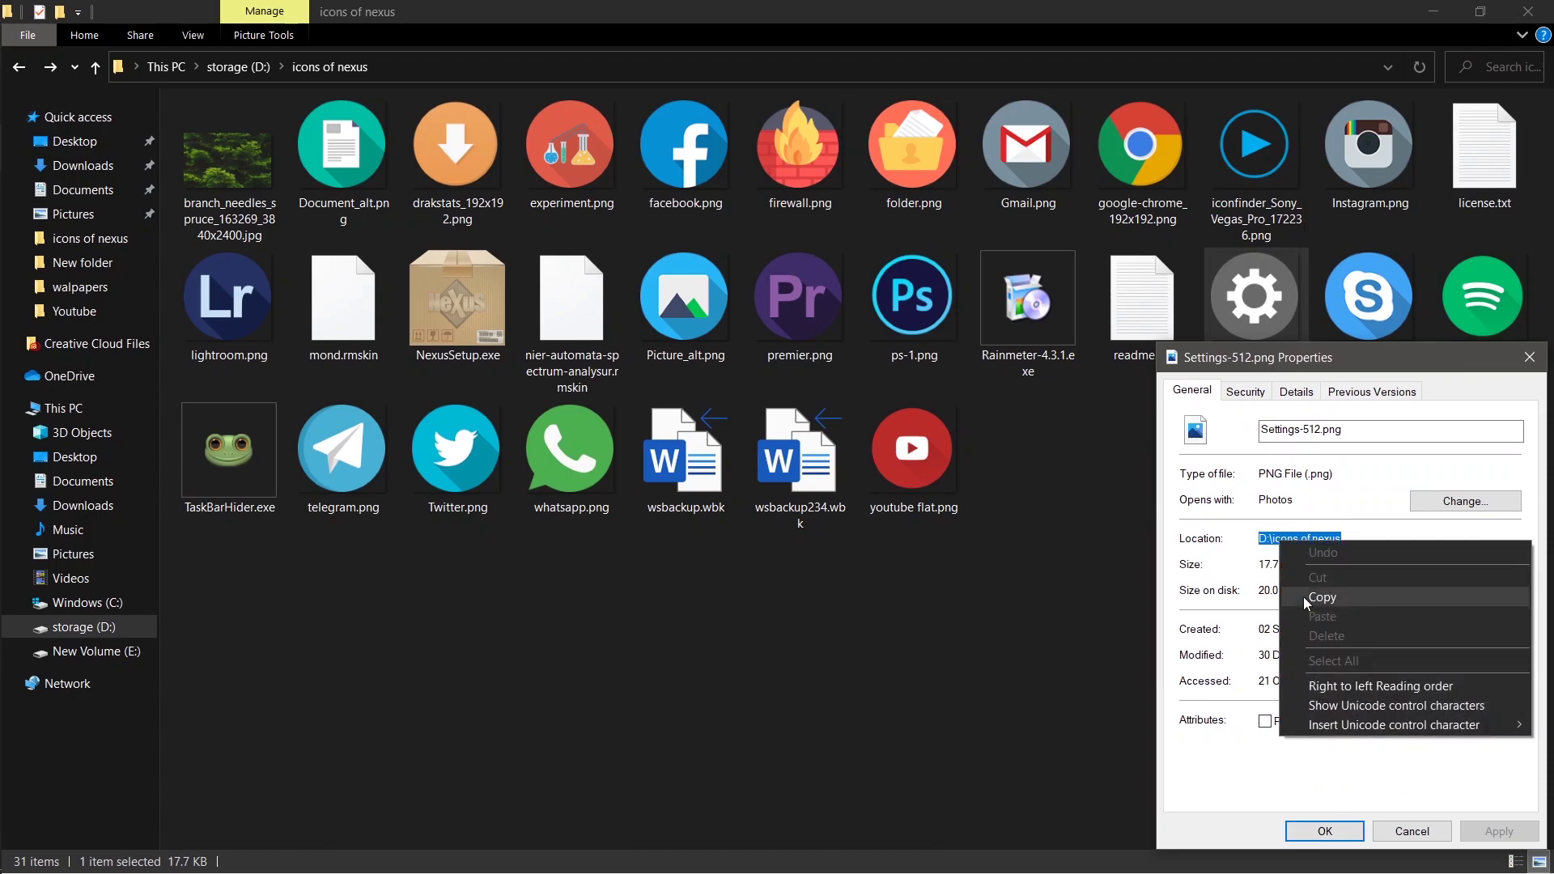
click(1296, 597)
click(1328, 831)
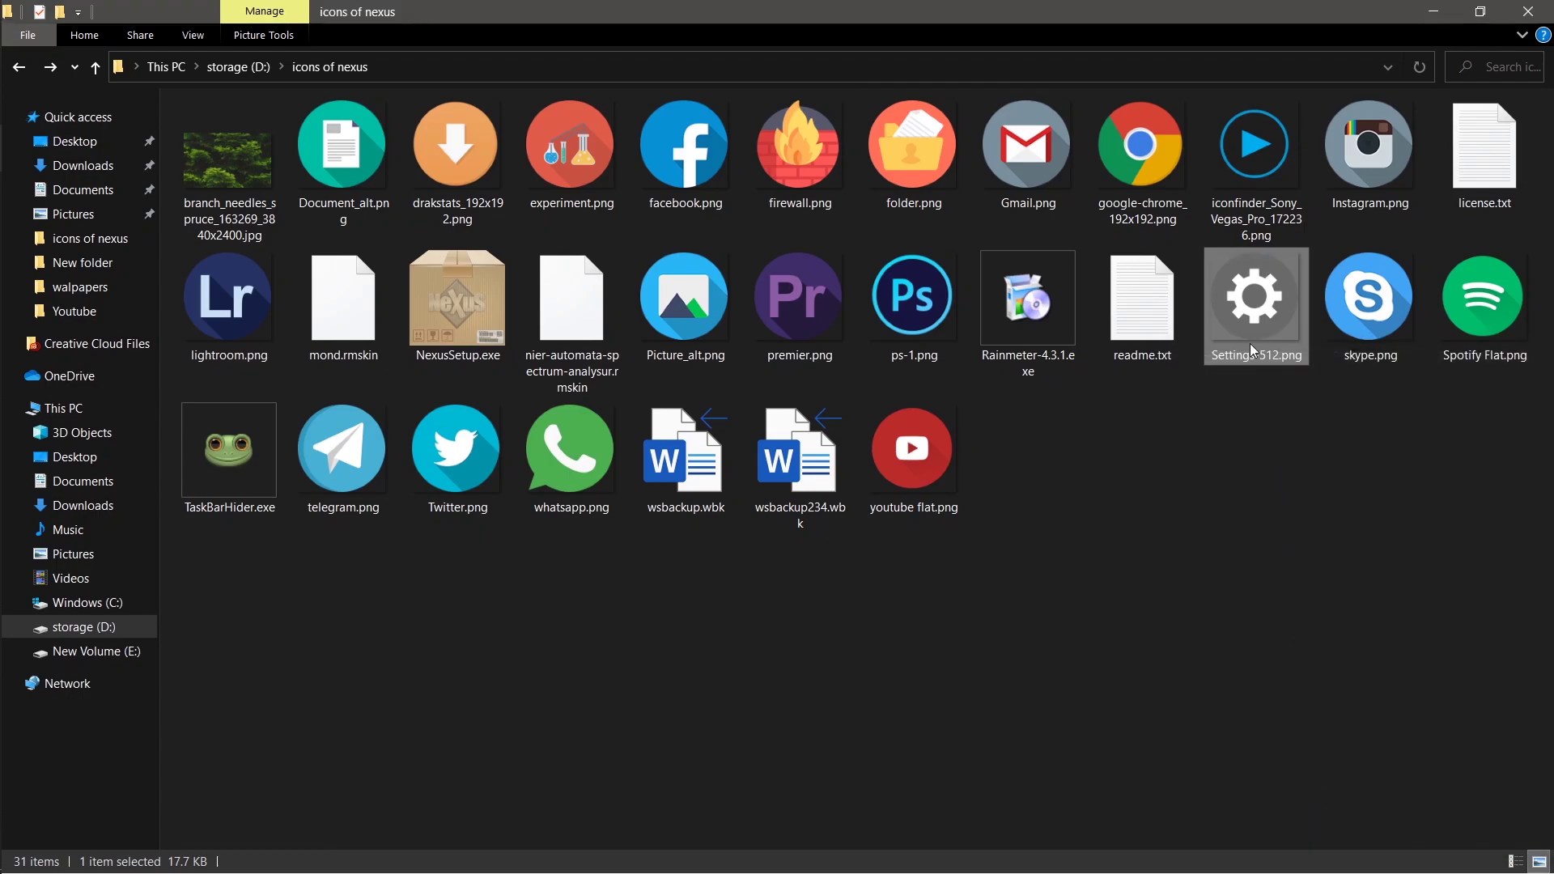
click(1432, 12)
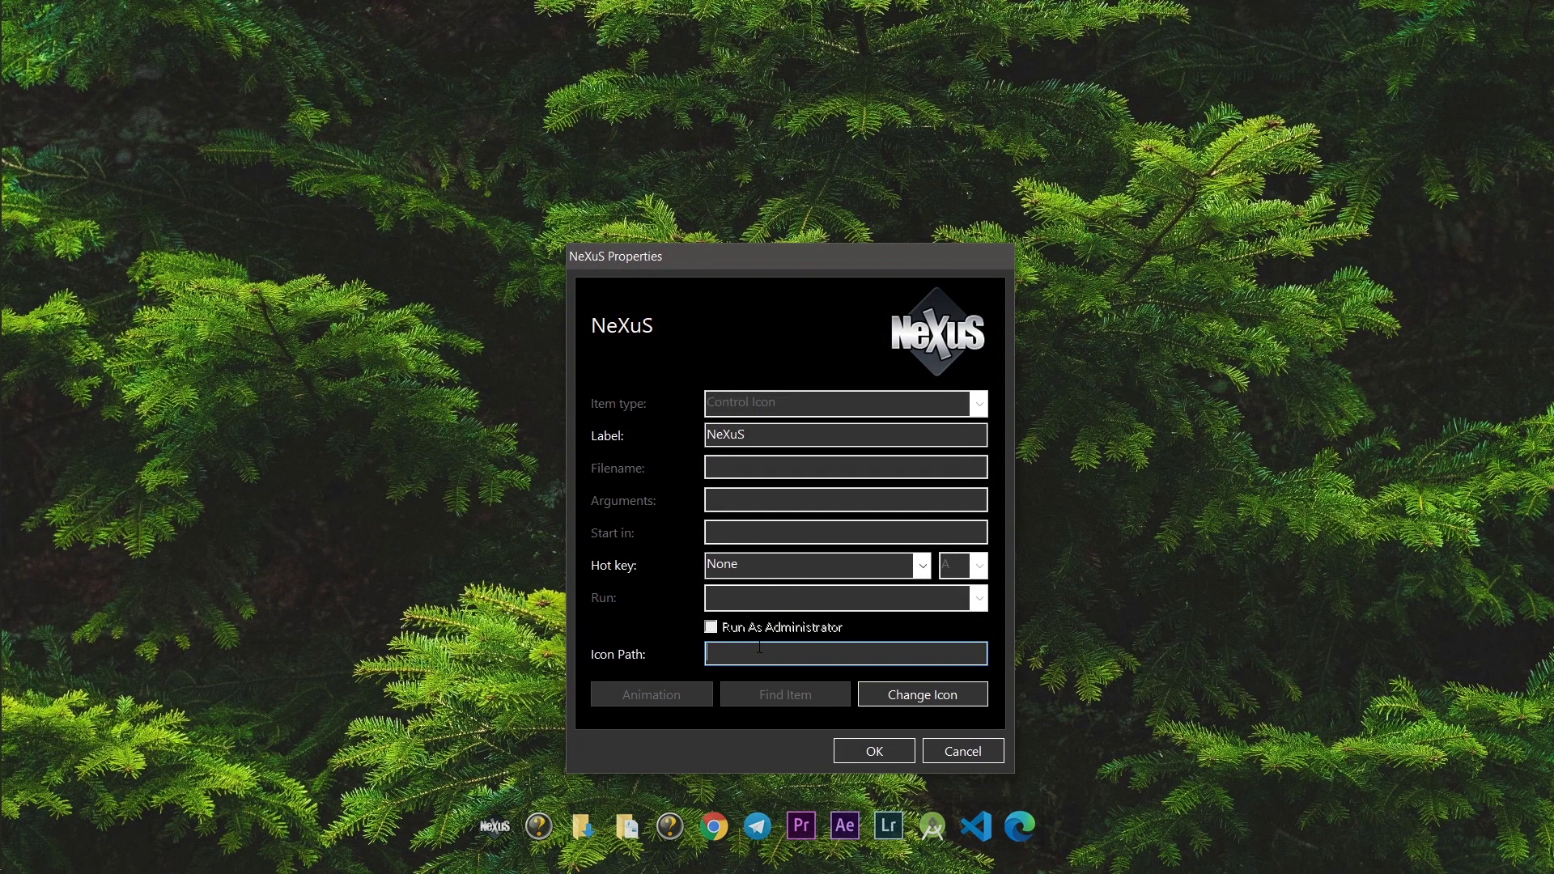
key(ctrl+v)
text(/)
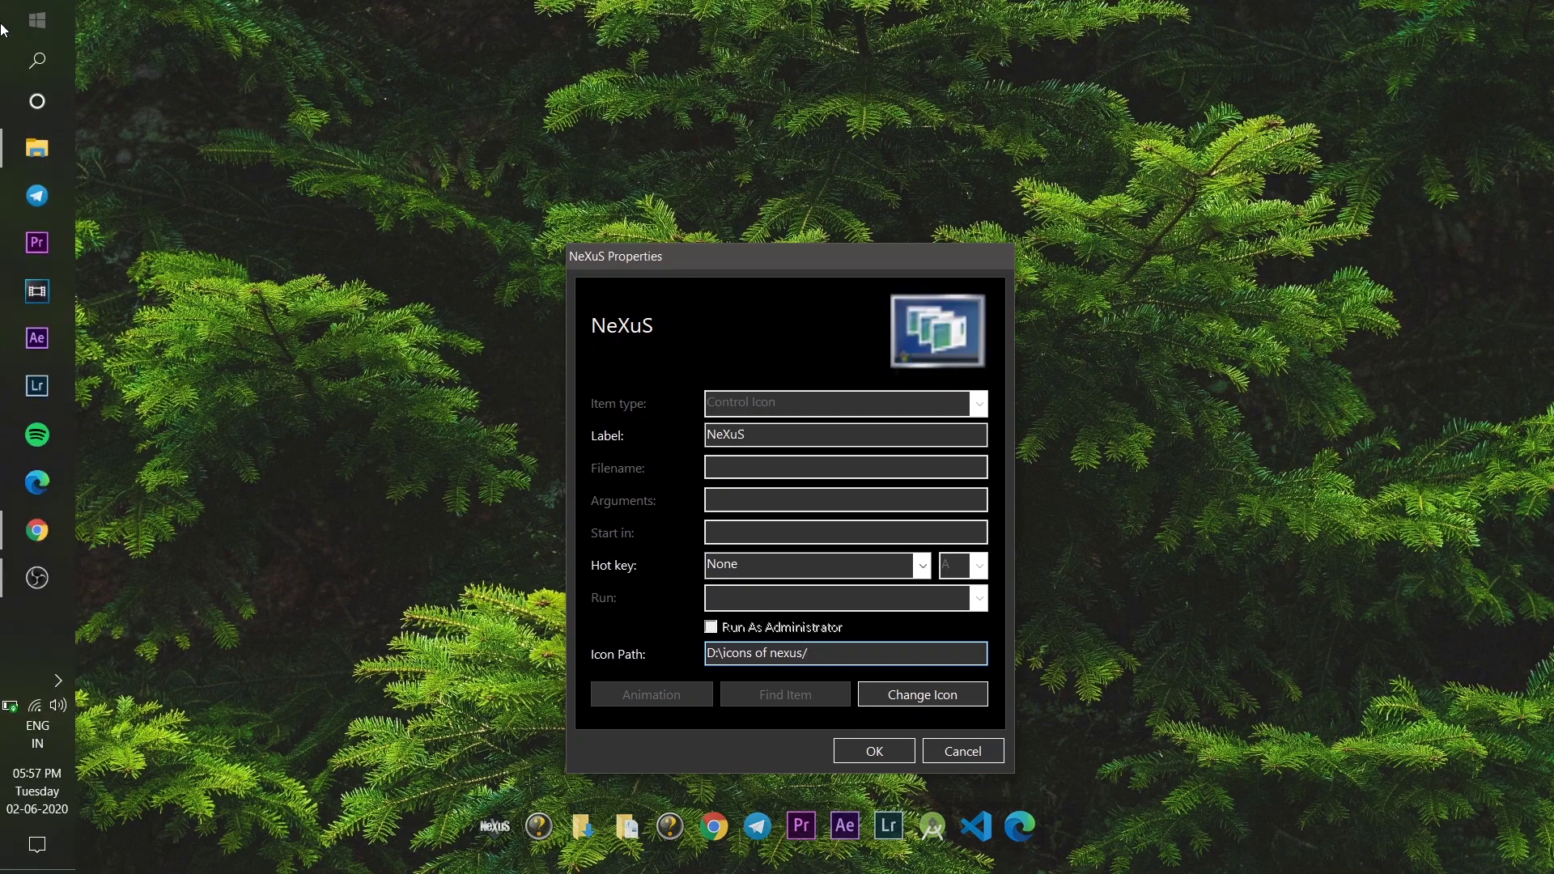
- Append the file name Settings-512.png to the icon path and confirm the gear icon
click(30, 148)
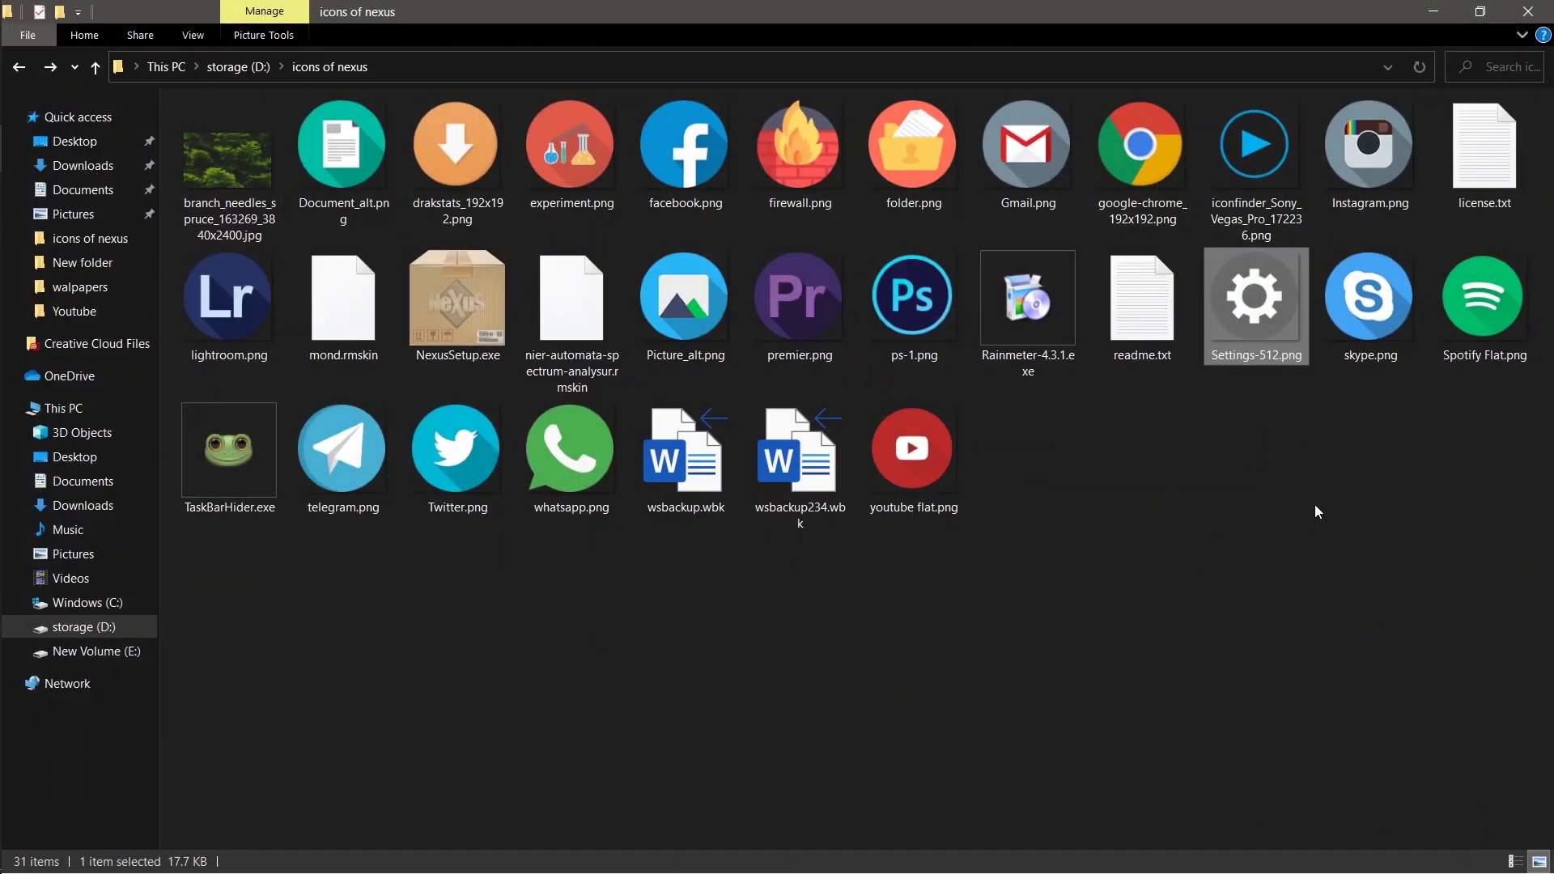
right_click(1246, 356)
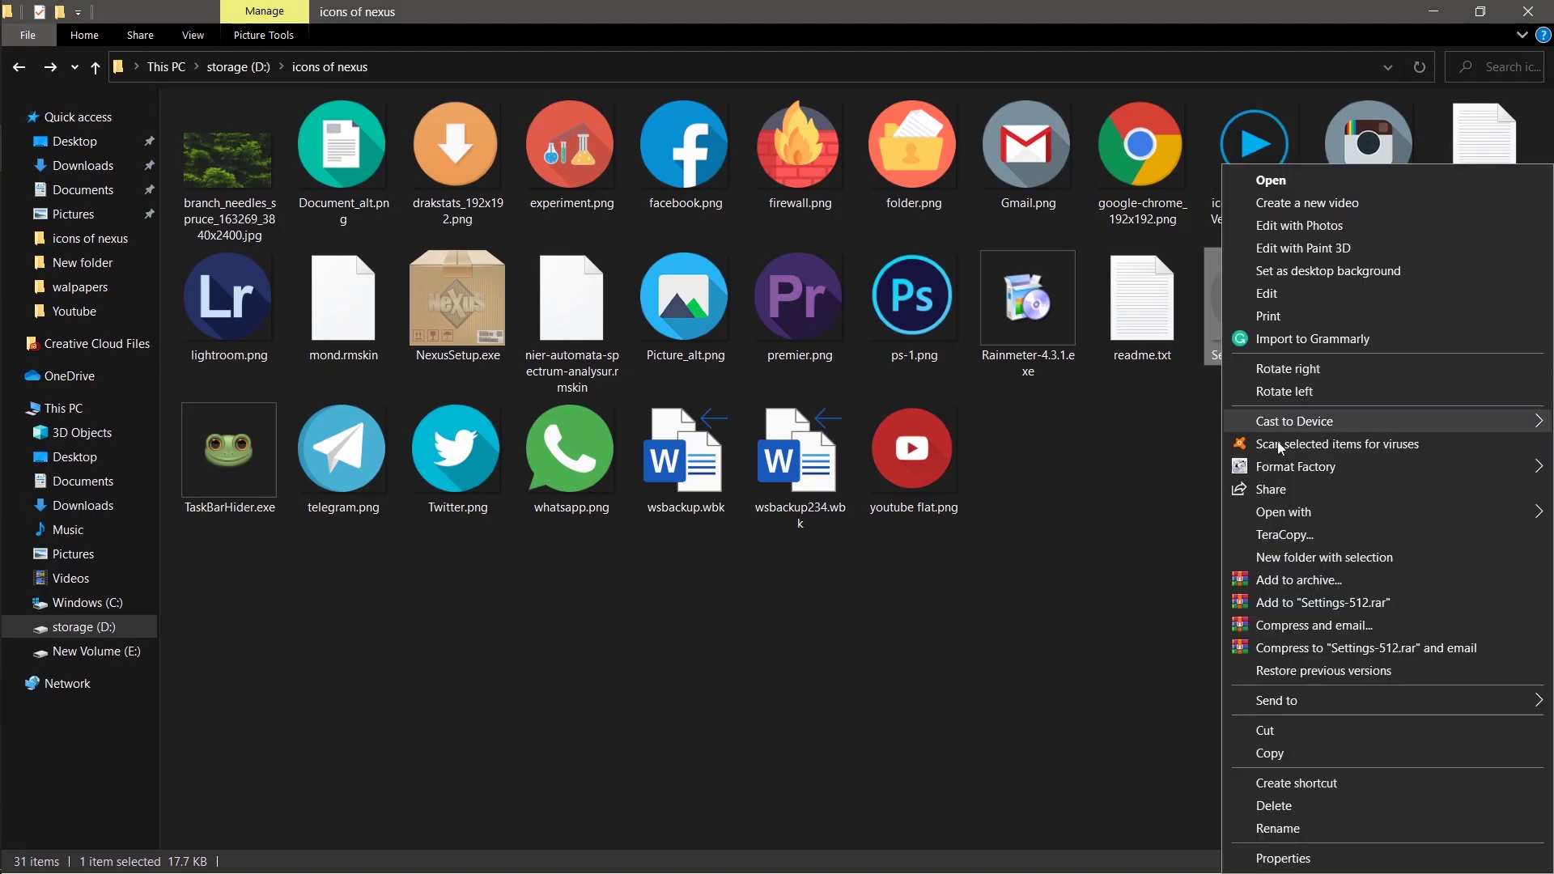
click(1281, 823)
key(ctrl+a)
click(1257, 288)
click(1435, 12)
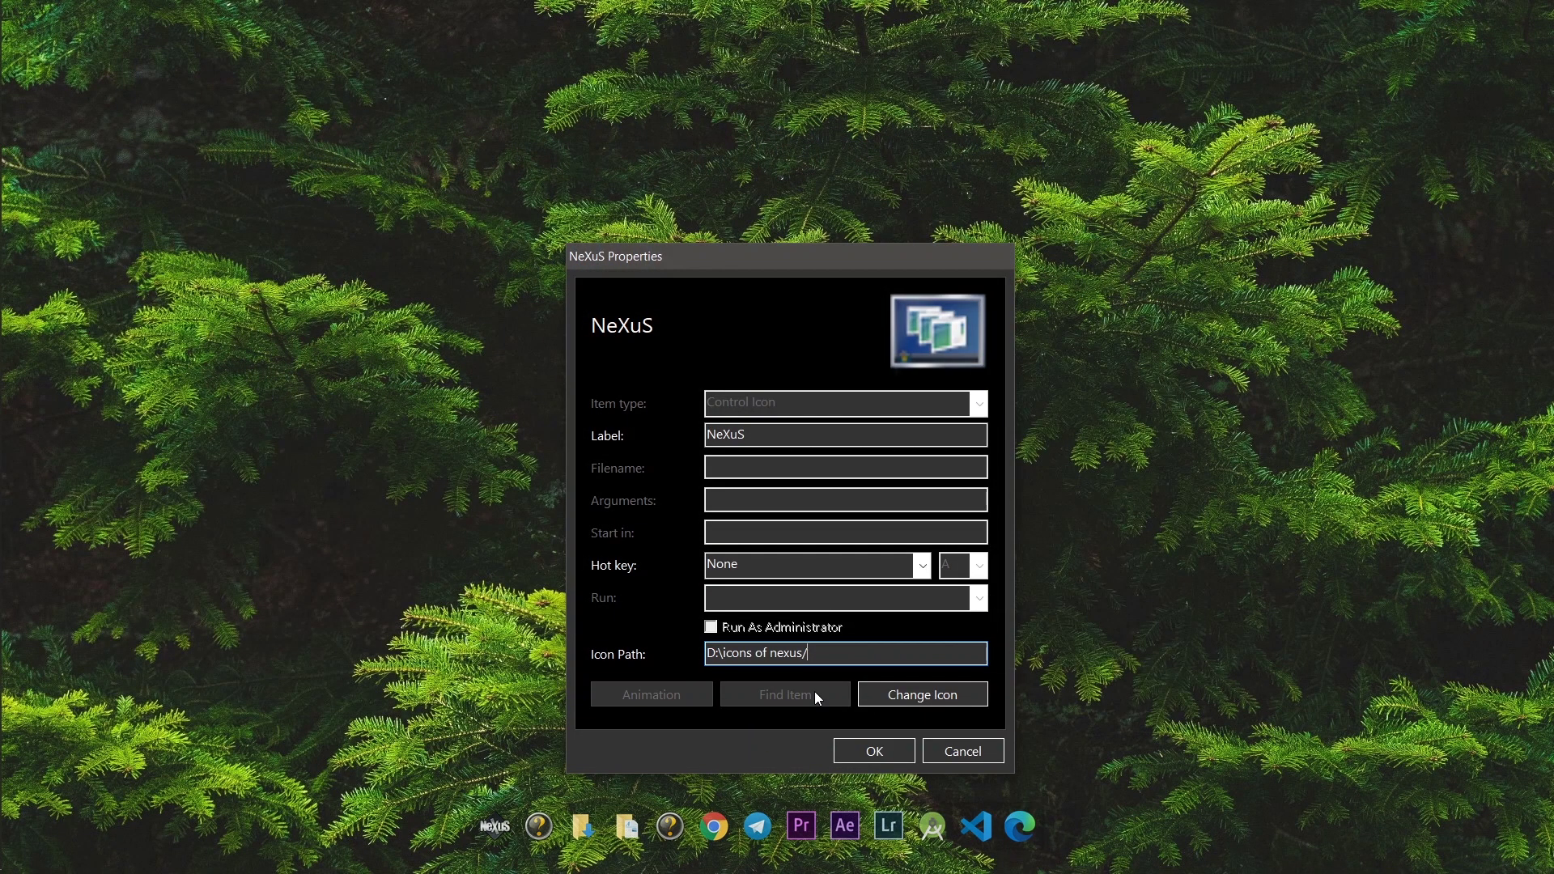
text(Settings-512.png)
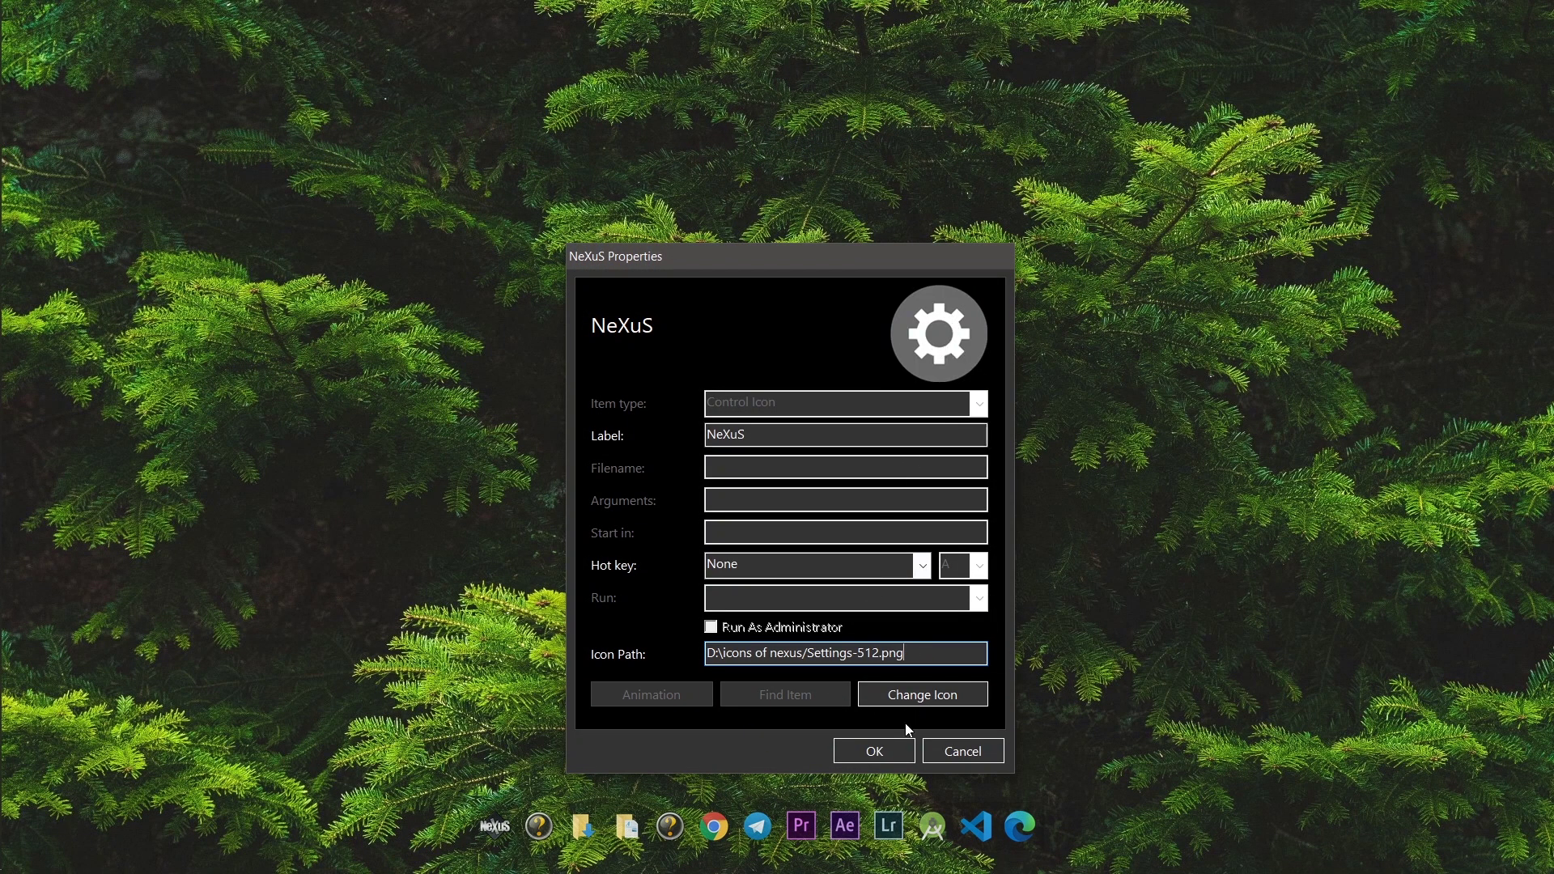
click(875, 751)
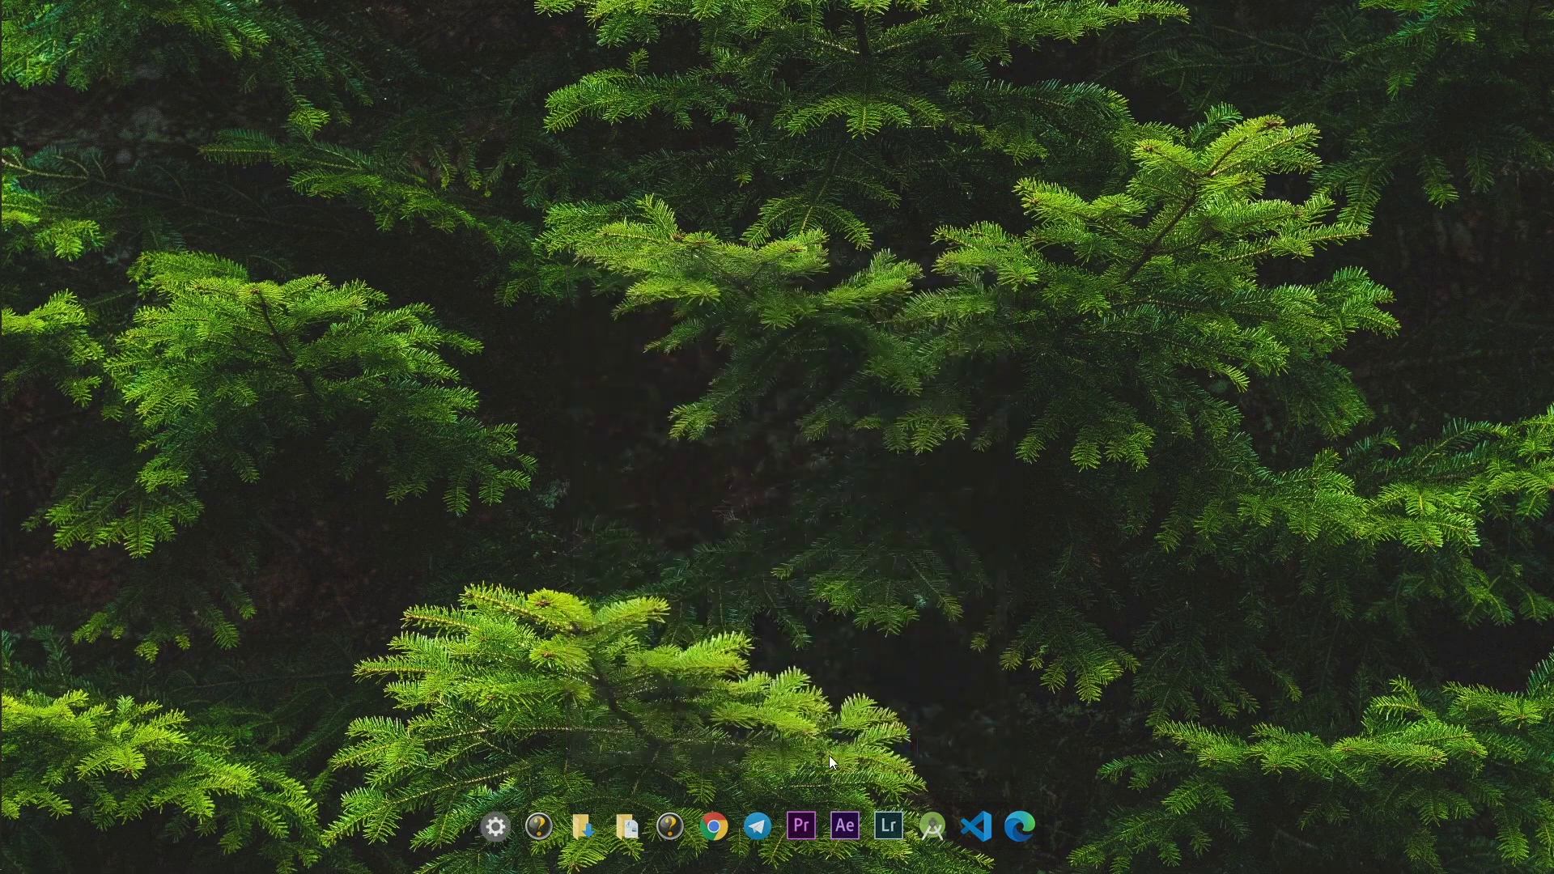
- Give the Files/Downloads dock item the download-arrow image as its icon
right_click(538, 823)
click(591, 676)
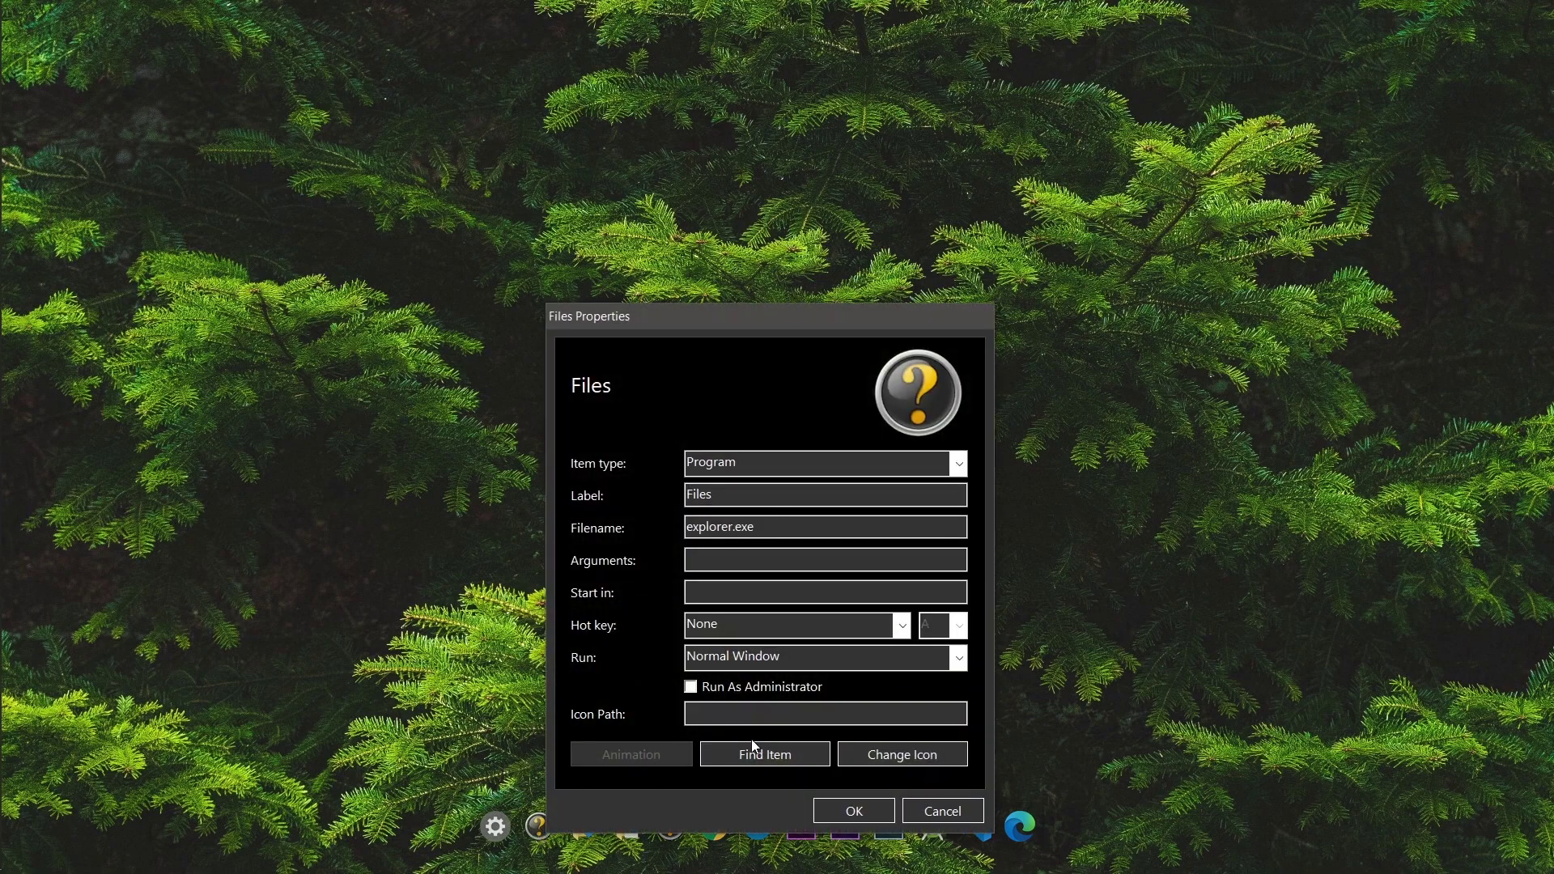
click(847, 718)
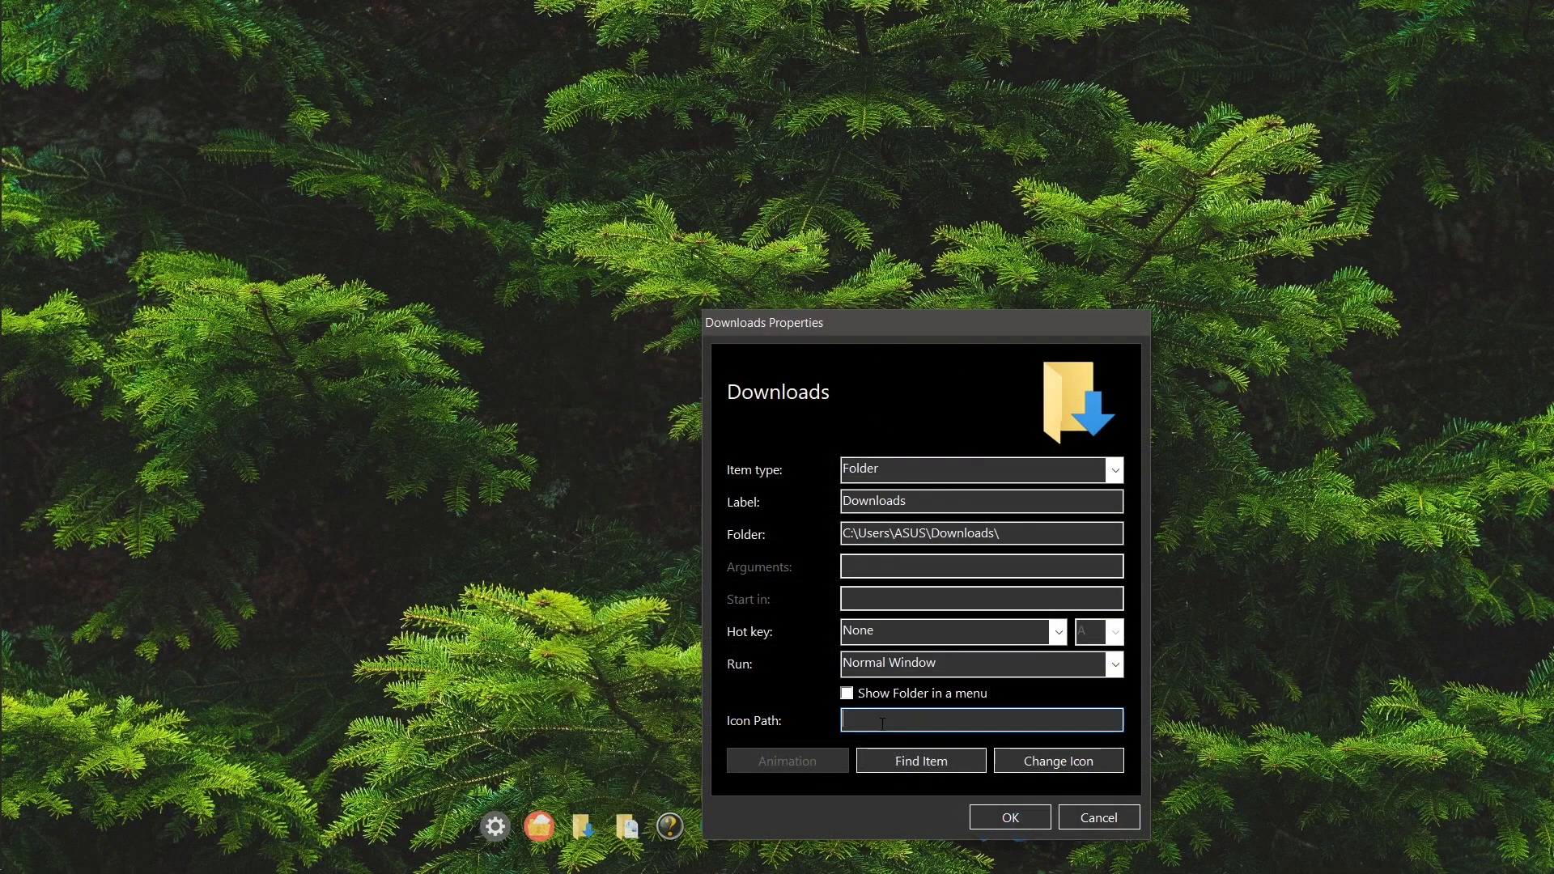
text(D:\icons of nexus/download.png)
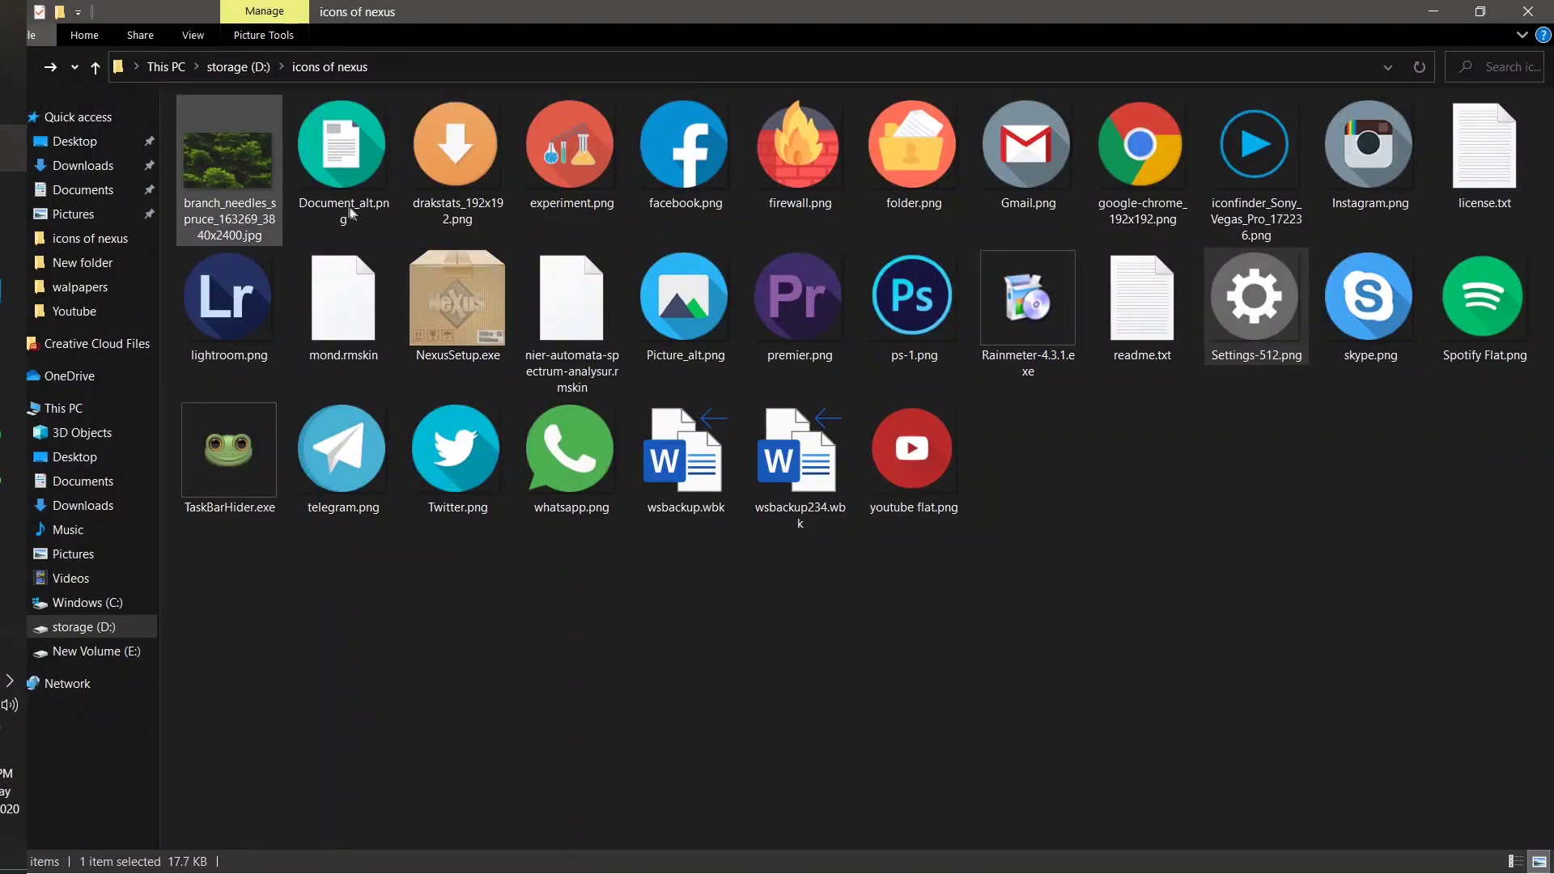
right_click(434, 165)
click(486, 828)
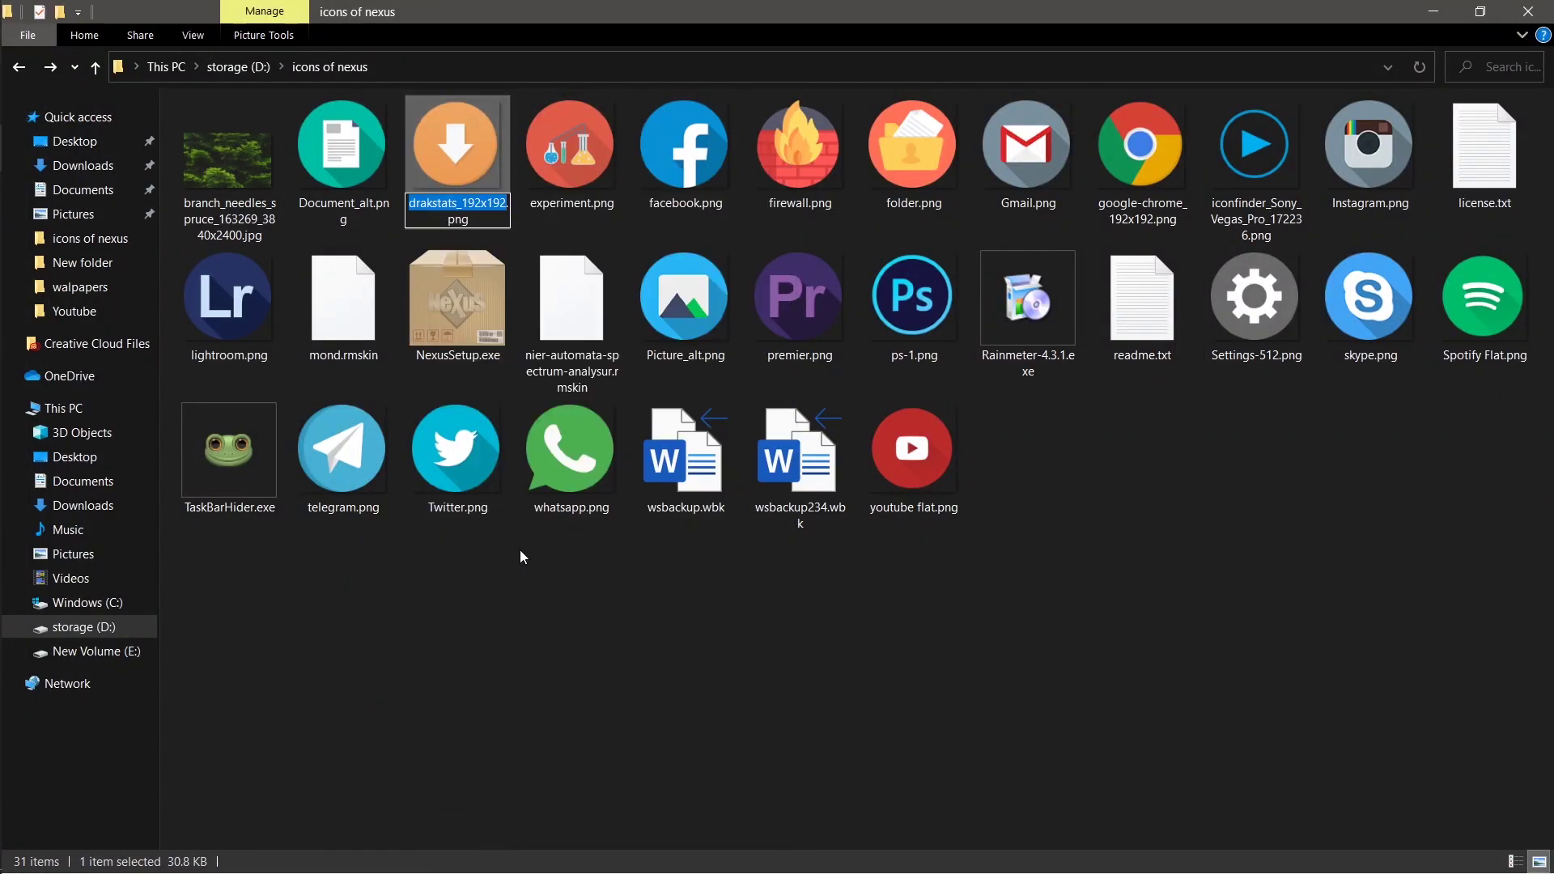
key(Escape)
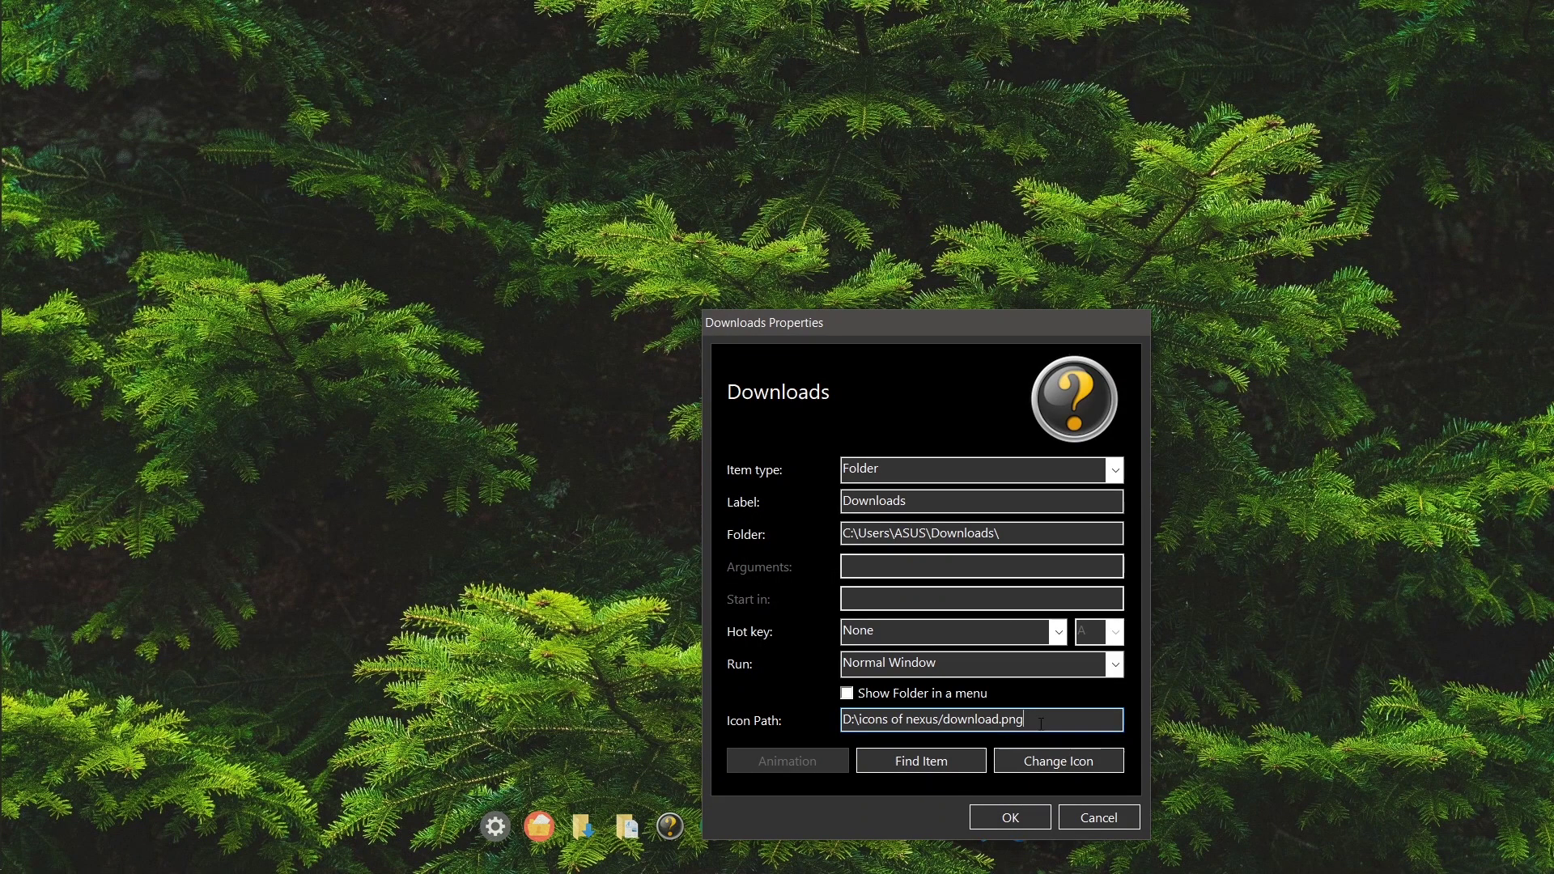
double_click(986, 719)
text(drakstats_192x192.png)
click(1009, 818)
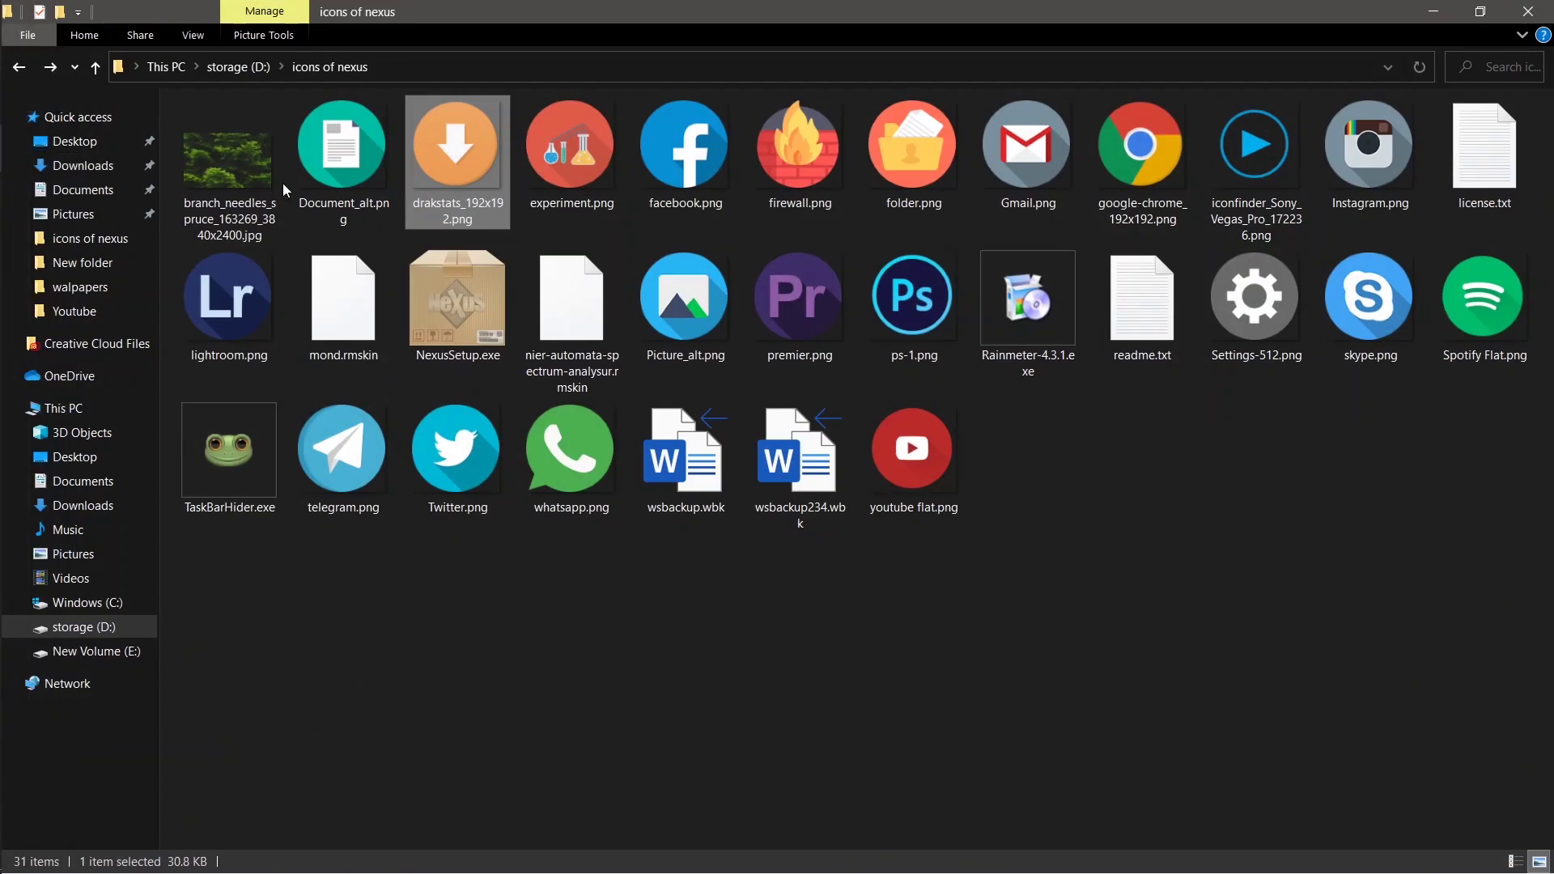
- Give the Documents dock item the Document_alt.png icon
click(316, 170)
right_click(313, 163)
click(361, 815)
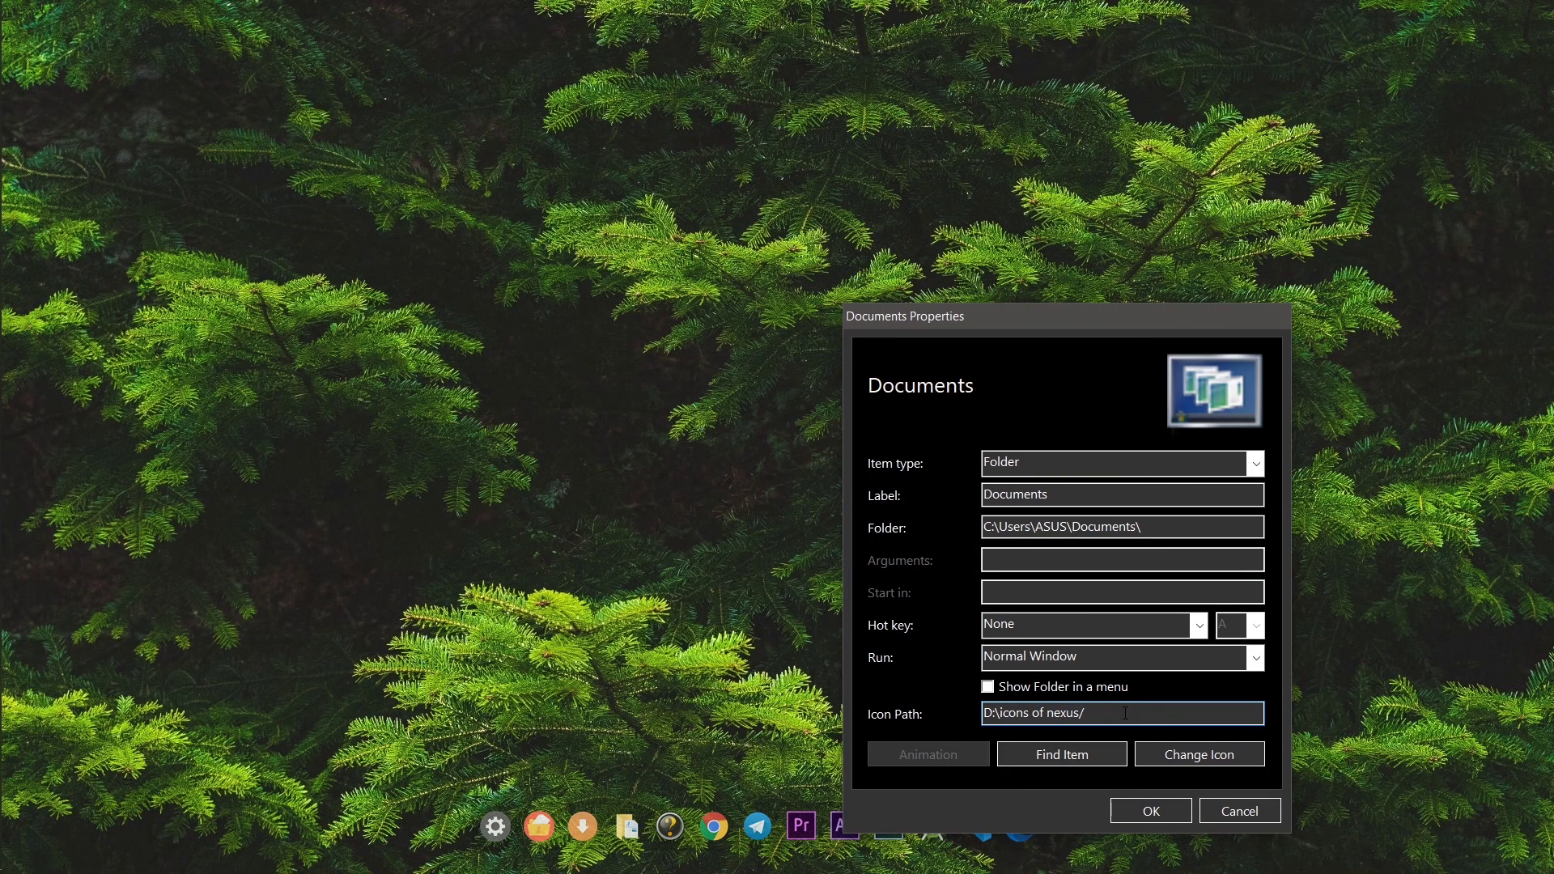
text(Document_alt.png)
key(Return)
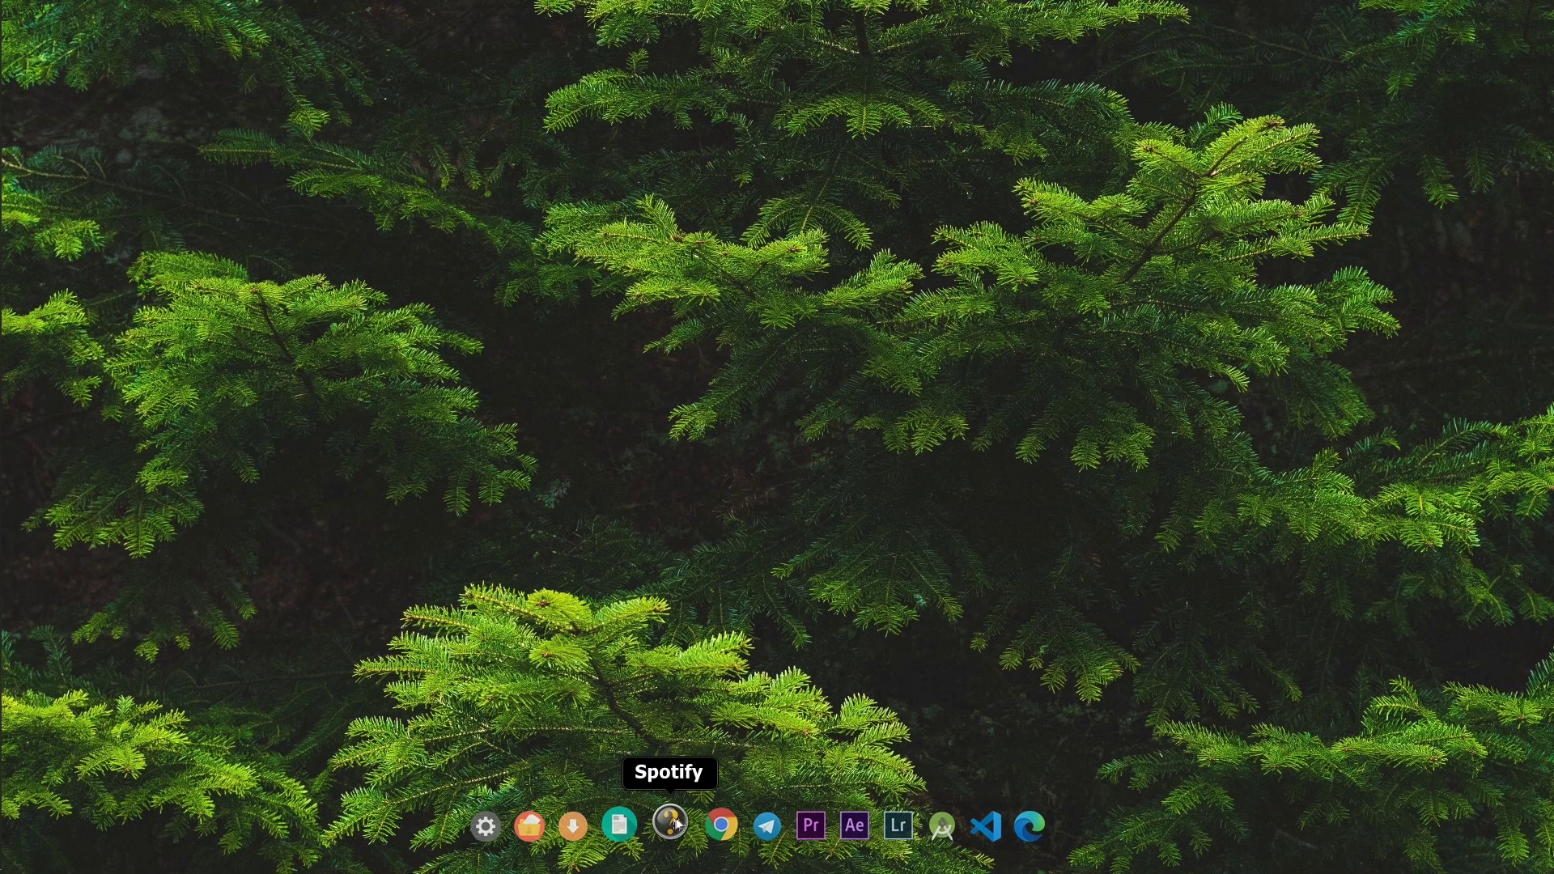
- Give the Spotify dock item the flat Spotify icon from the icons of nexus folder
right_click(674, 828)
click(728, 679)
text(D:\icons of nexus)
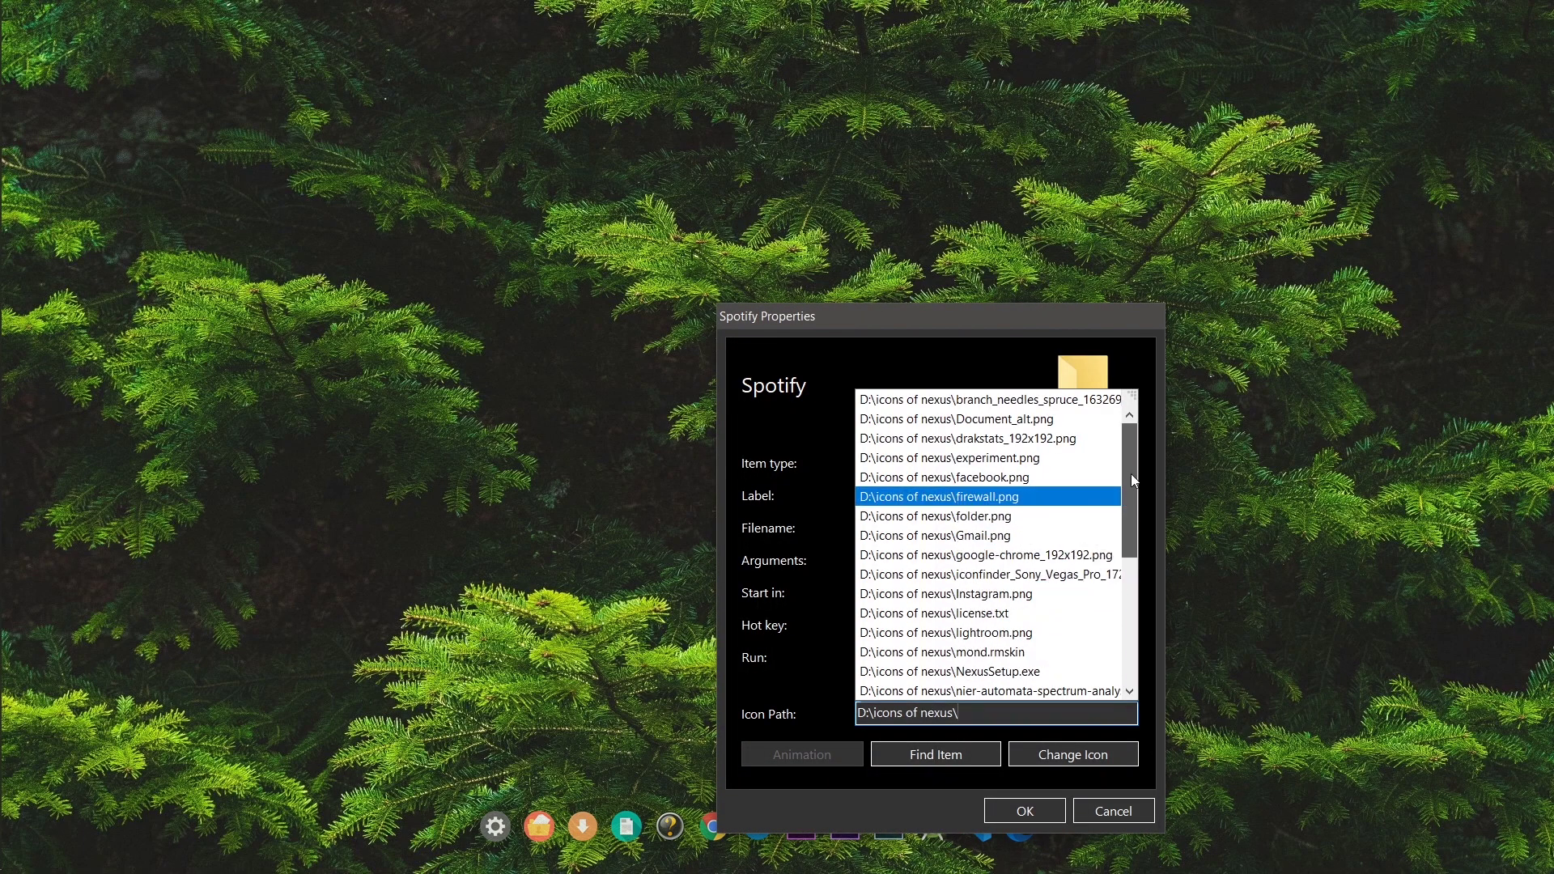
scroll(1094, 547, down, 5)
click(1010, 618)
click(1020, 815)
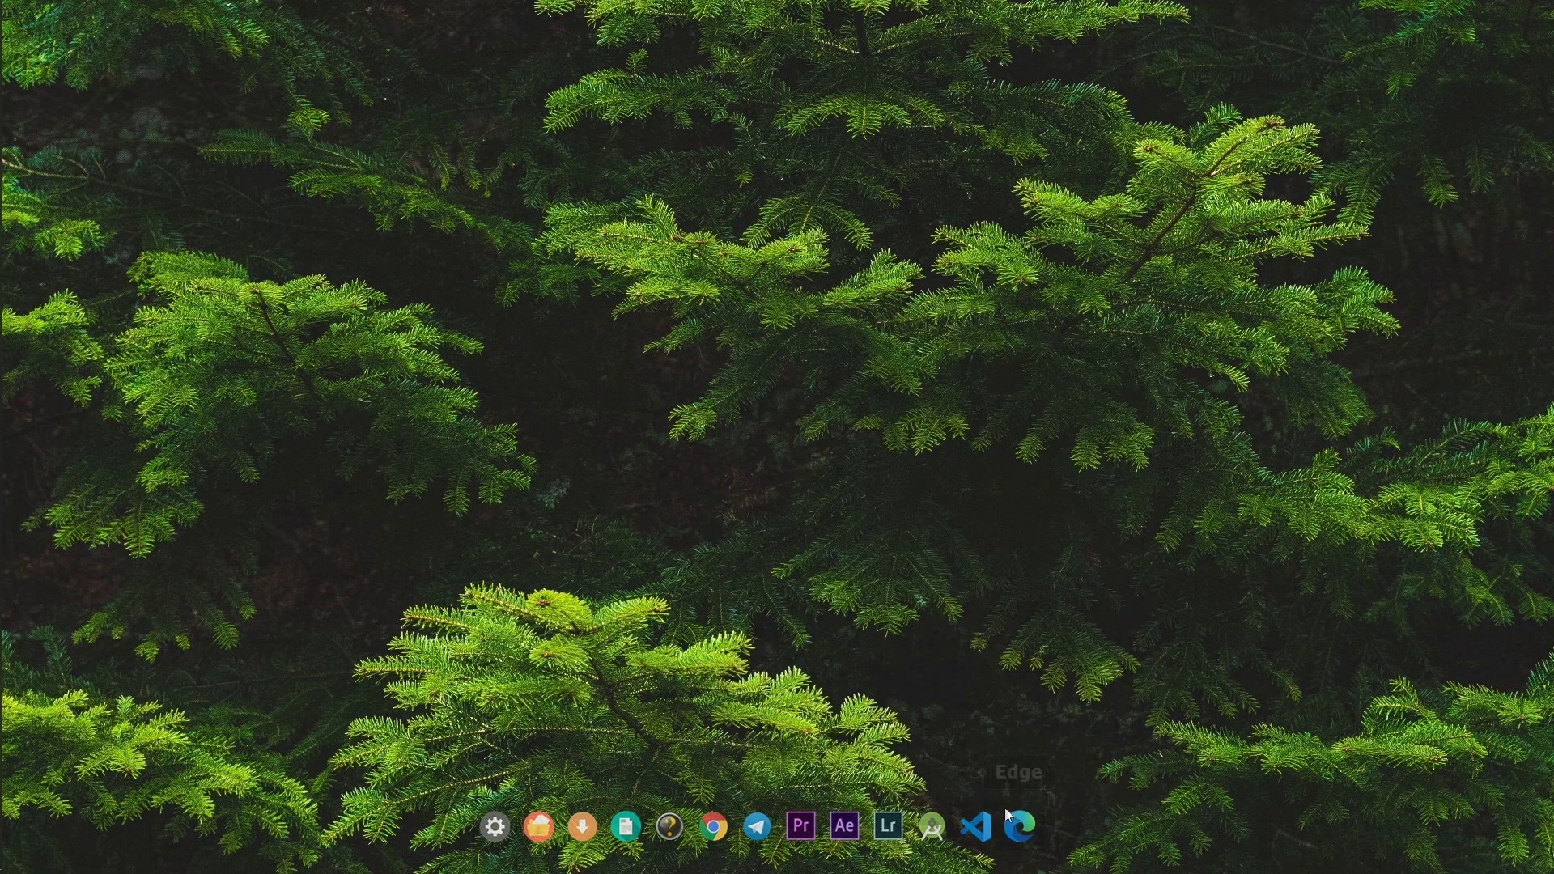
- Give the Premiere Pro dock item the round Premiere icon from the folder
right_click(799, 826)
click(857, 678)
text(D:\icons of nexus)
text(\)
scroll(1202, 516, down, 3)
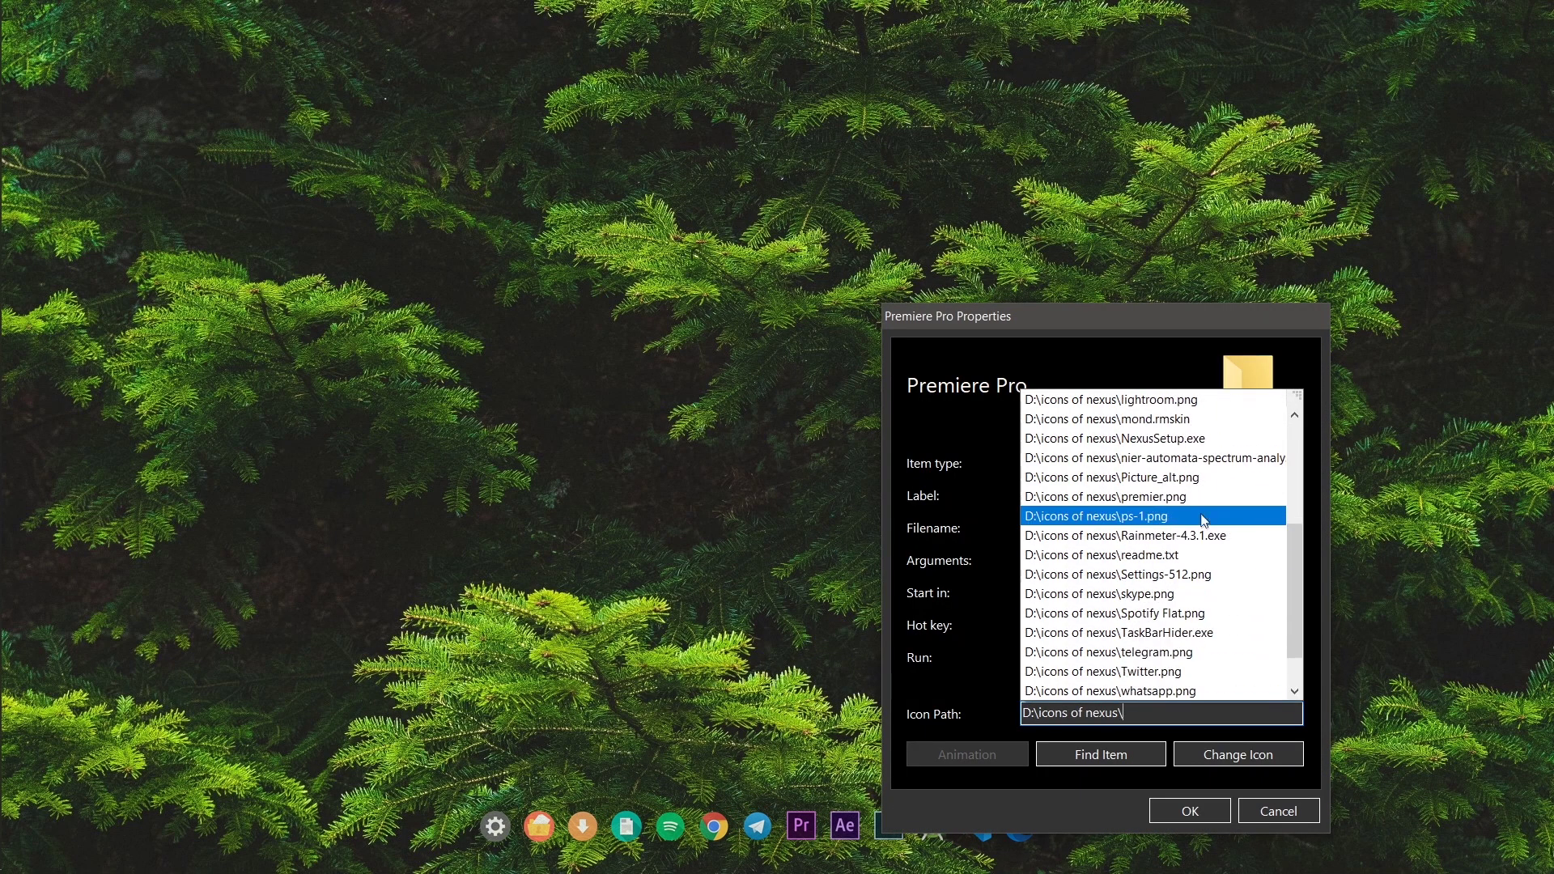
click(1201, 514)
click(1190, 811)
- Give the Lightroom dock item the round flat lightroom.png icon
right_click(874, 827)
click(899, 681)
right_click(874, 827)
click(902, 681)
click(1100, 712)
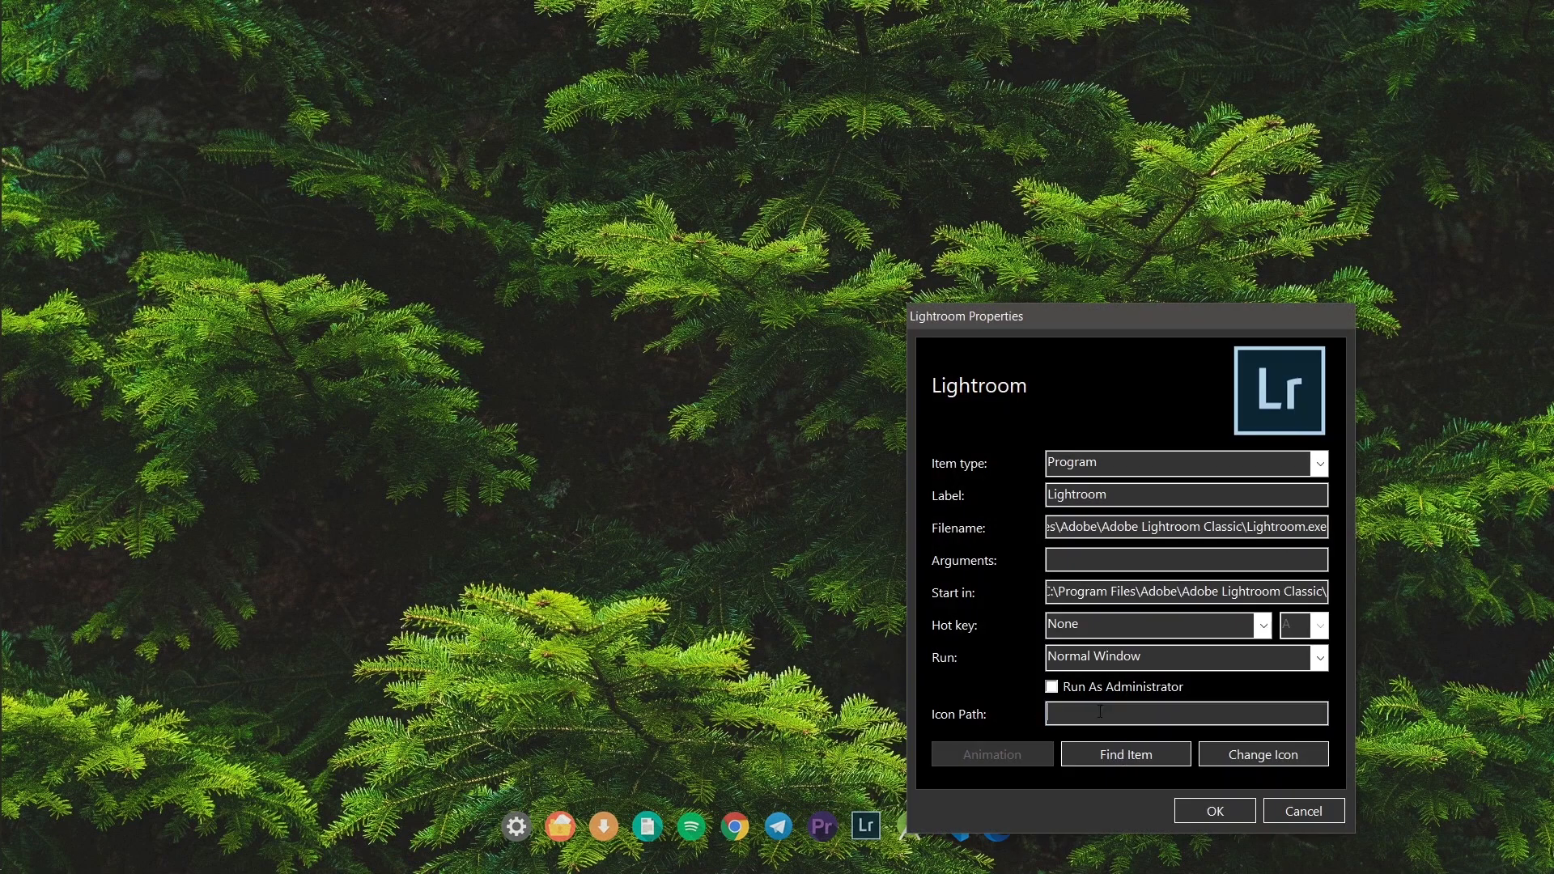
text(D:\icons of nexus)
text(\)
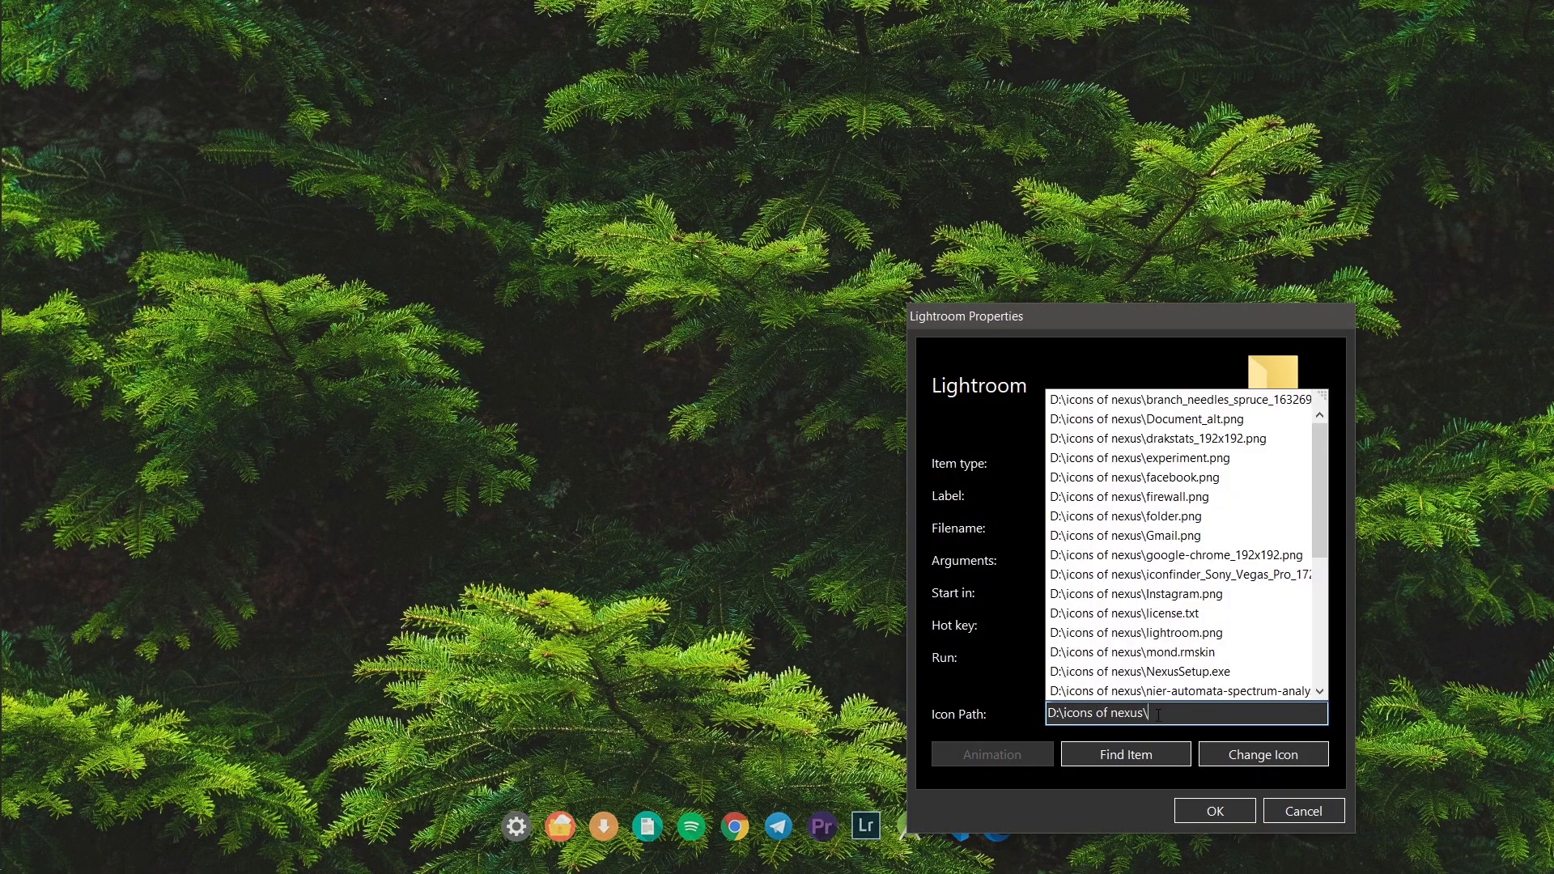
click(1176, 632)
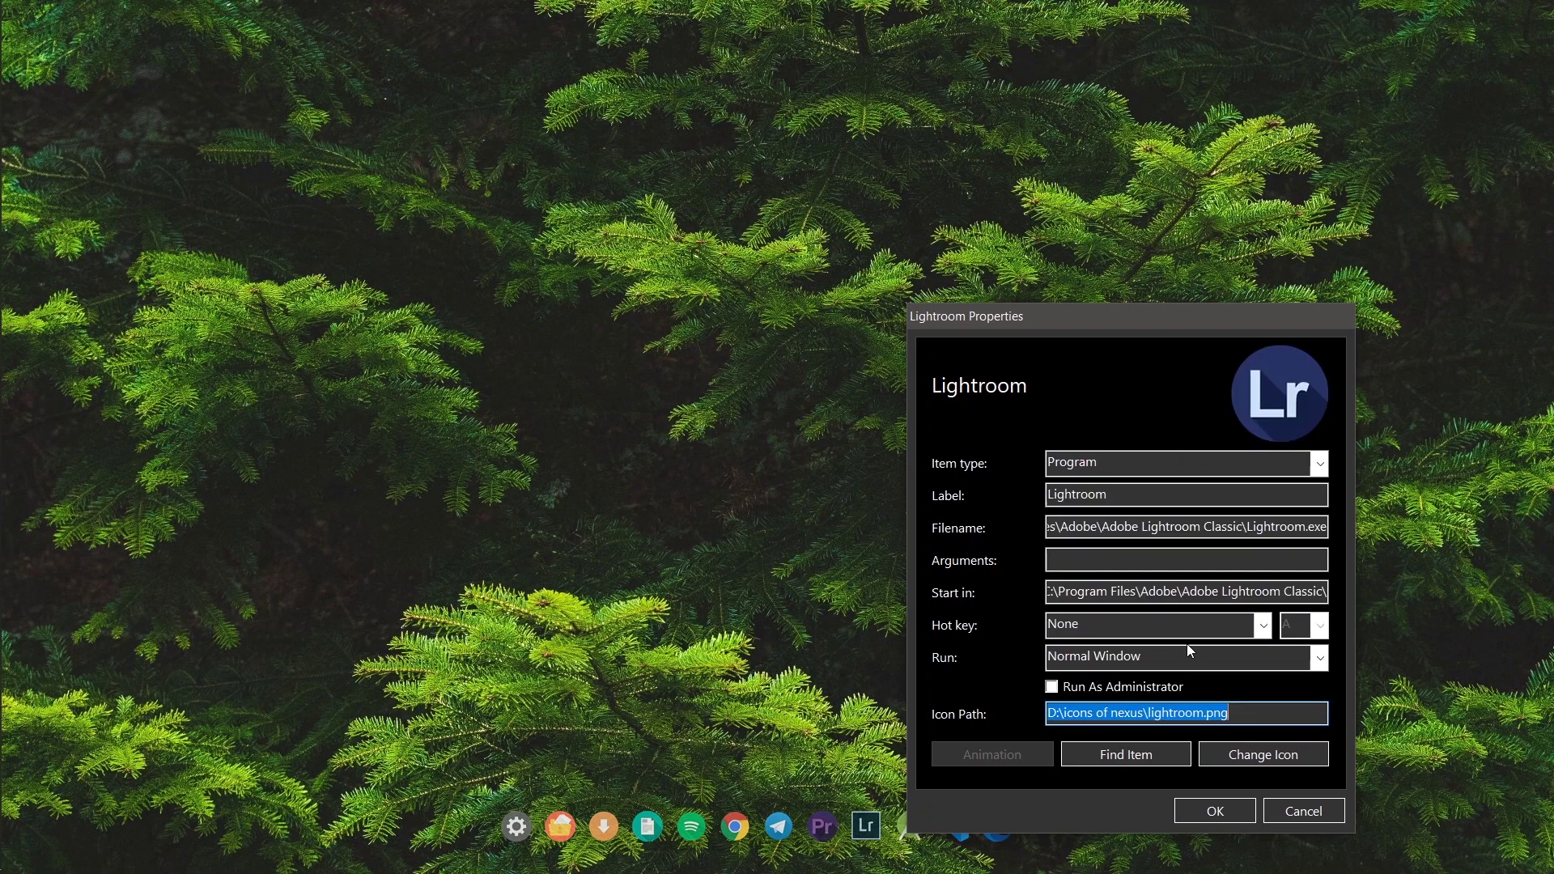
click(1216, 811)
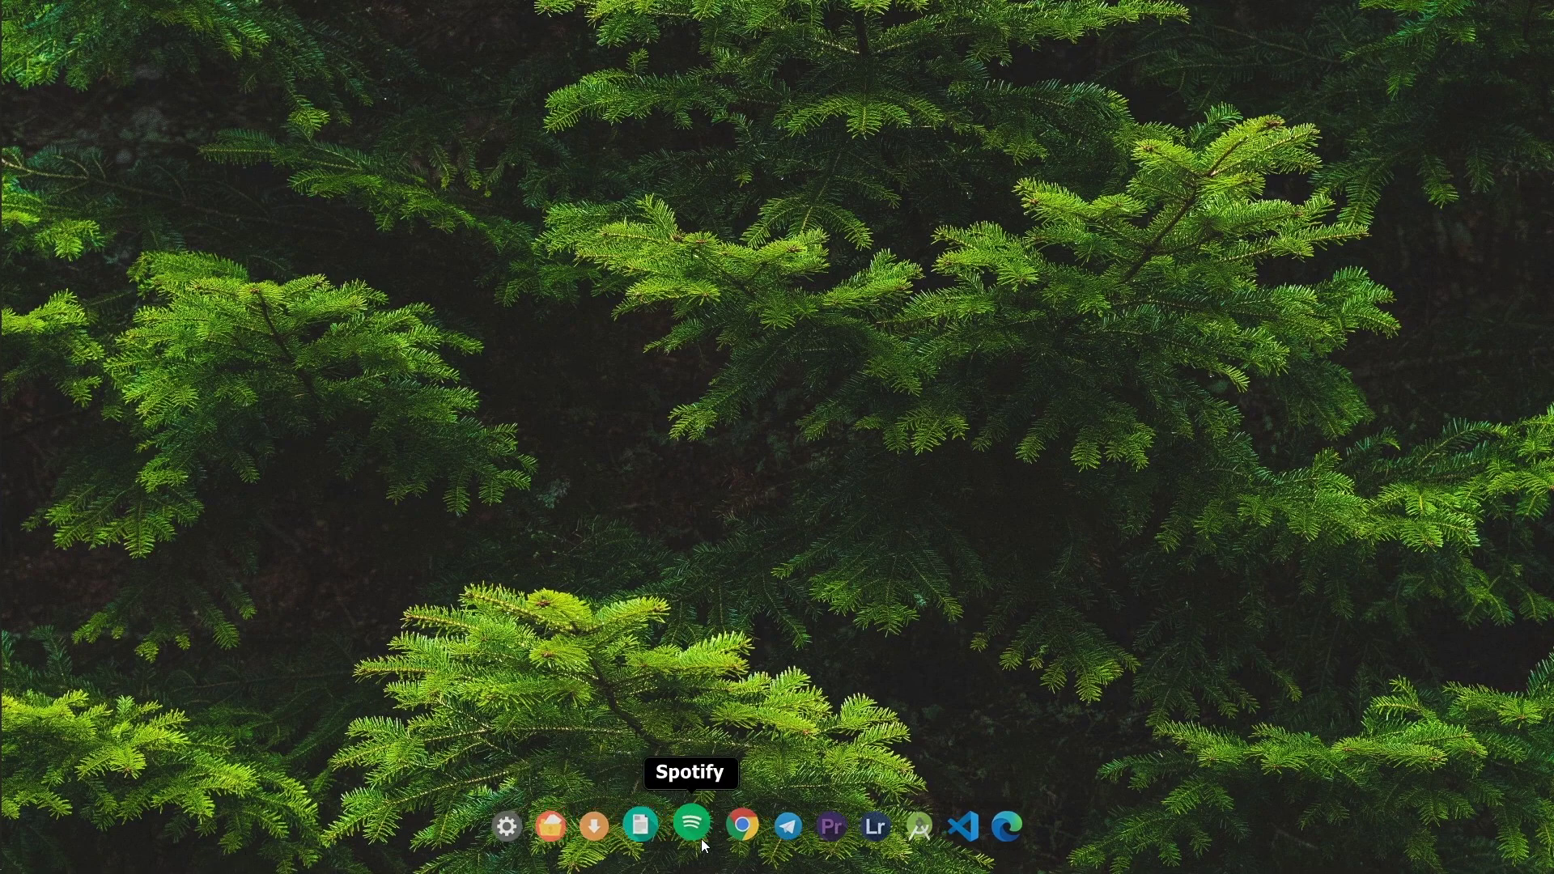
- Refresh the desktop and launch Rainmeter-4.3.1.exe from the icons of nexus folder
right_click(855, 419)
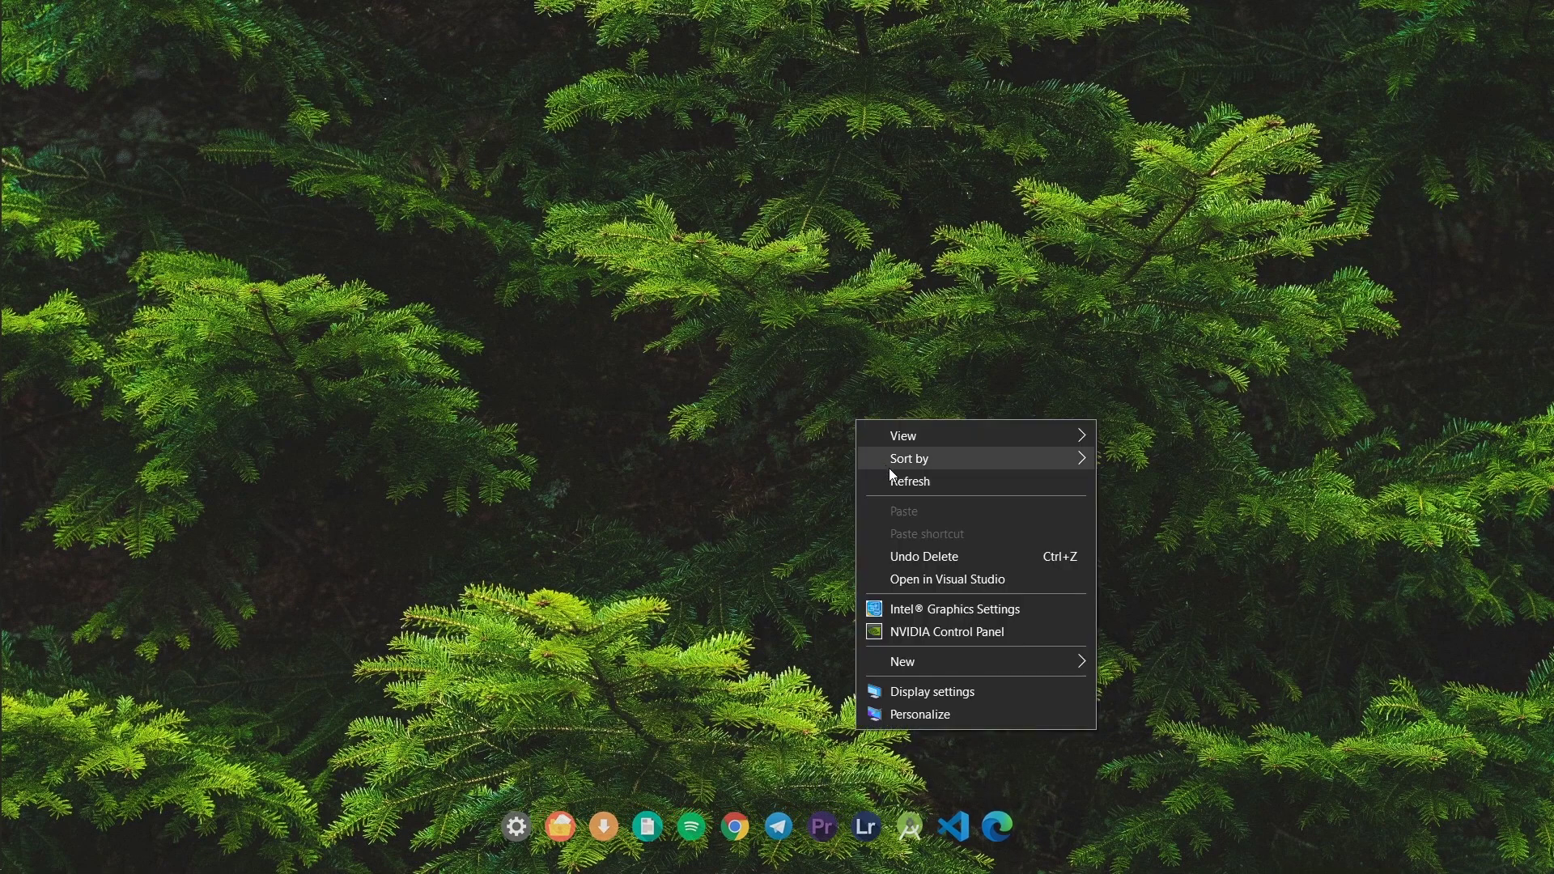
click(910, 479)
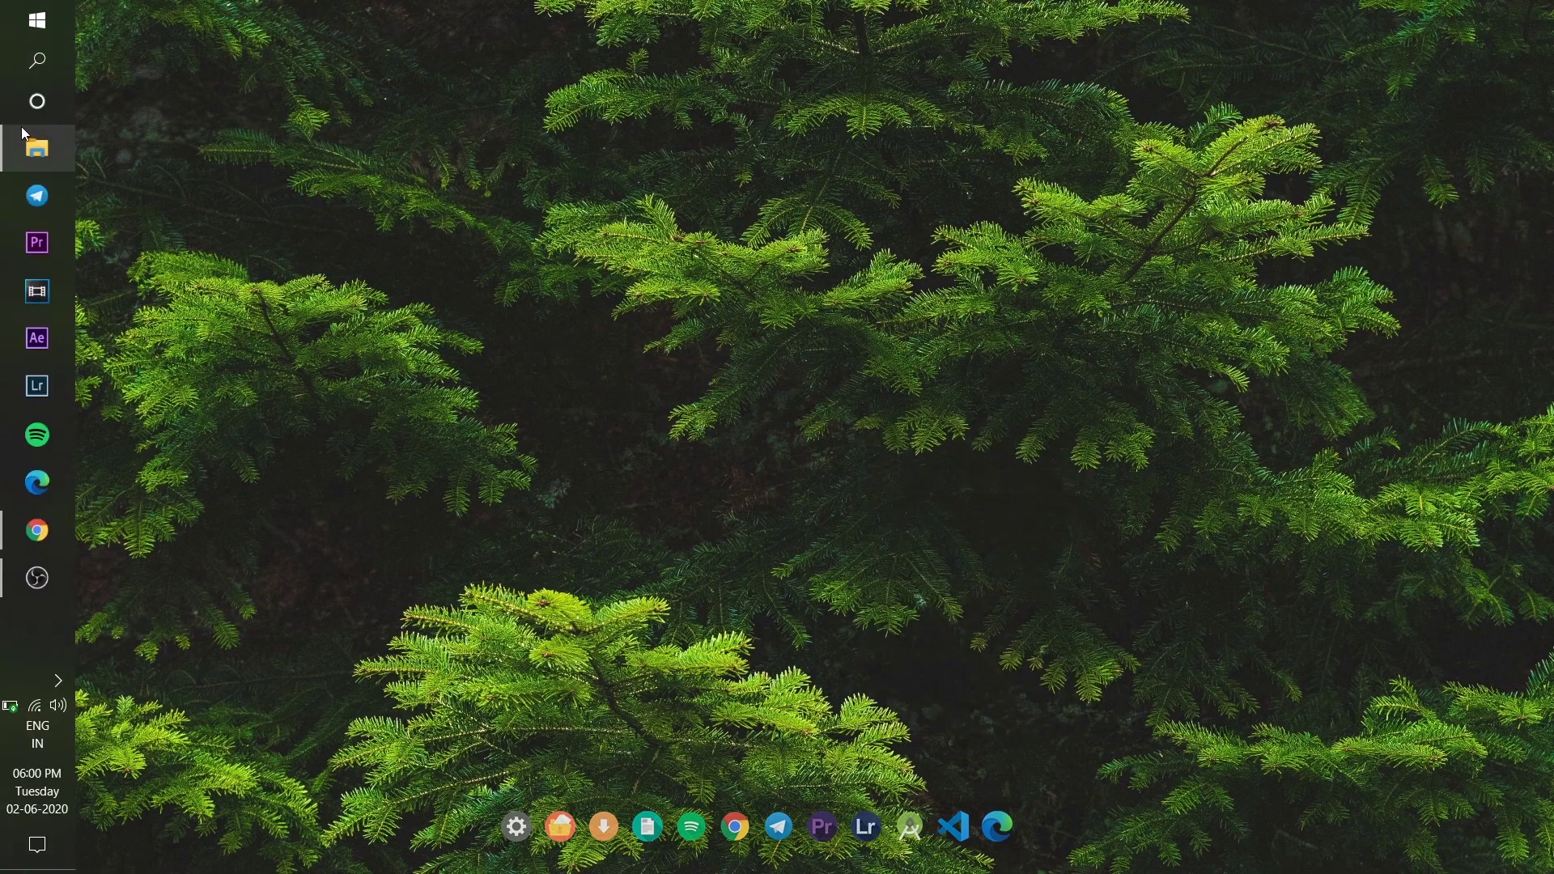
click(37, 145)
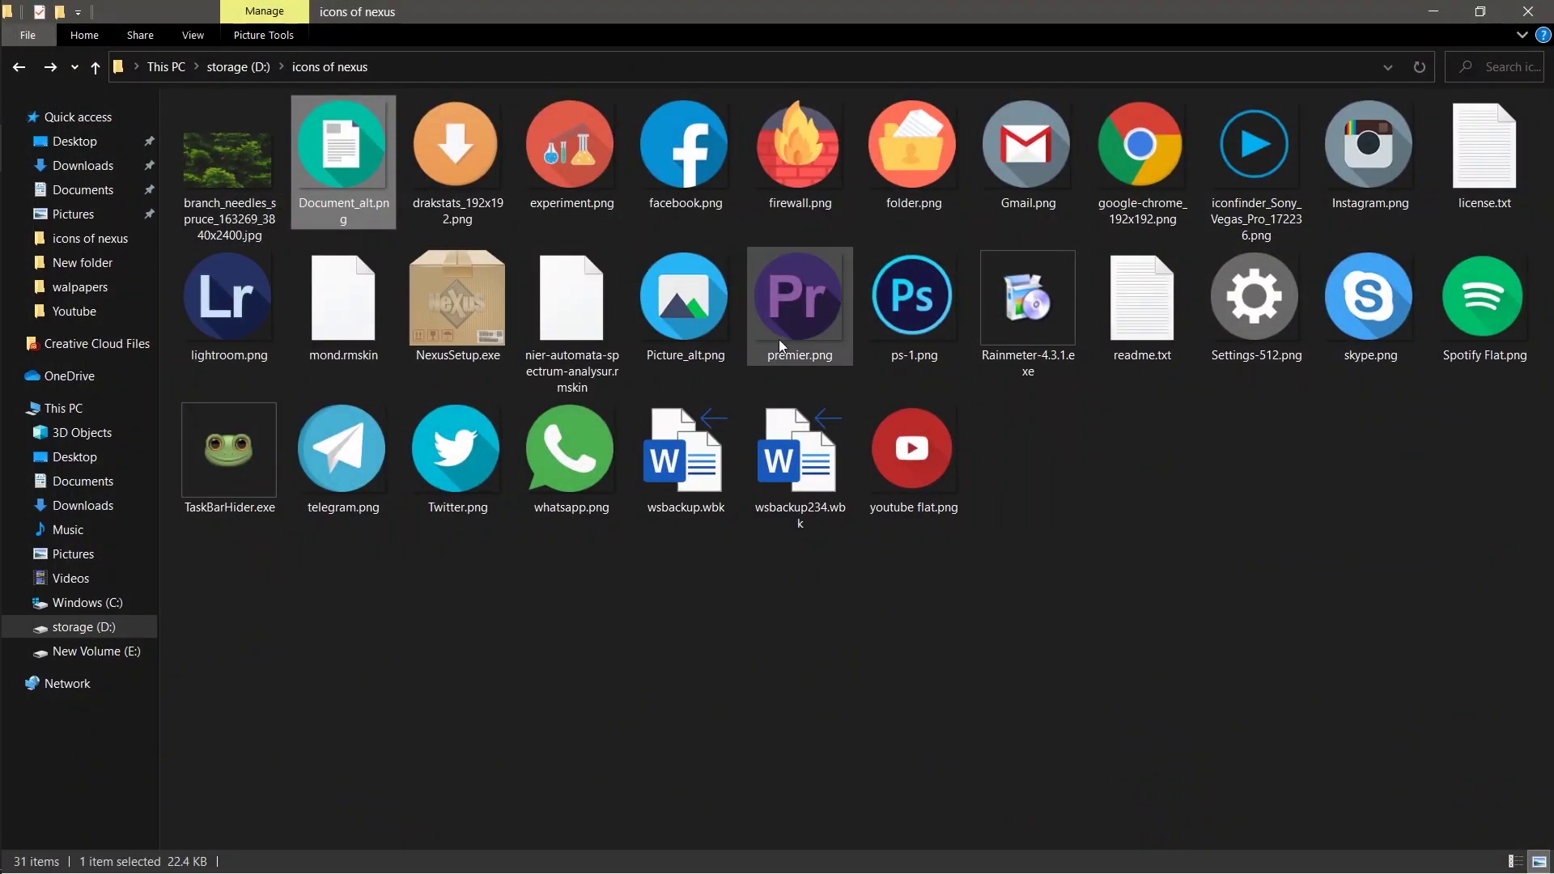
double_click(1037, 324)
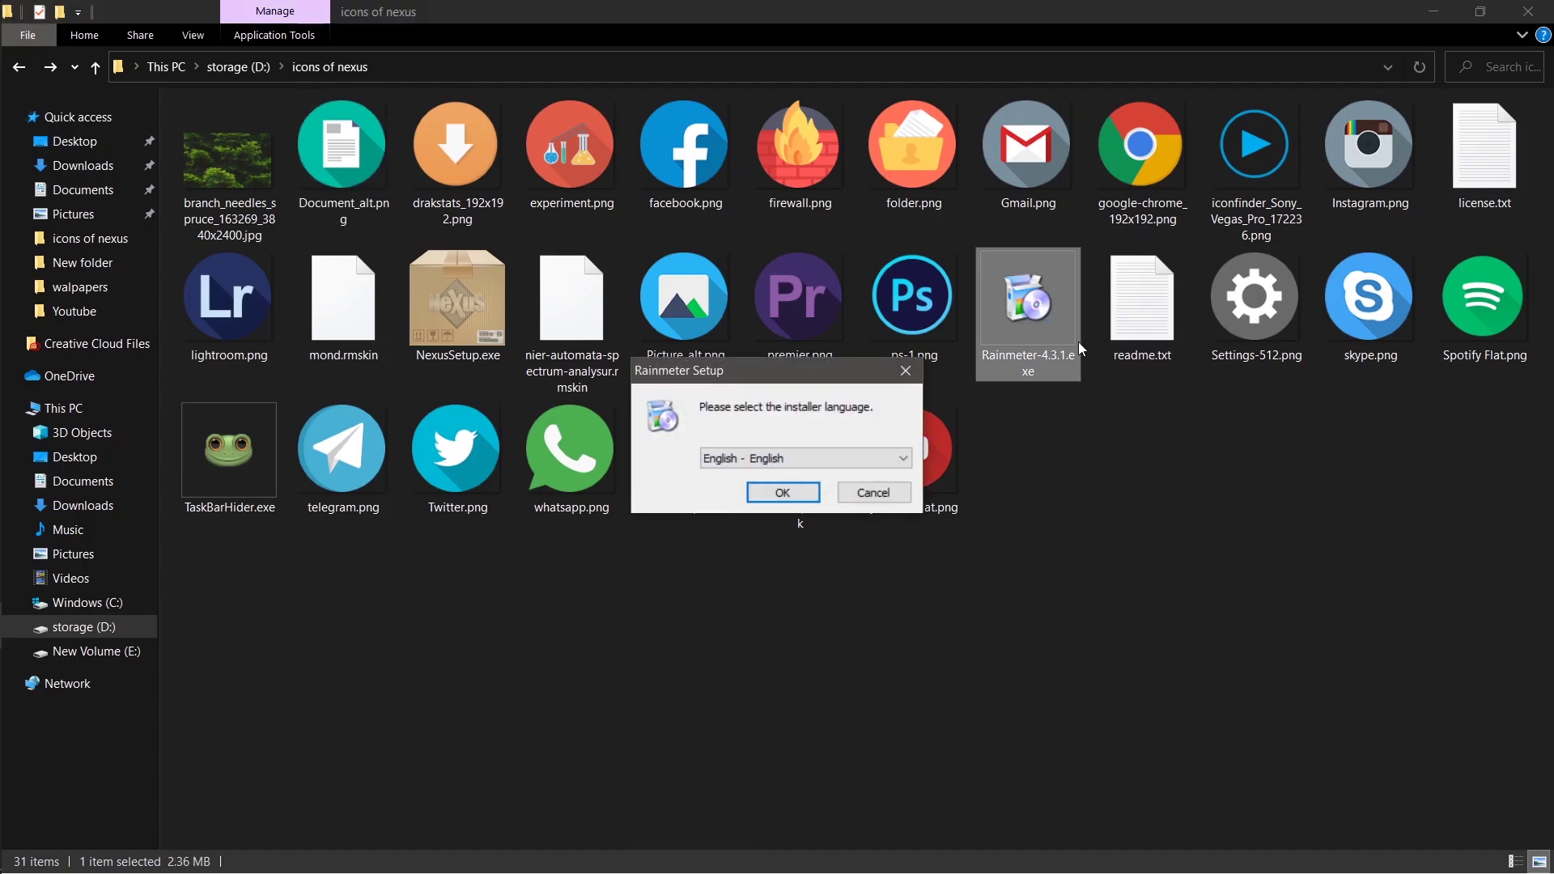
- Install Rainmeter in English with standard default options, launch it and hide the folder window
click(774, 495)
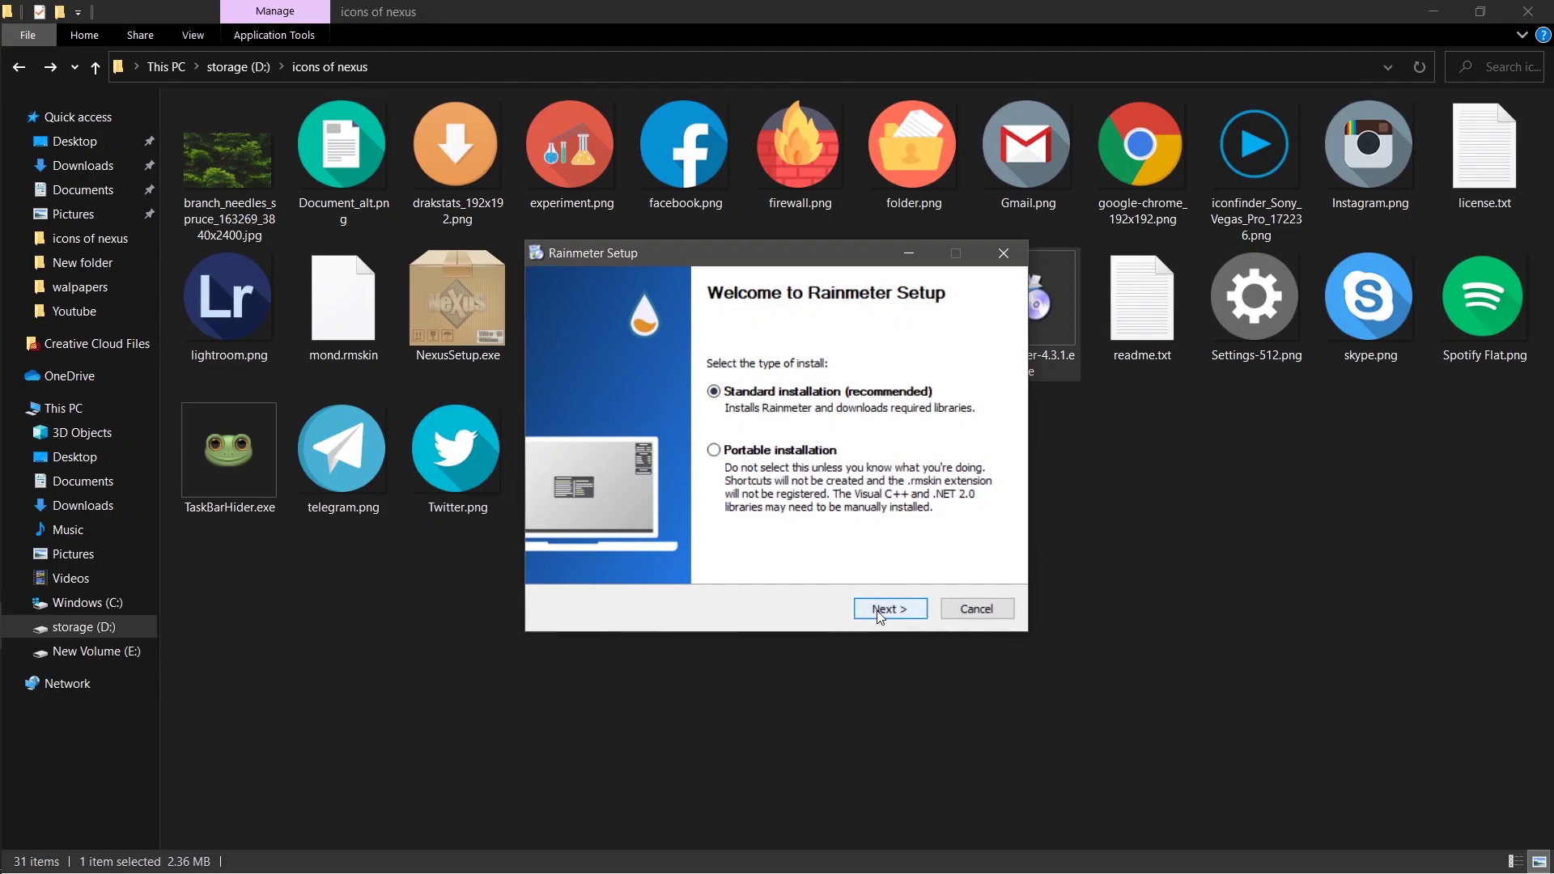
click(877, 610)
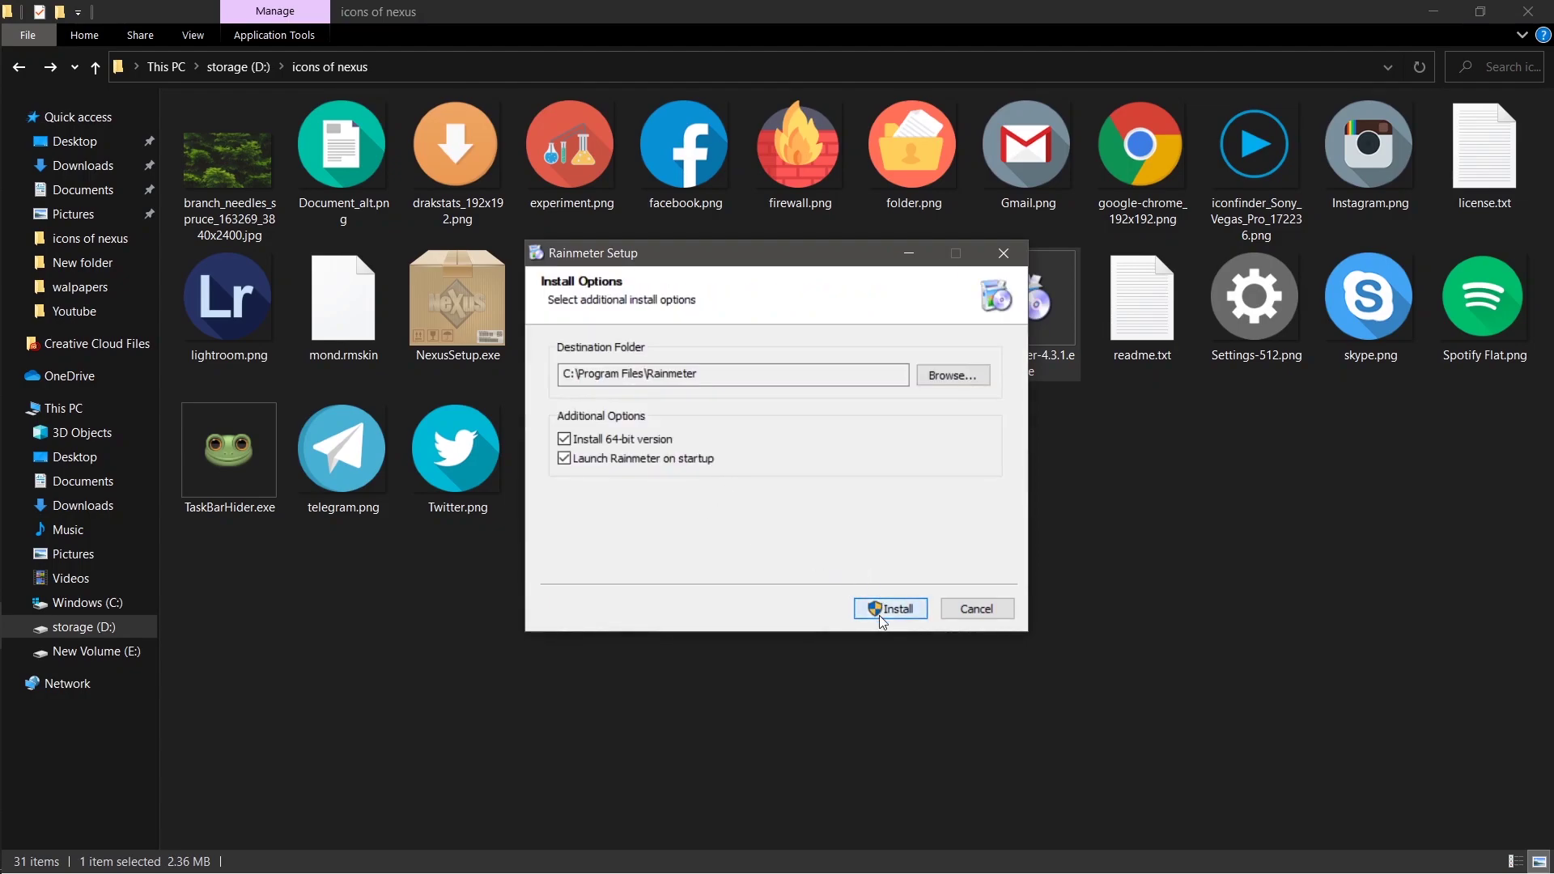
click(876, 609)
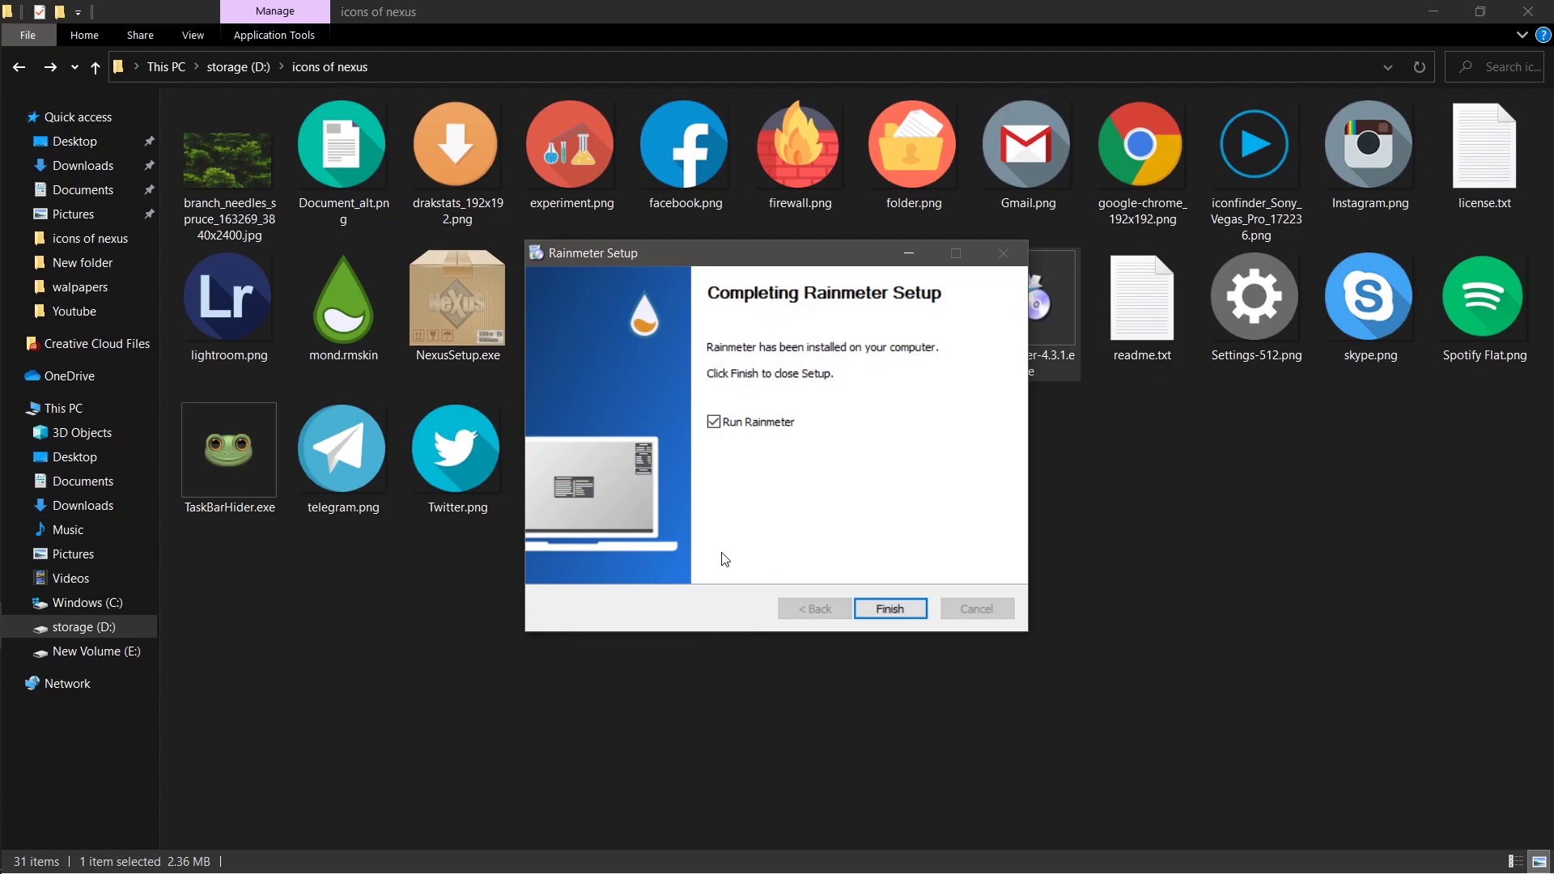
click(879, 608)
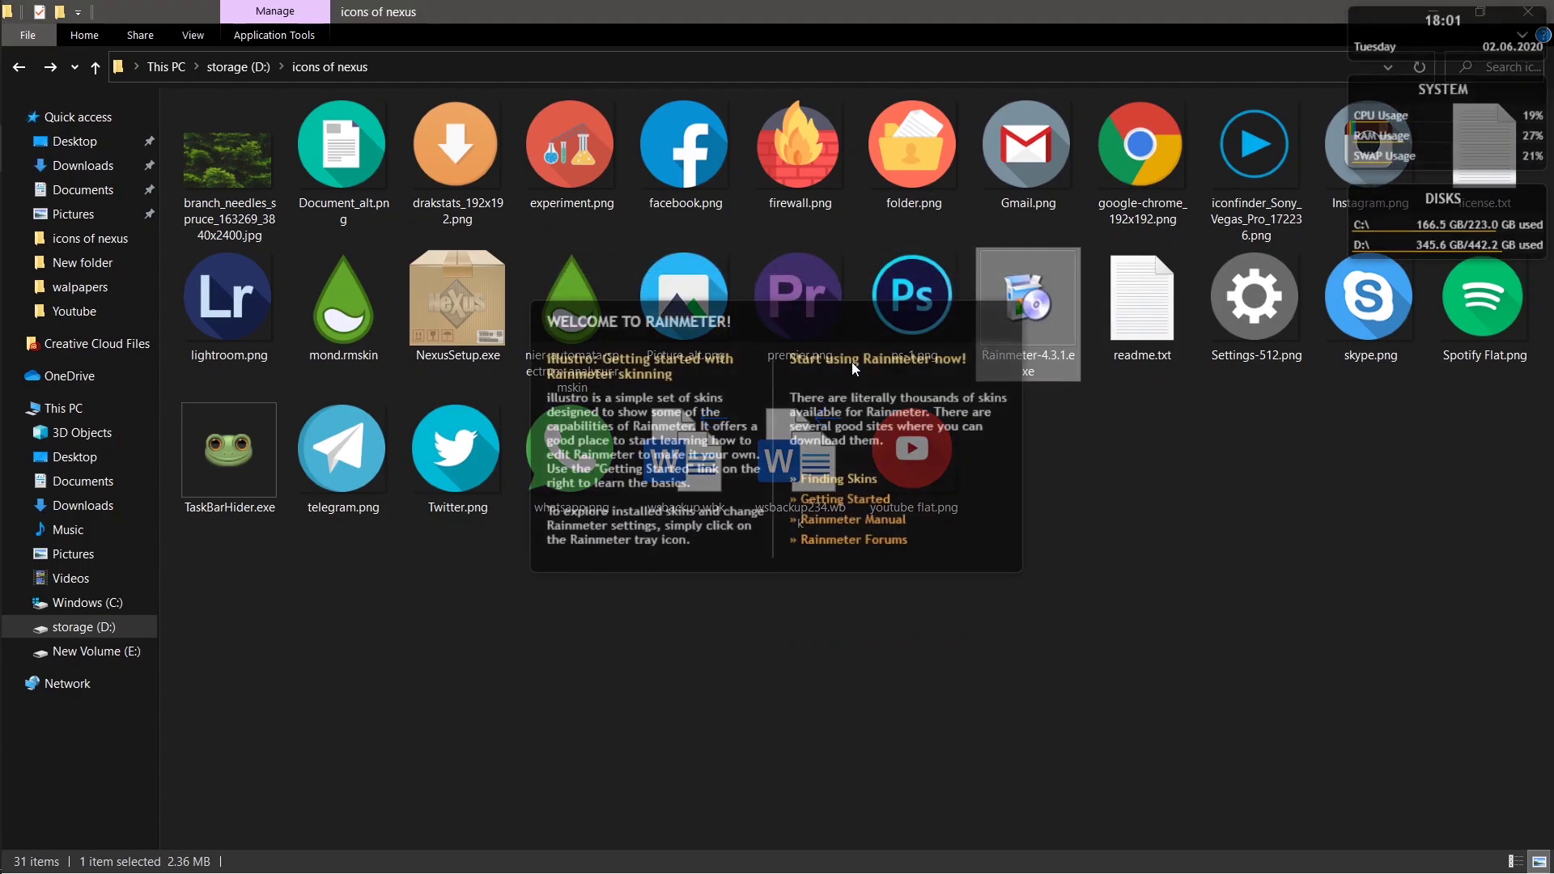
double_click(1276, 8)
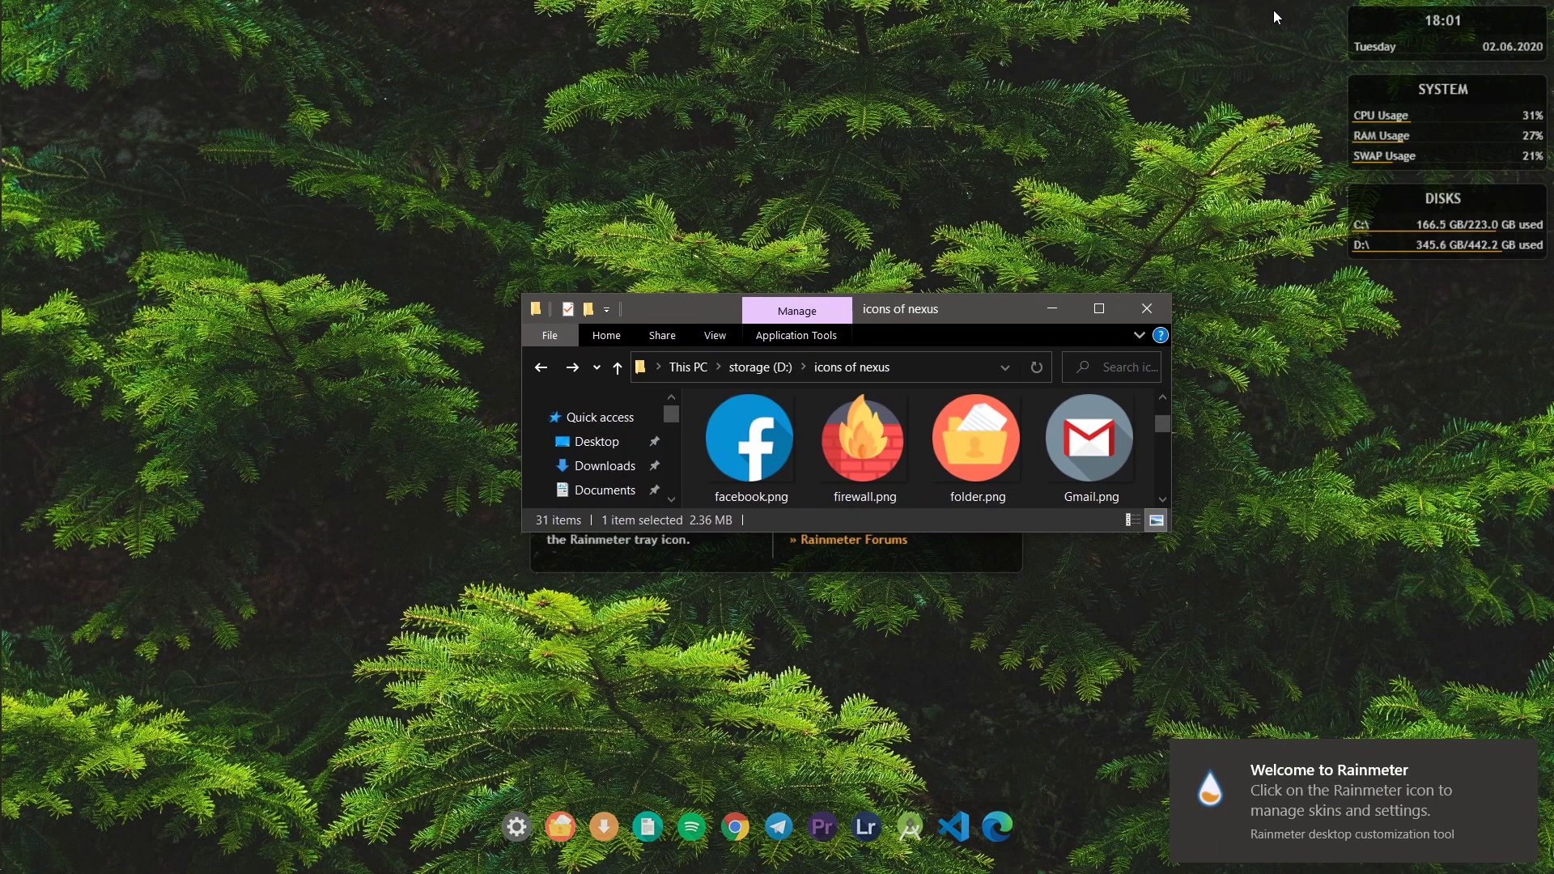
click(1049, 309)
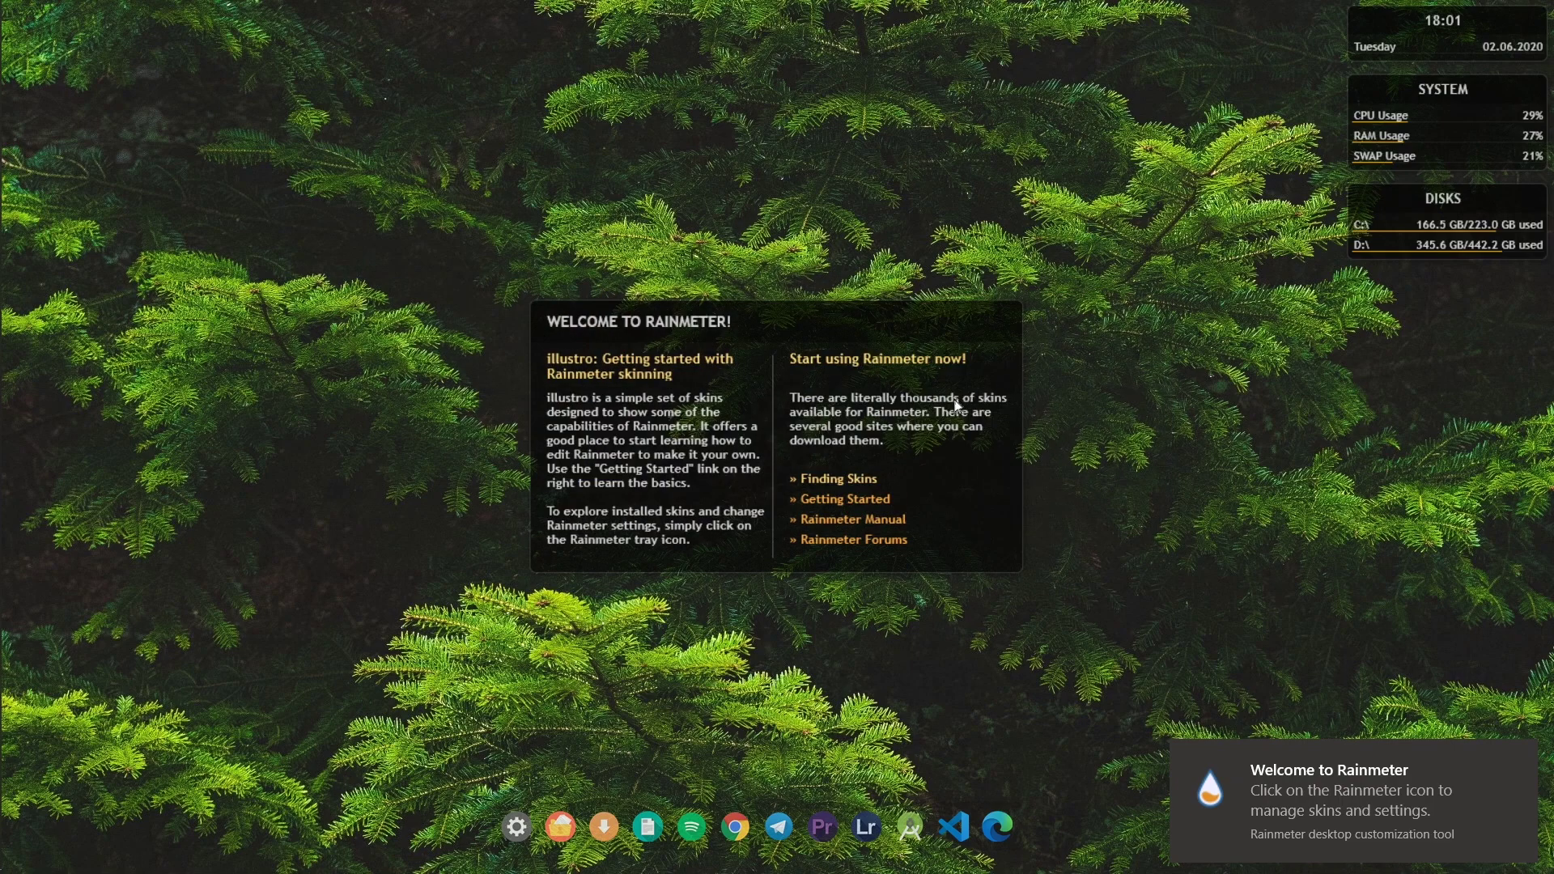
right_click(839, 306)
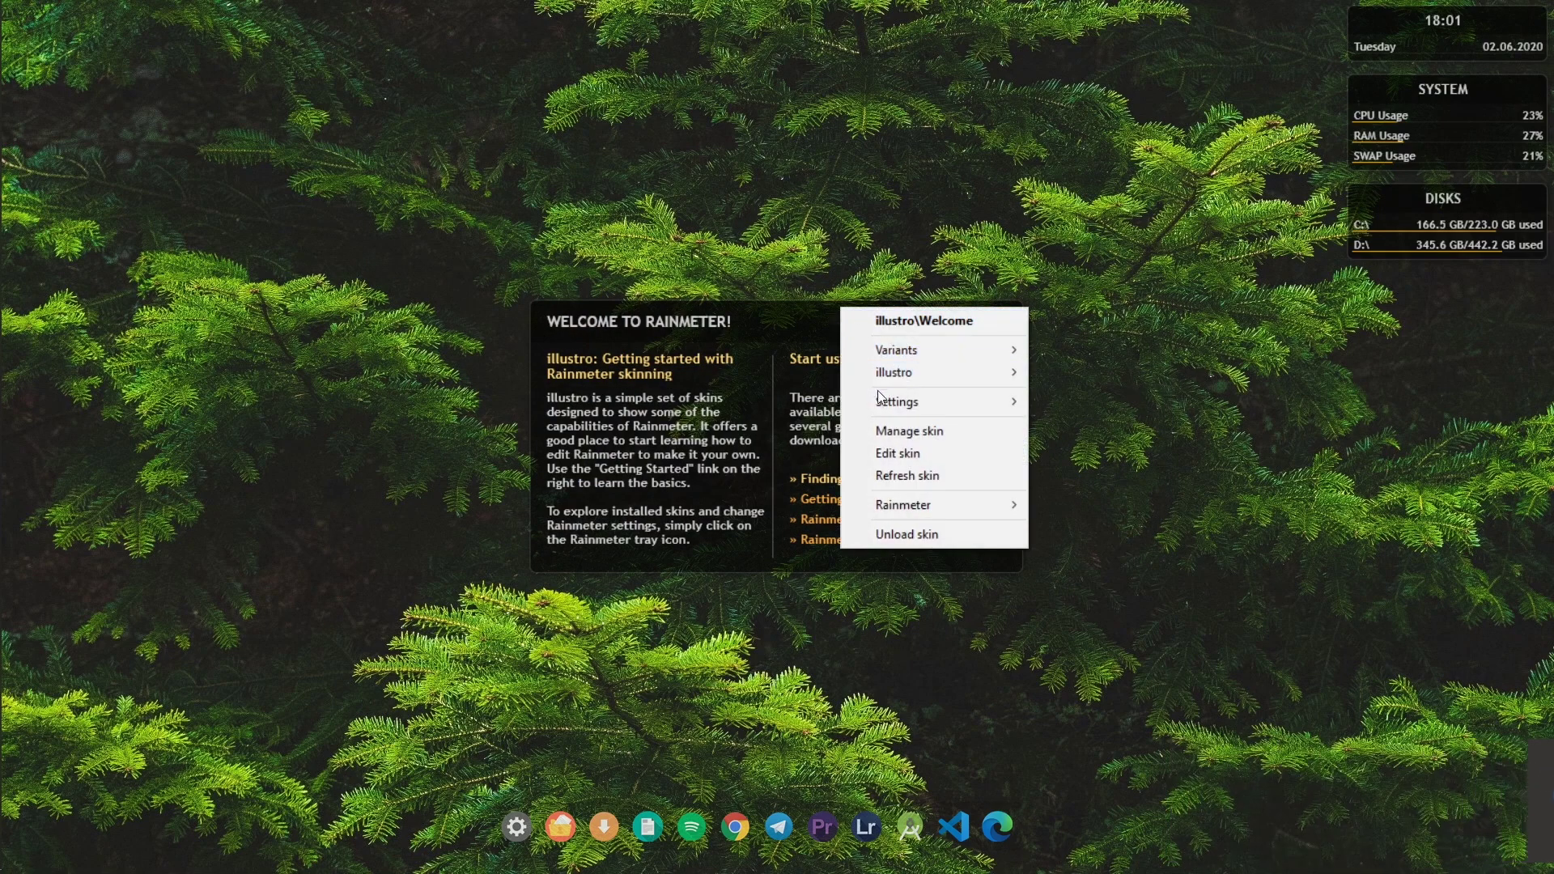
- Unload the illustro Welcome, clock, System and Disks skins from the desktop
click(917, 537)
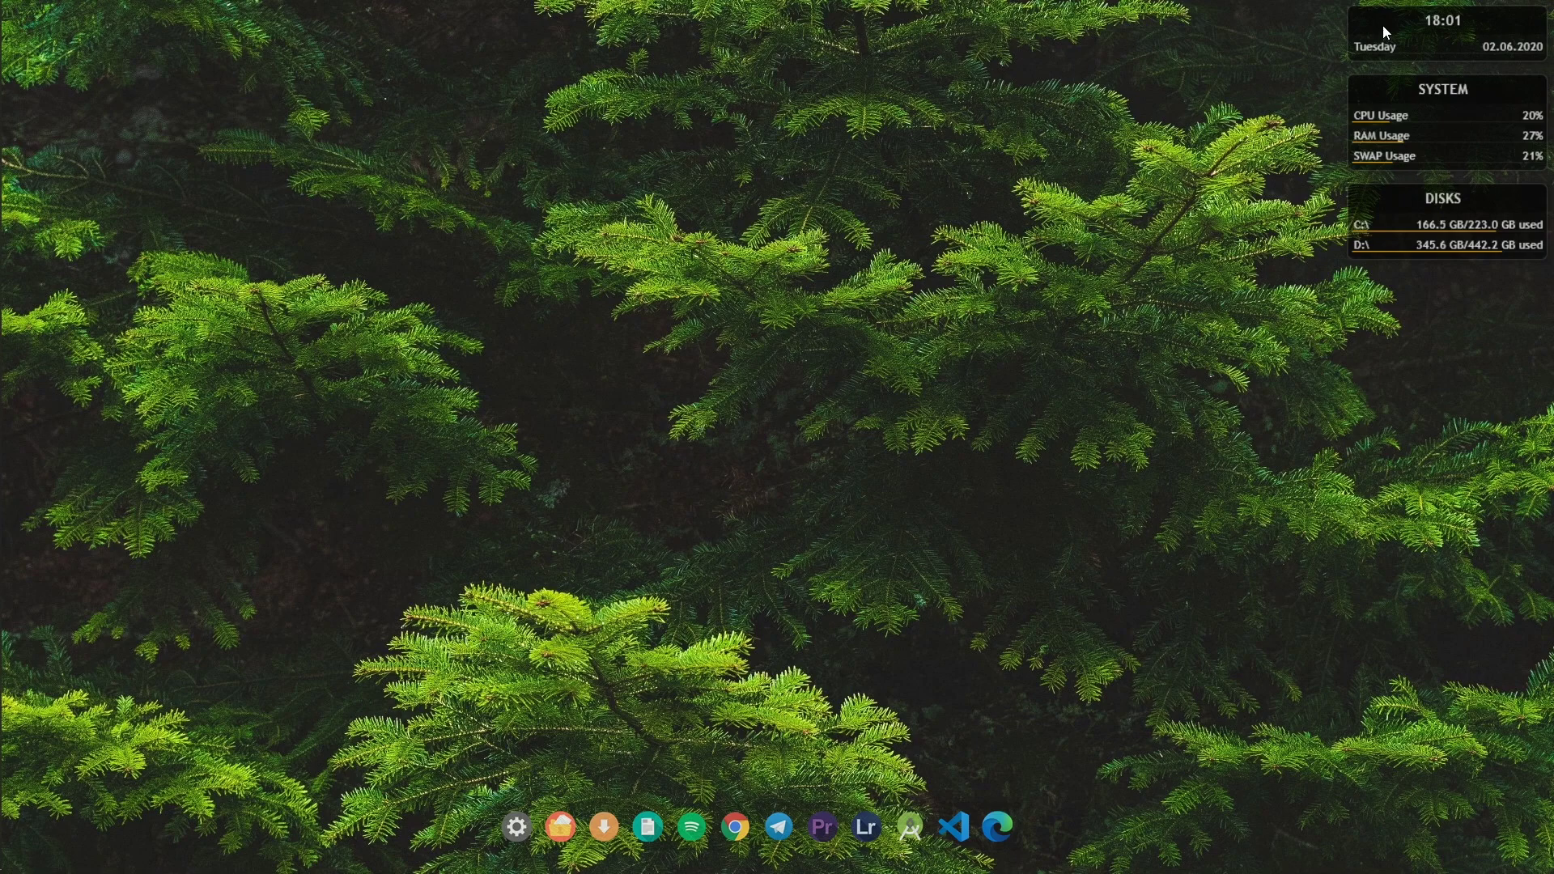
right_click(1412, 27)
click(1431, 252)
right_click(1391, 100)
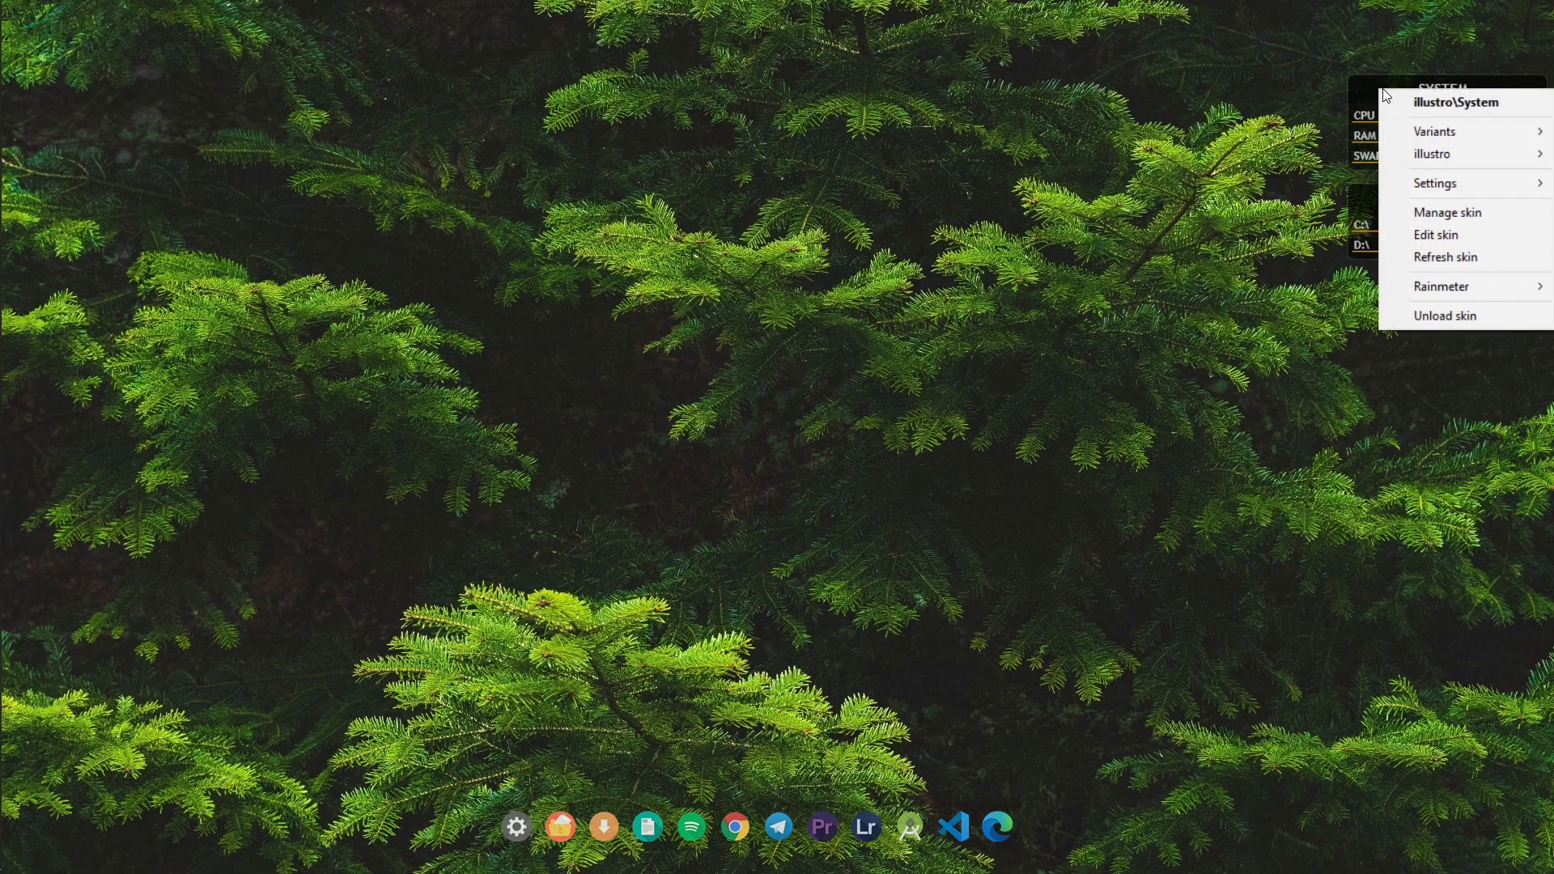
click(1412, 314)
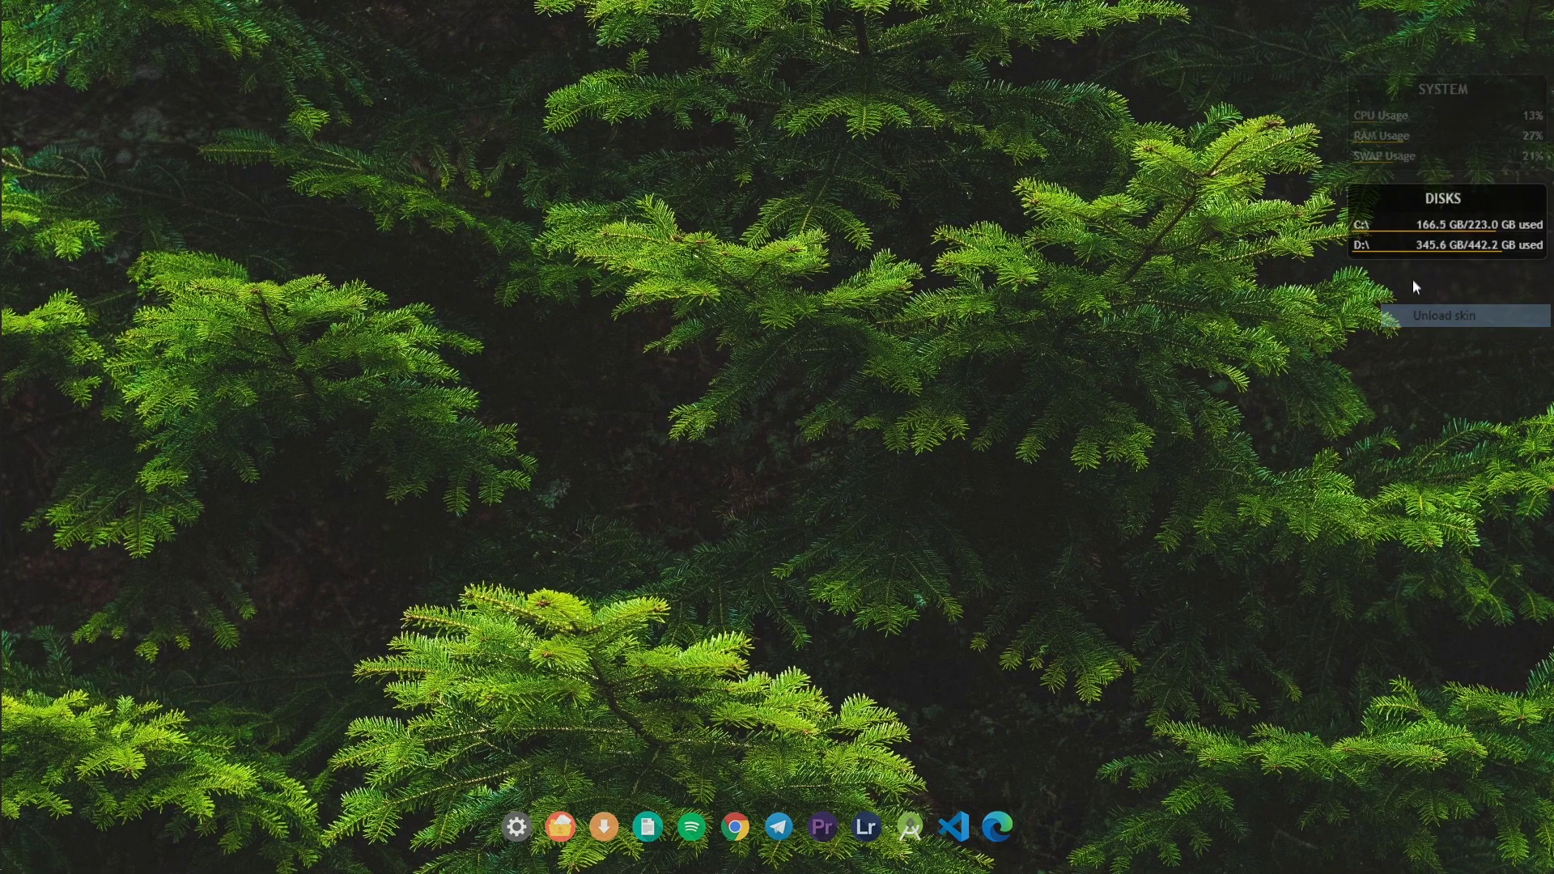
right_click(1378, 192)
click(1414, 422)
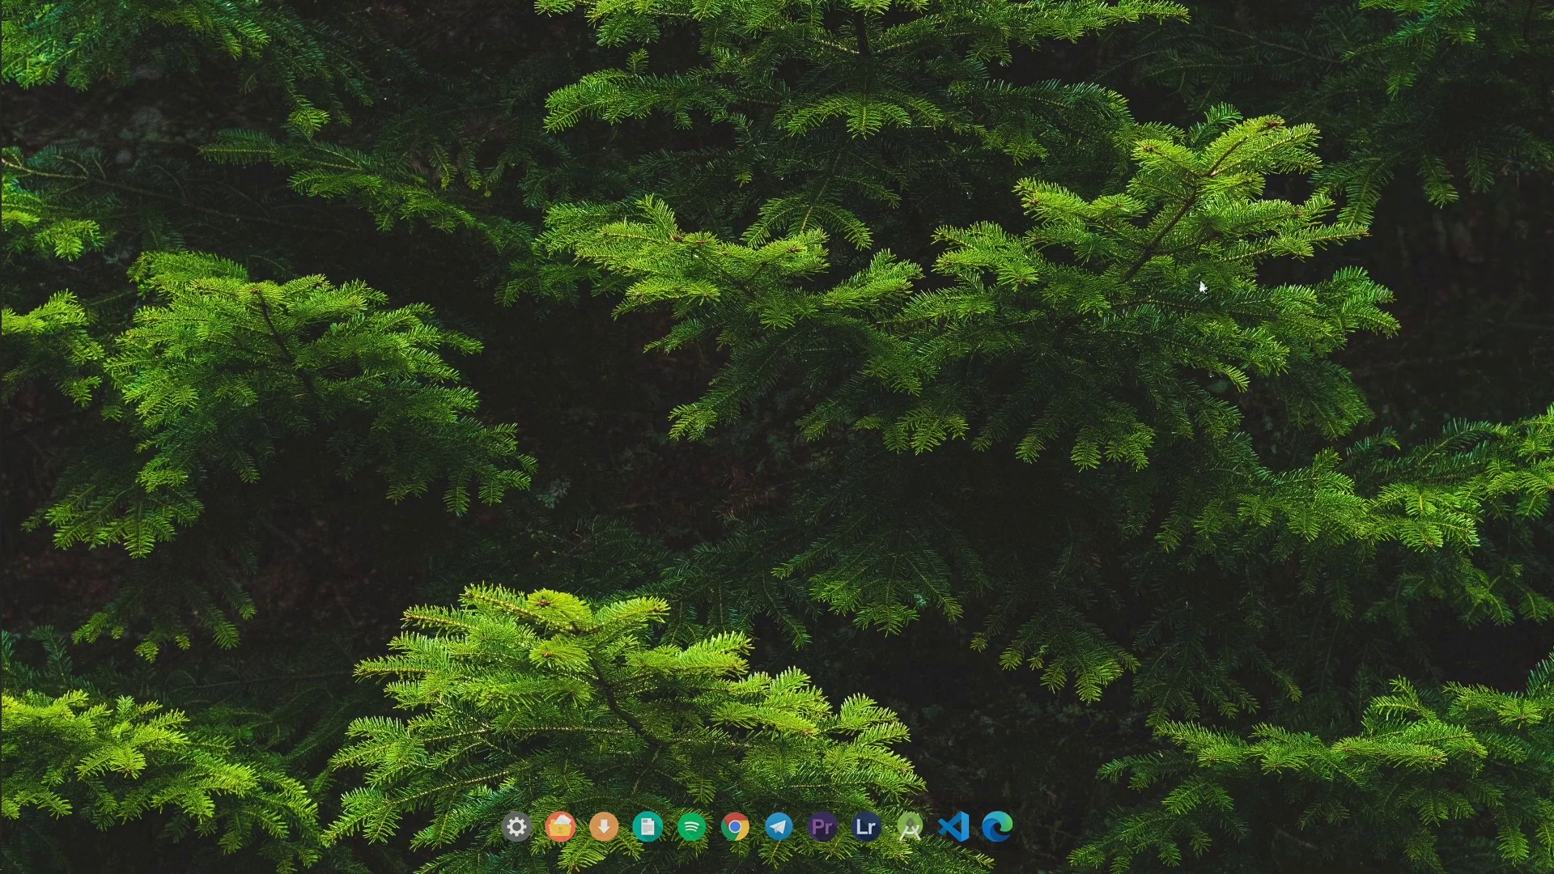
- Install the Mond skin and its layout from mond.rmskin in the icons of nexus folder
click(38, 149)
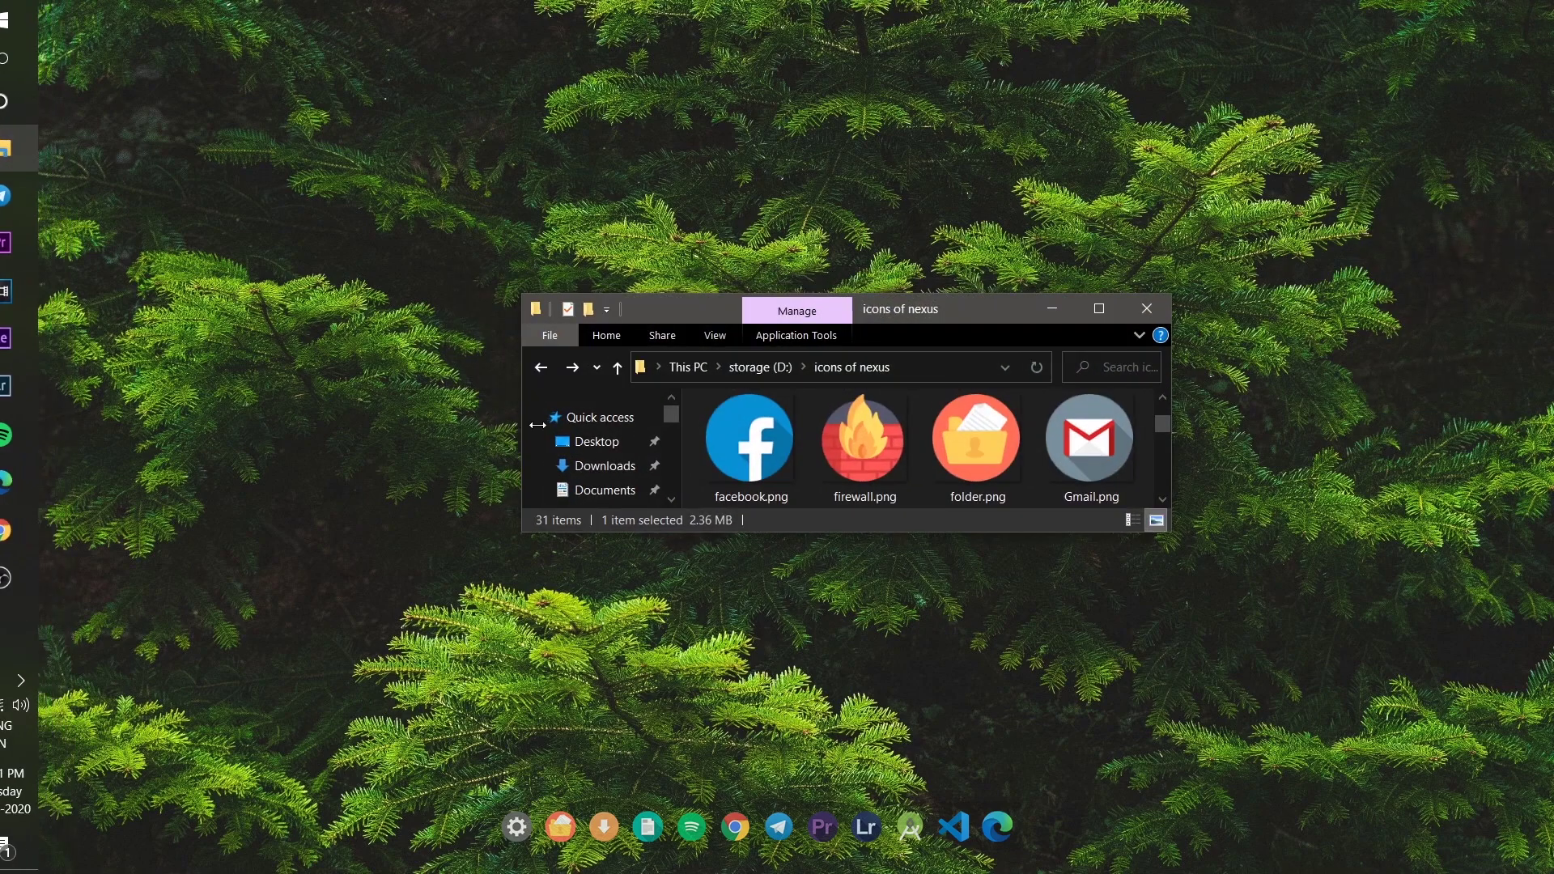
click(1107, 310)
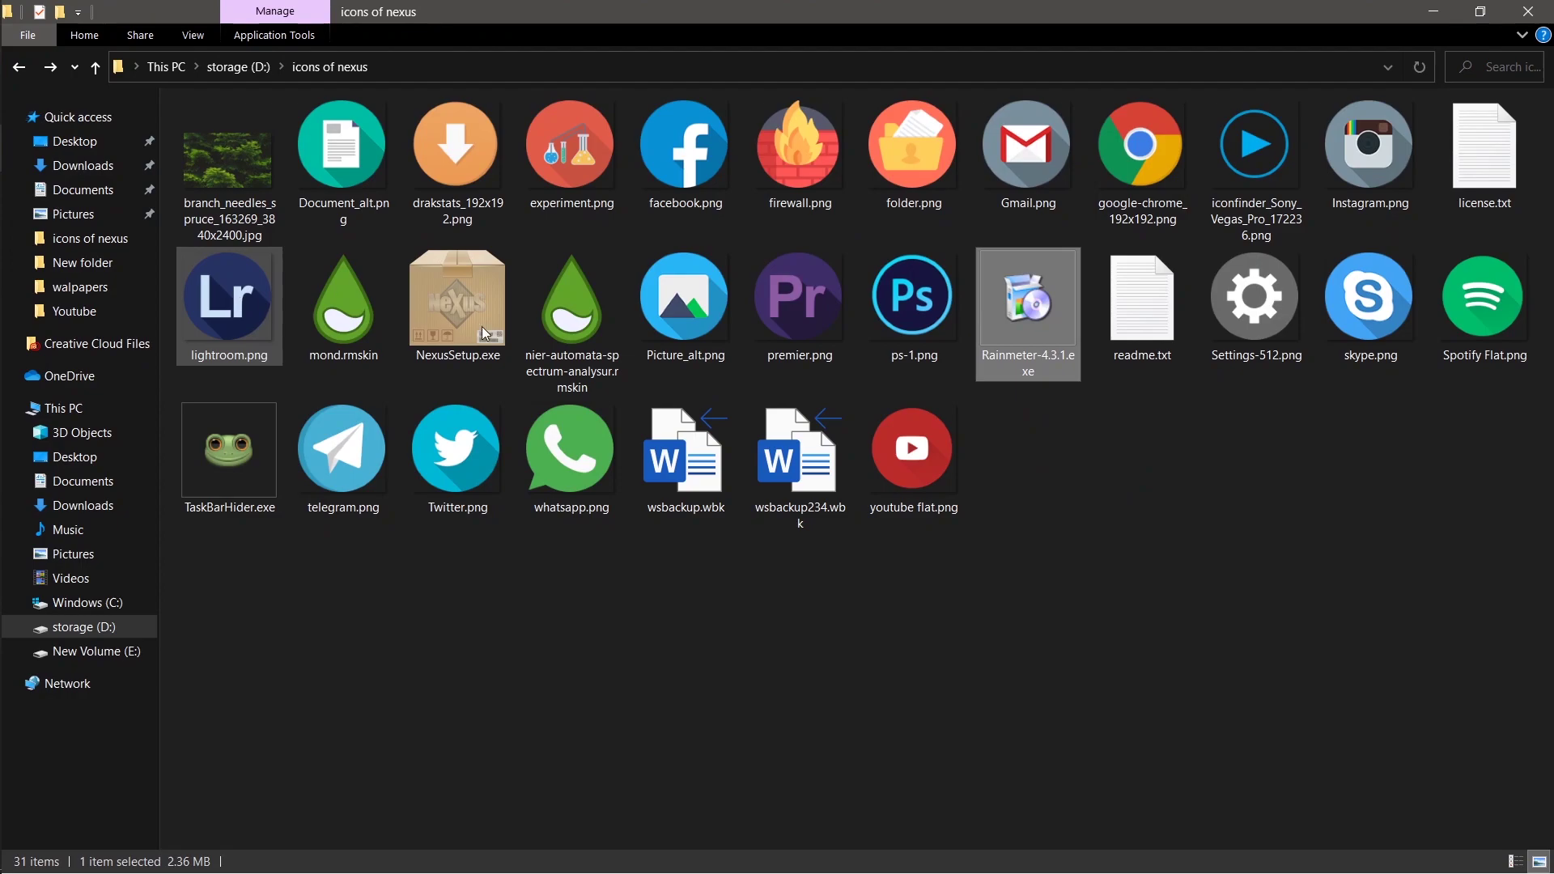
click(335, 326)
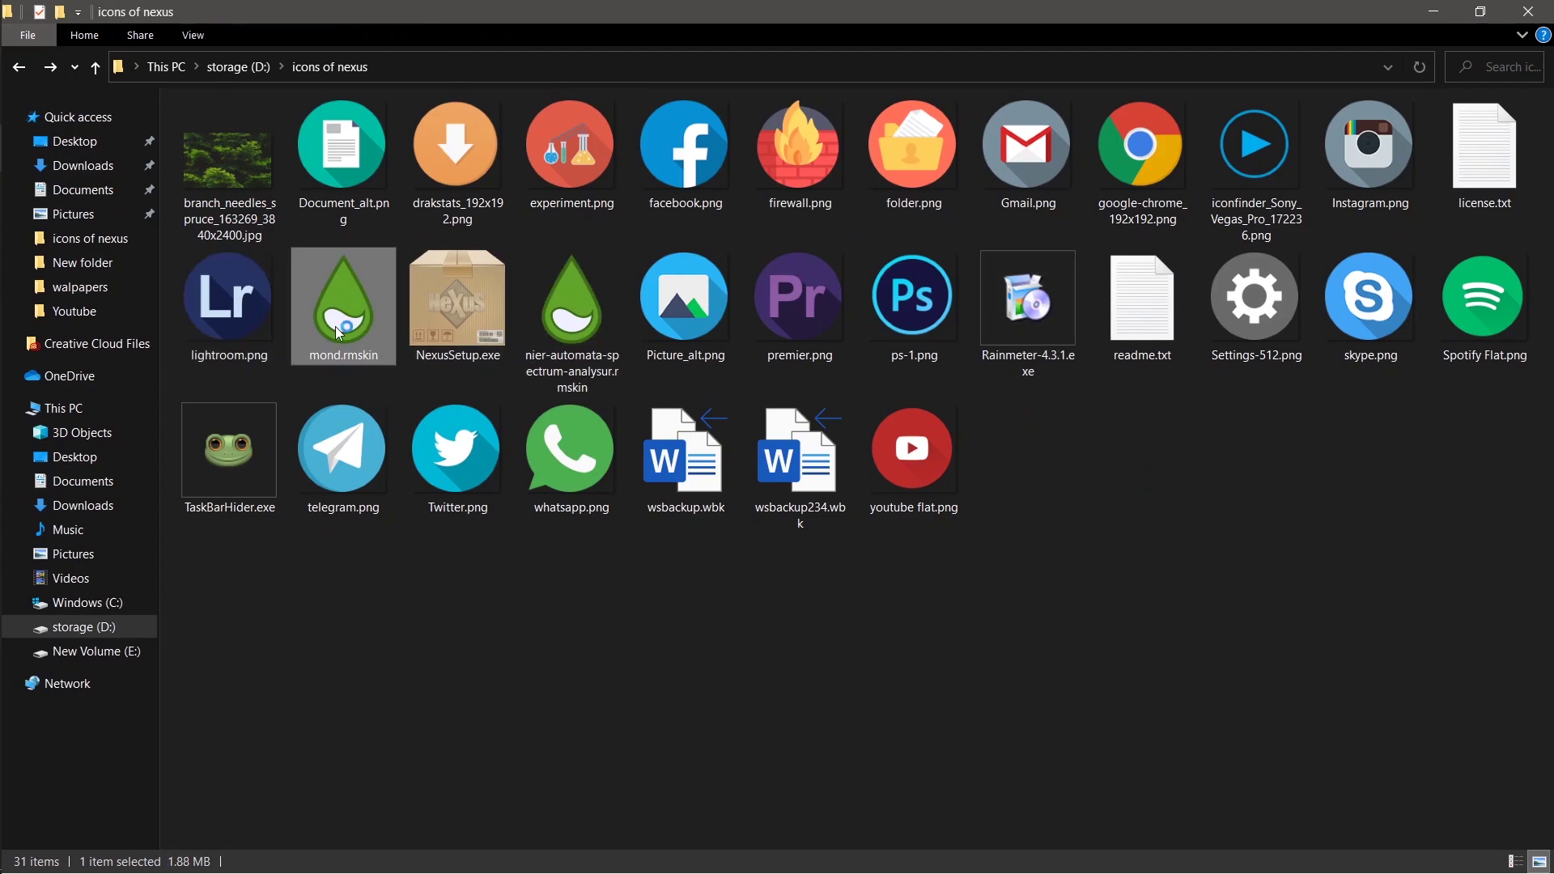
double_click(335, 326)
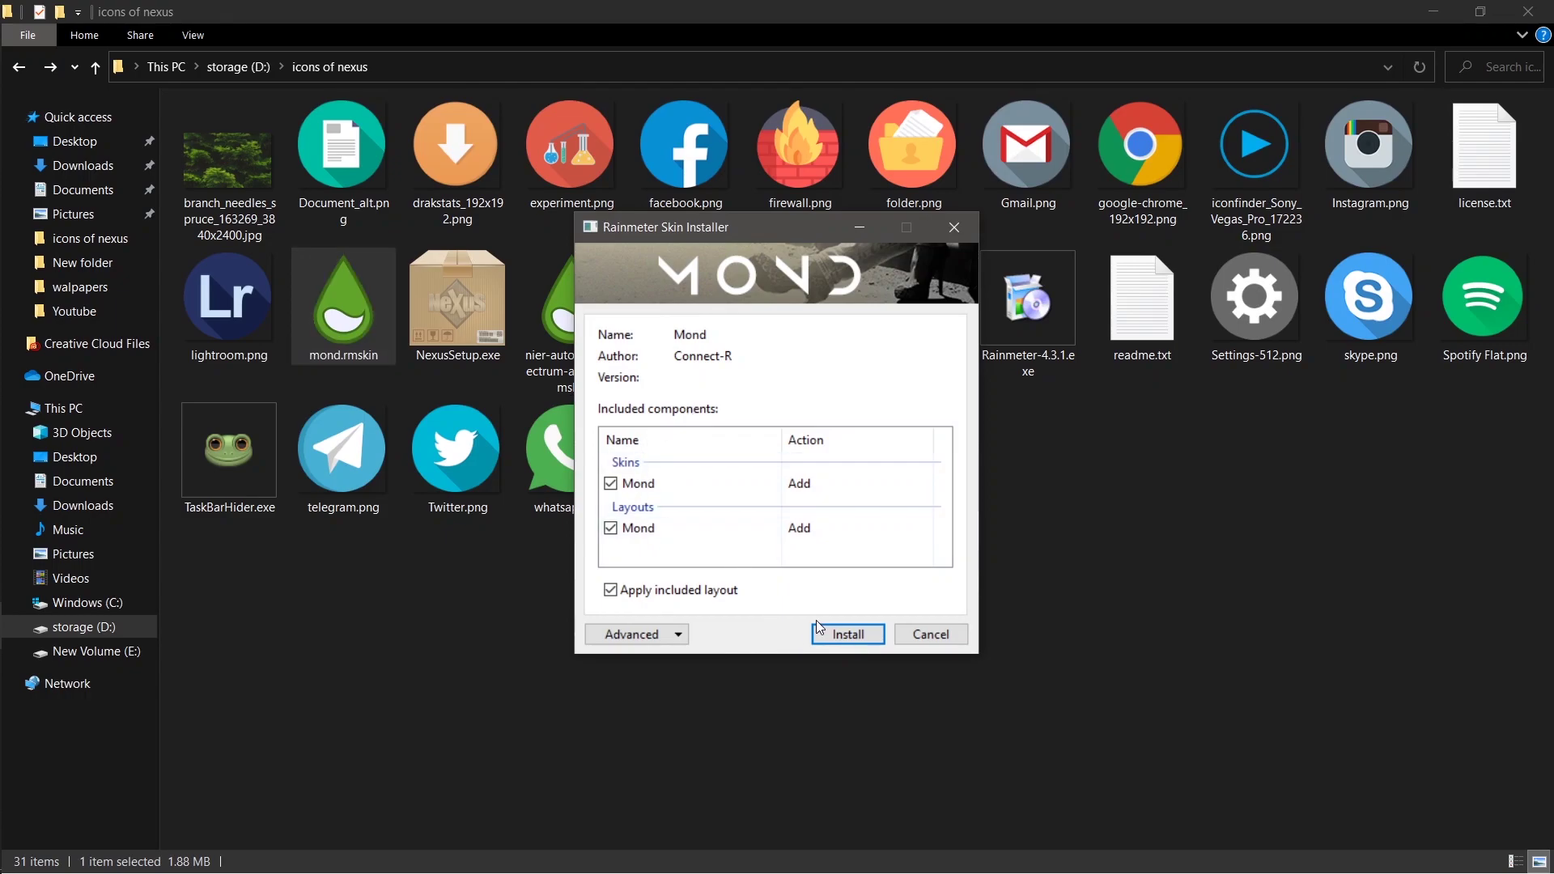
click(840, 635)
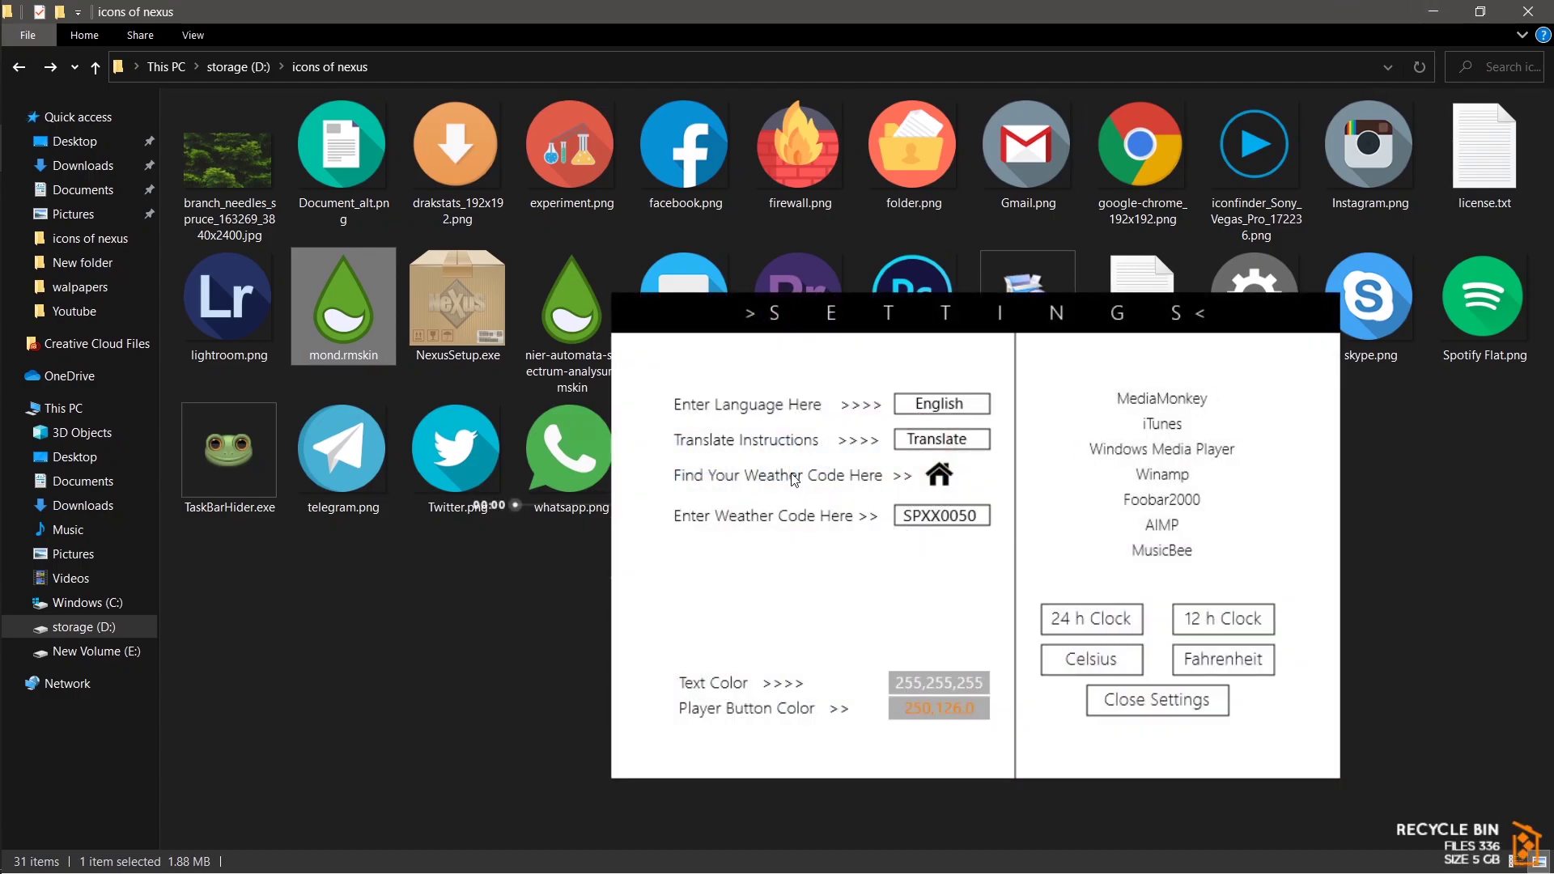
- Switch the Mond clock to 12-hour format and close its settings panel
click(1210, 624)
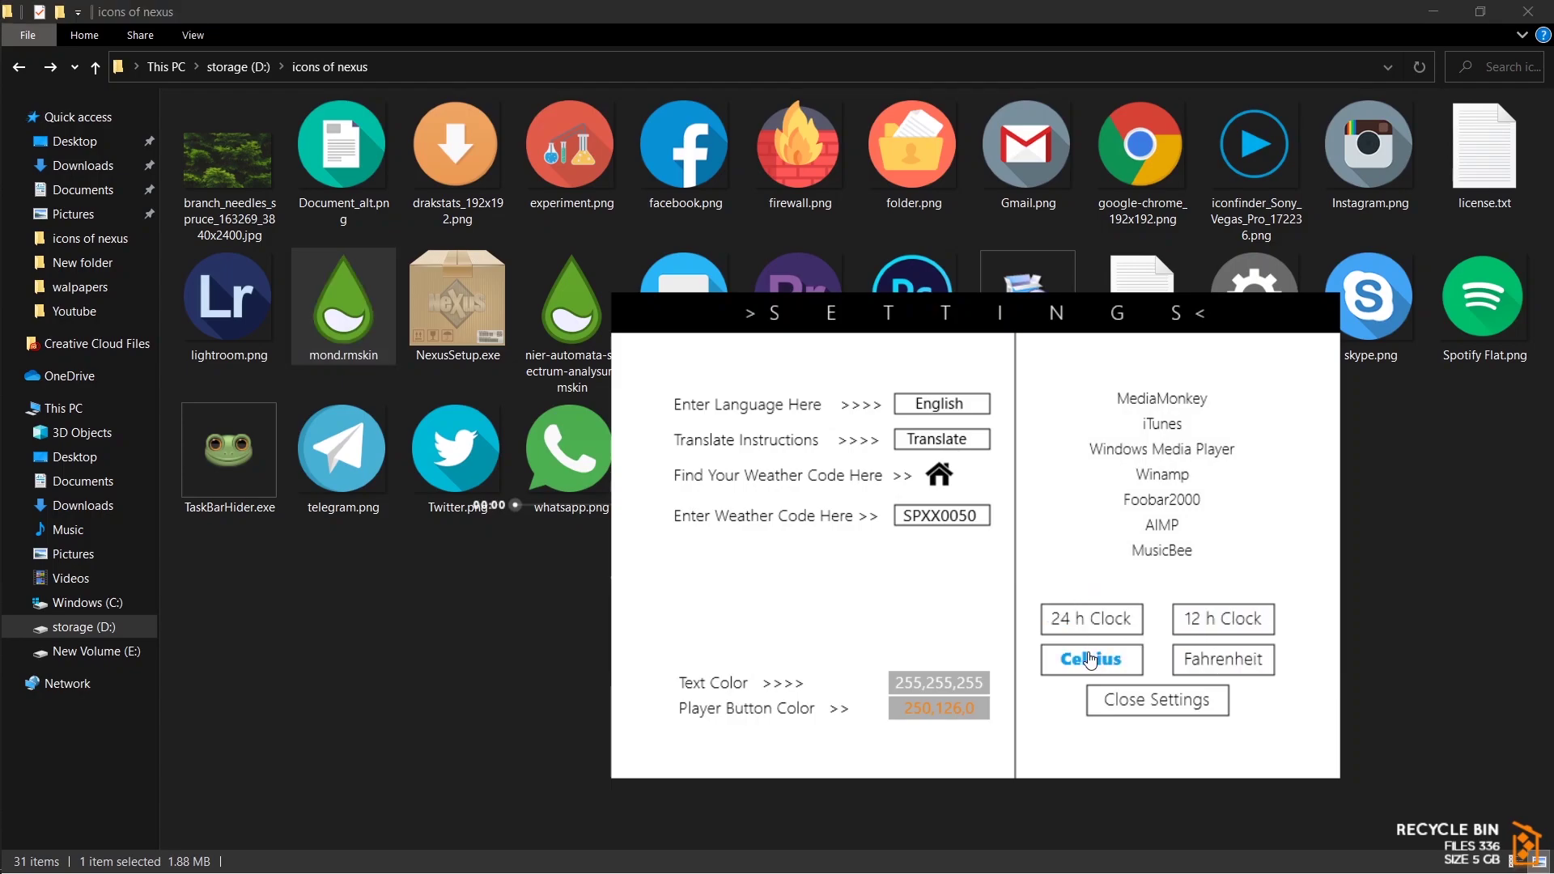
click(1124, 712)
- Move the Mond clock up toward the centre and unload the music player widget
click(1434, 13)
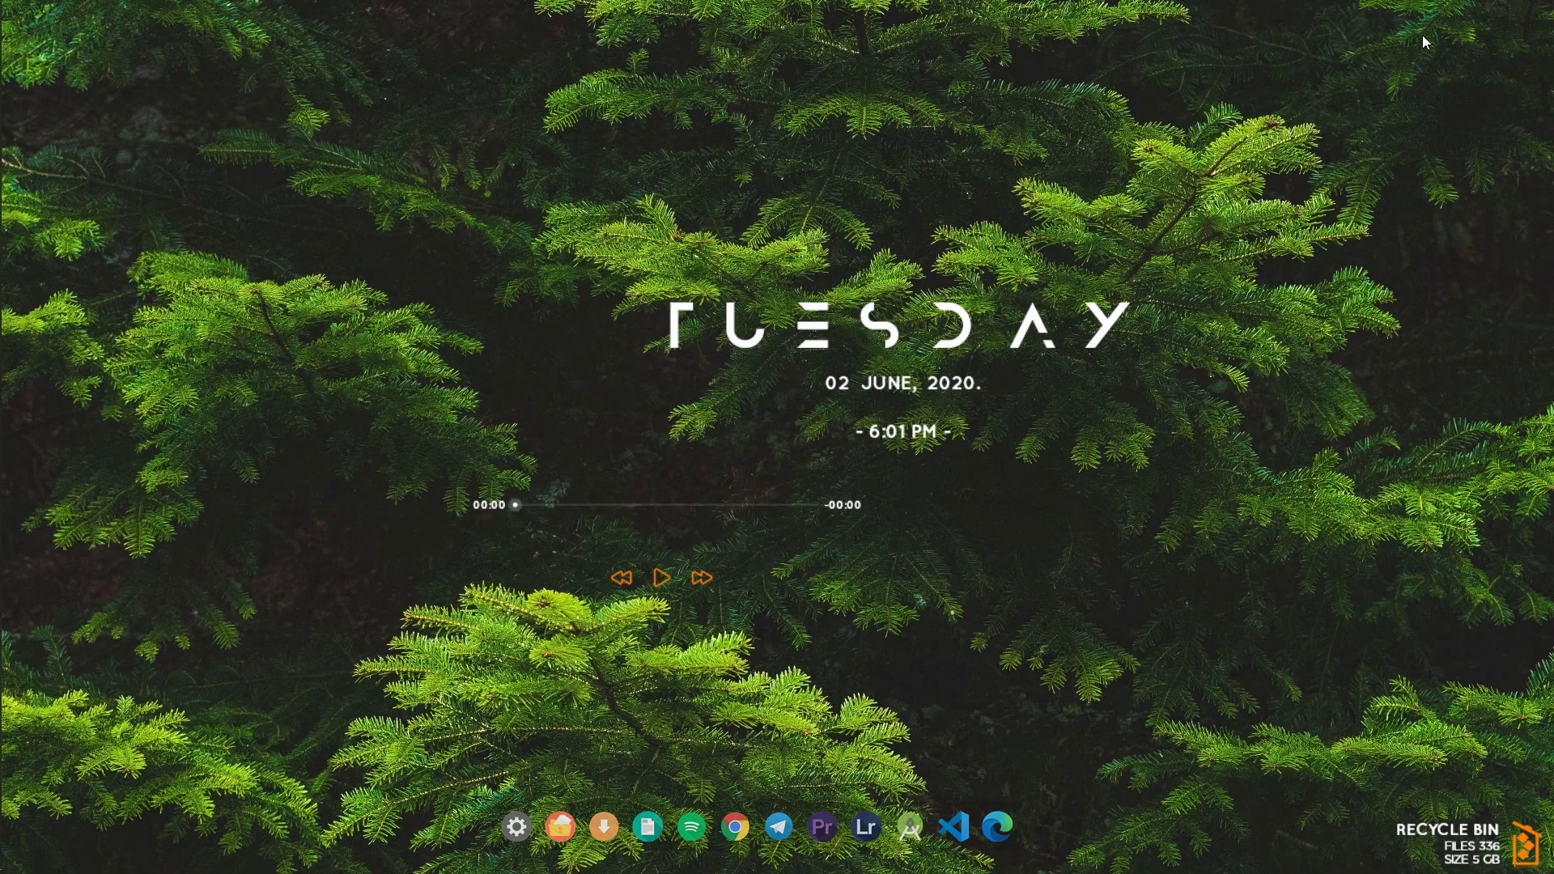
drag(842, 327, 717, 206)
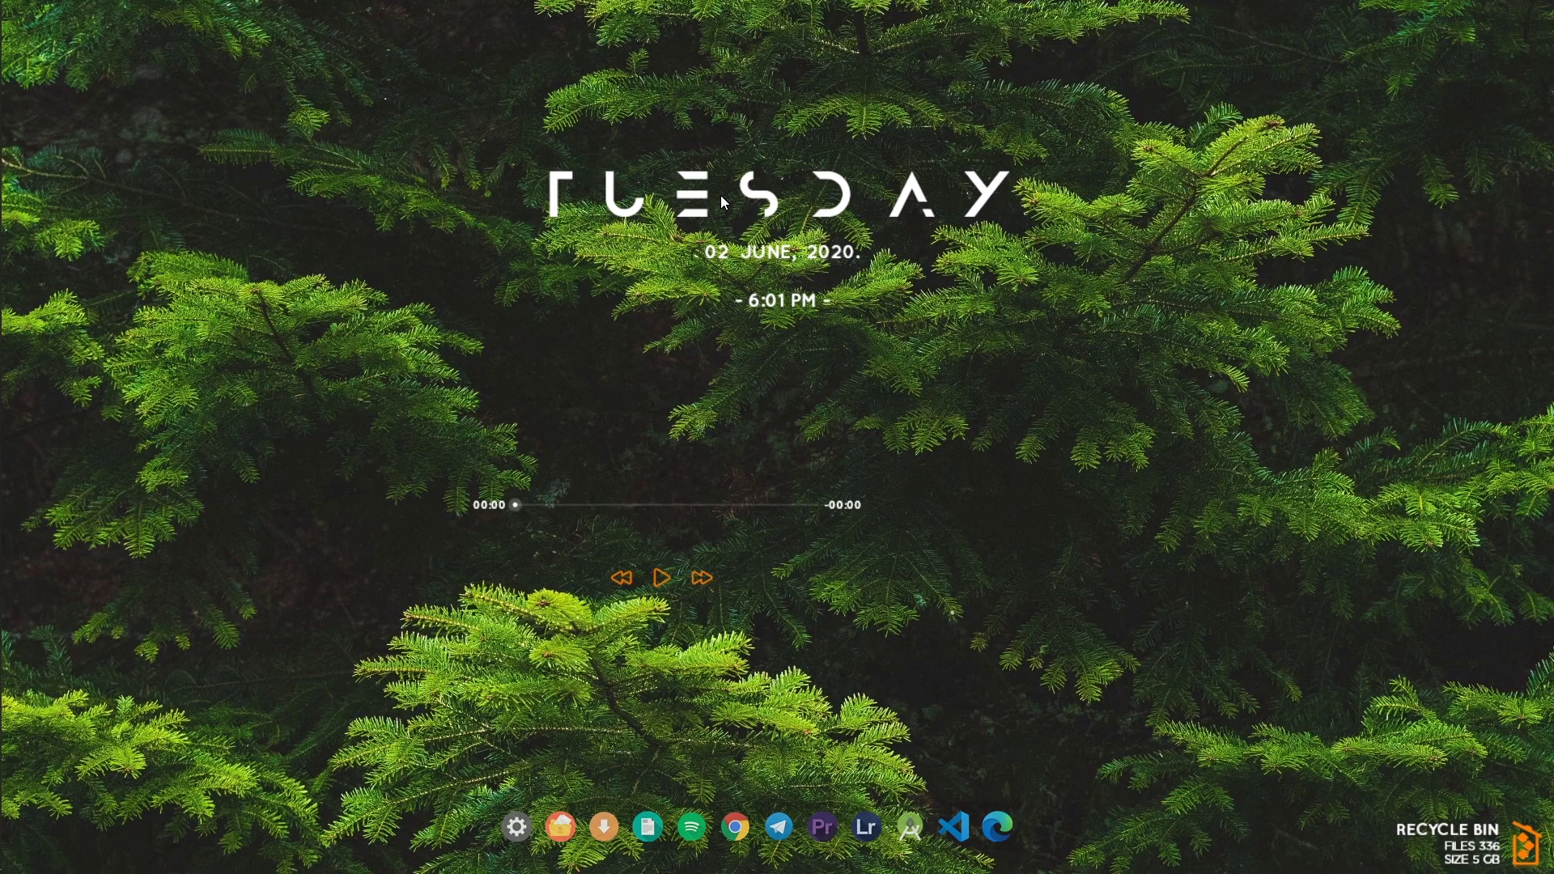
drag(717, 203, 728, 209)
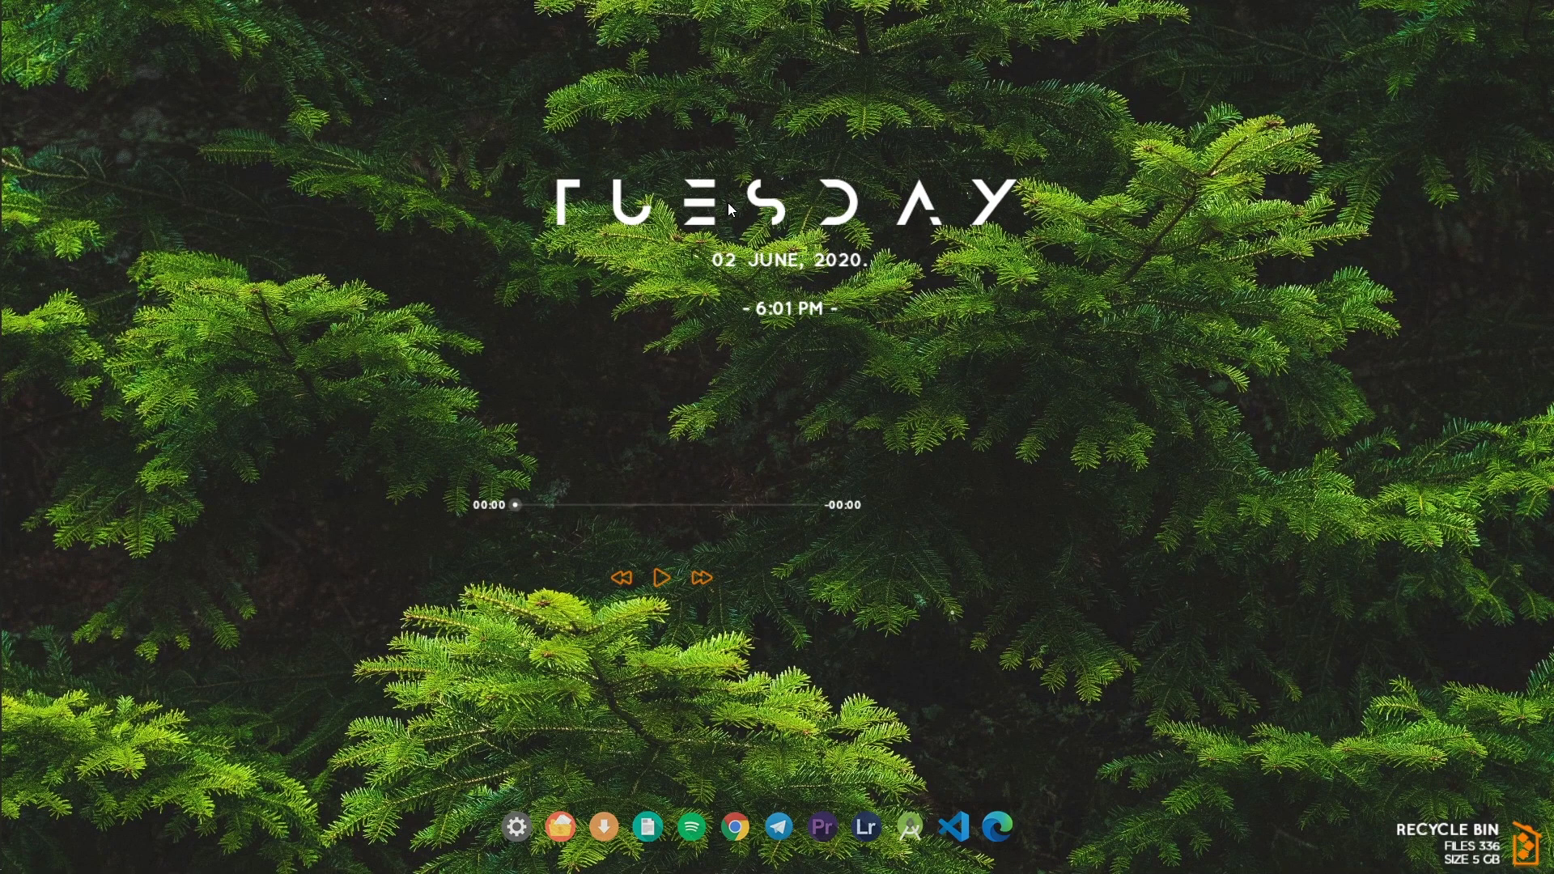
drag(631, 504, 666, 518)
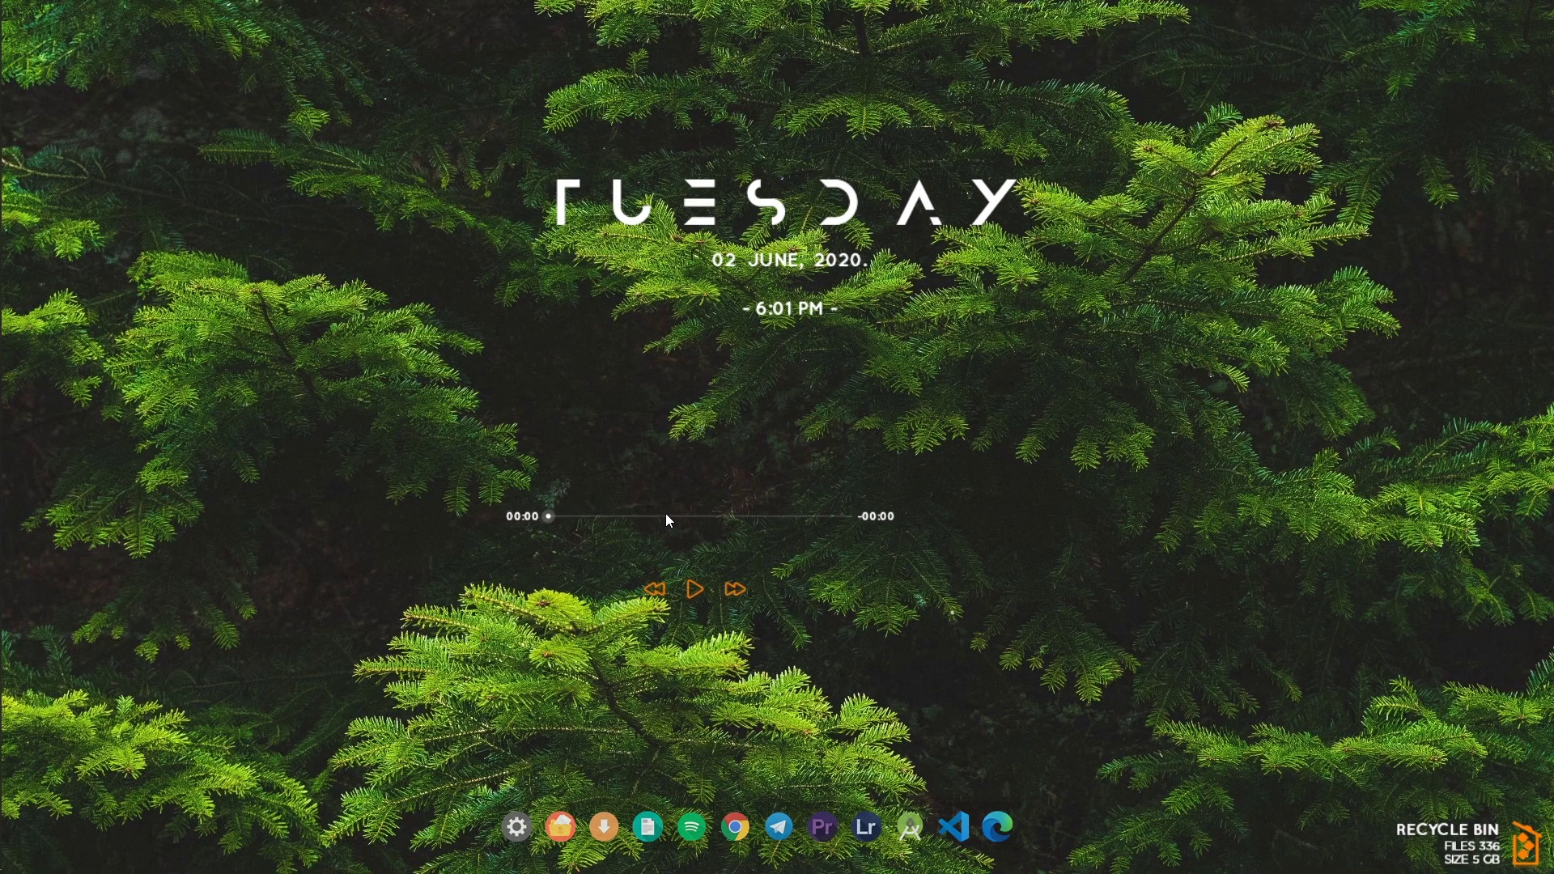
right_click(660, 517)
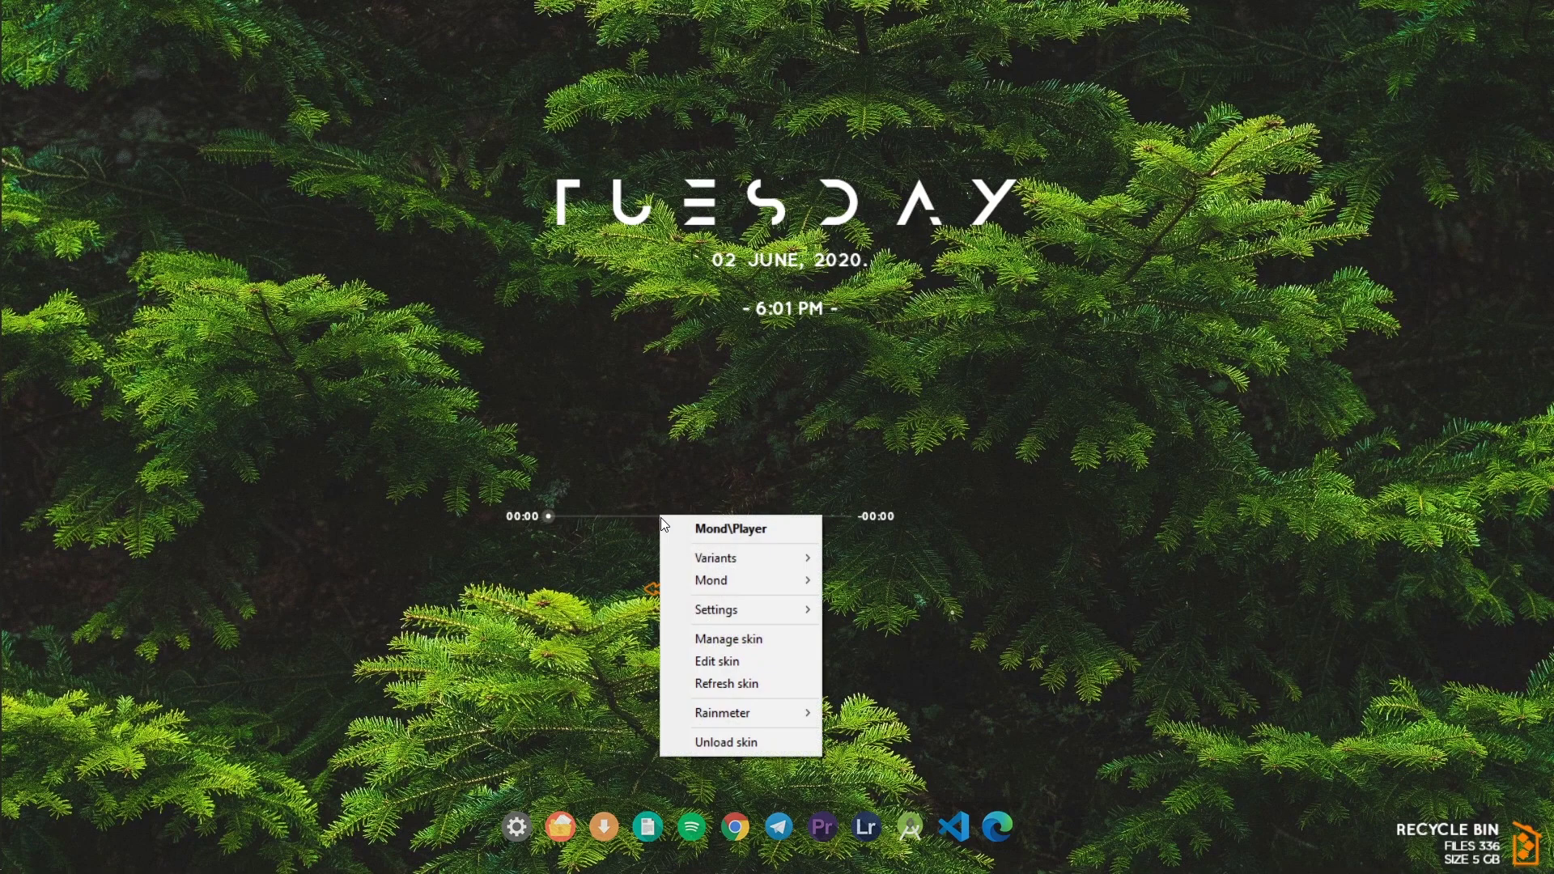
click(730, 747)
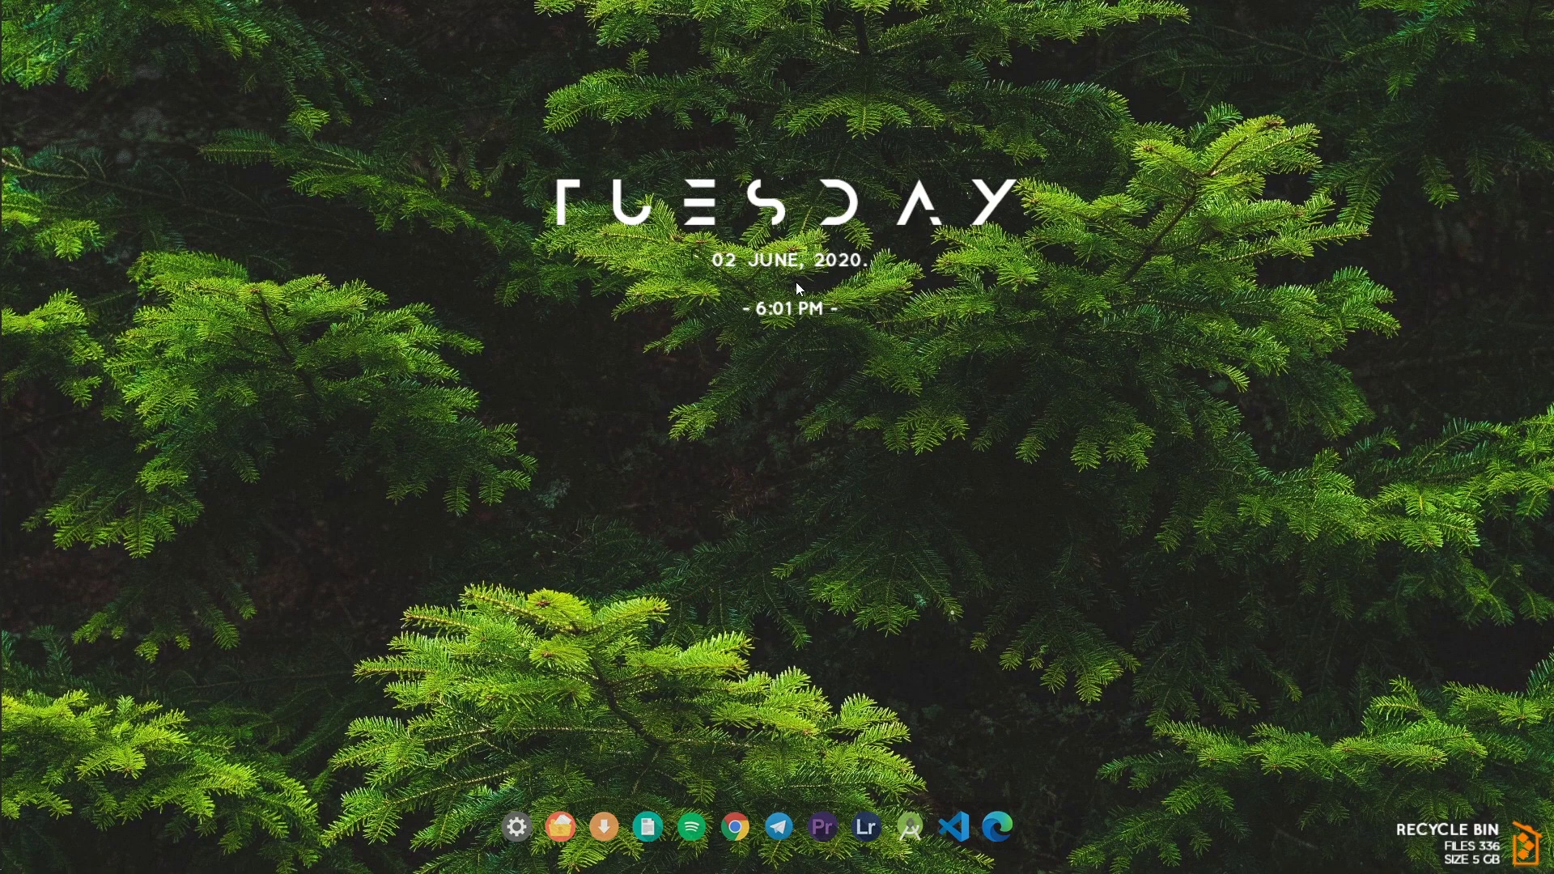
- Nudge the clock into its final spot and unload the Mond recycle bin widget
drag(763, 239, 761, 221)
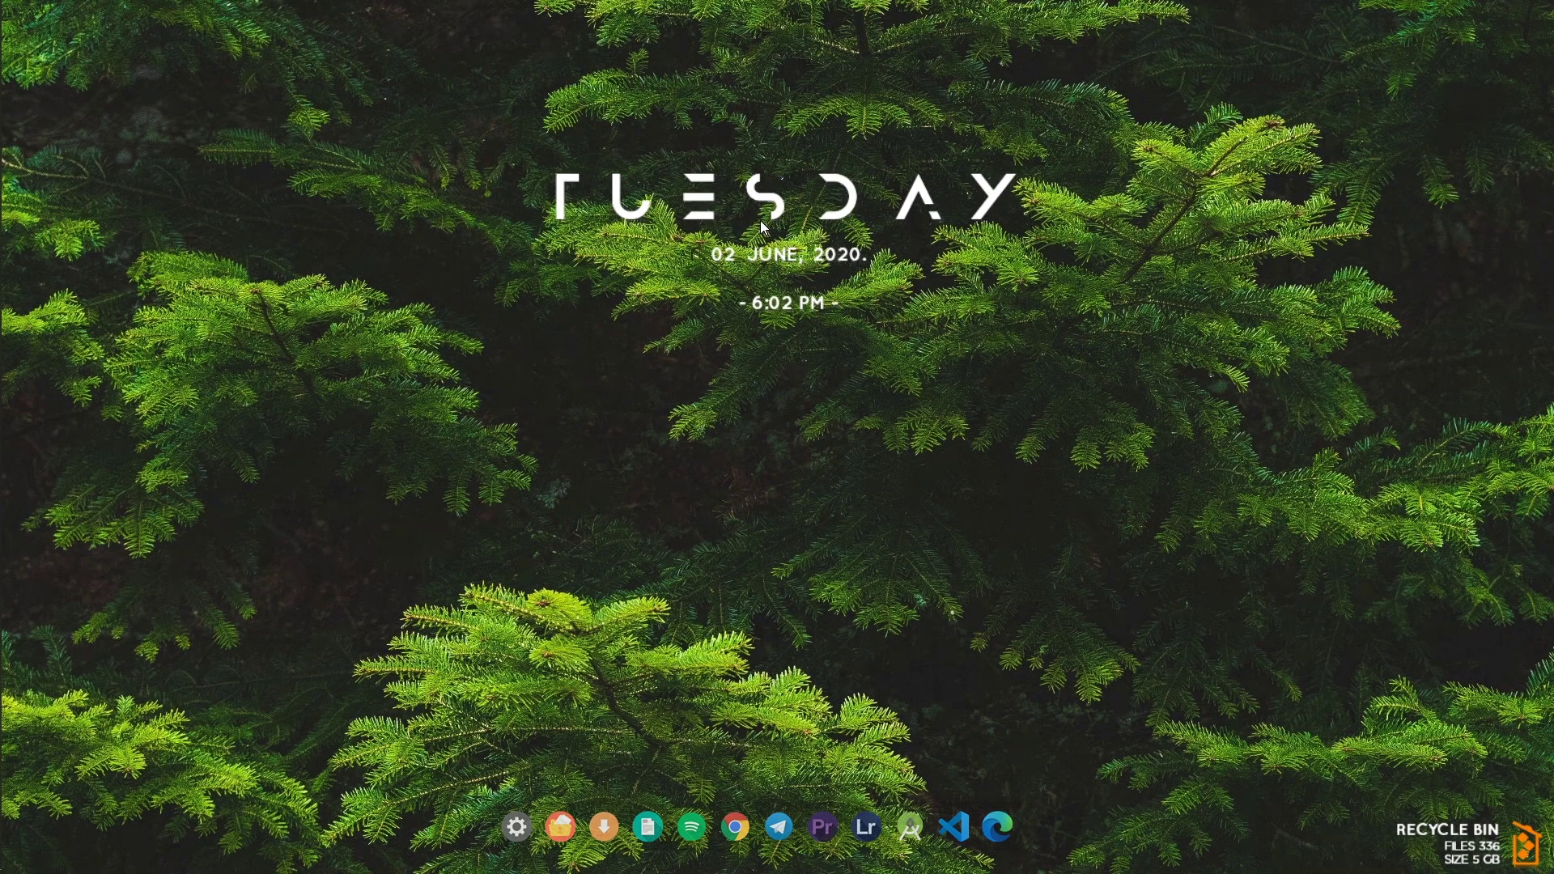
right_click(1472, 847)
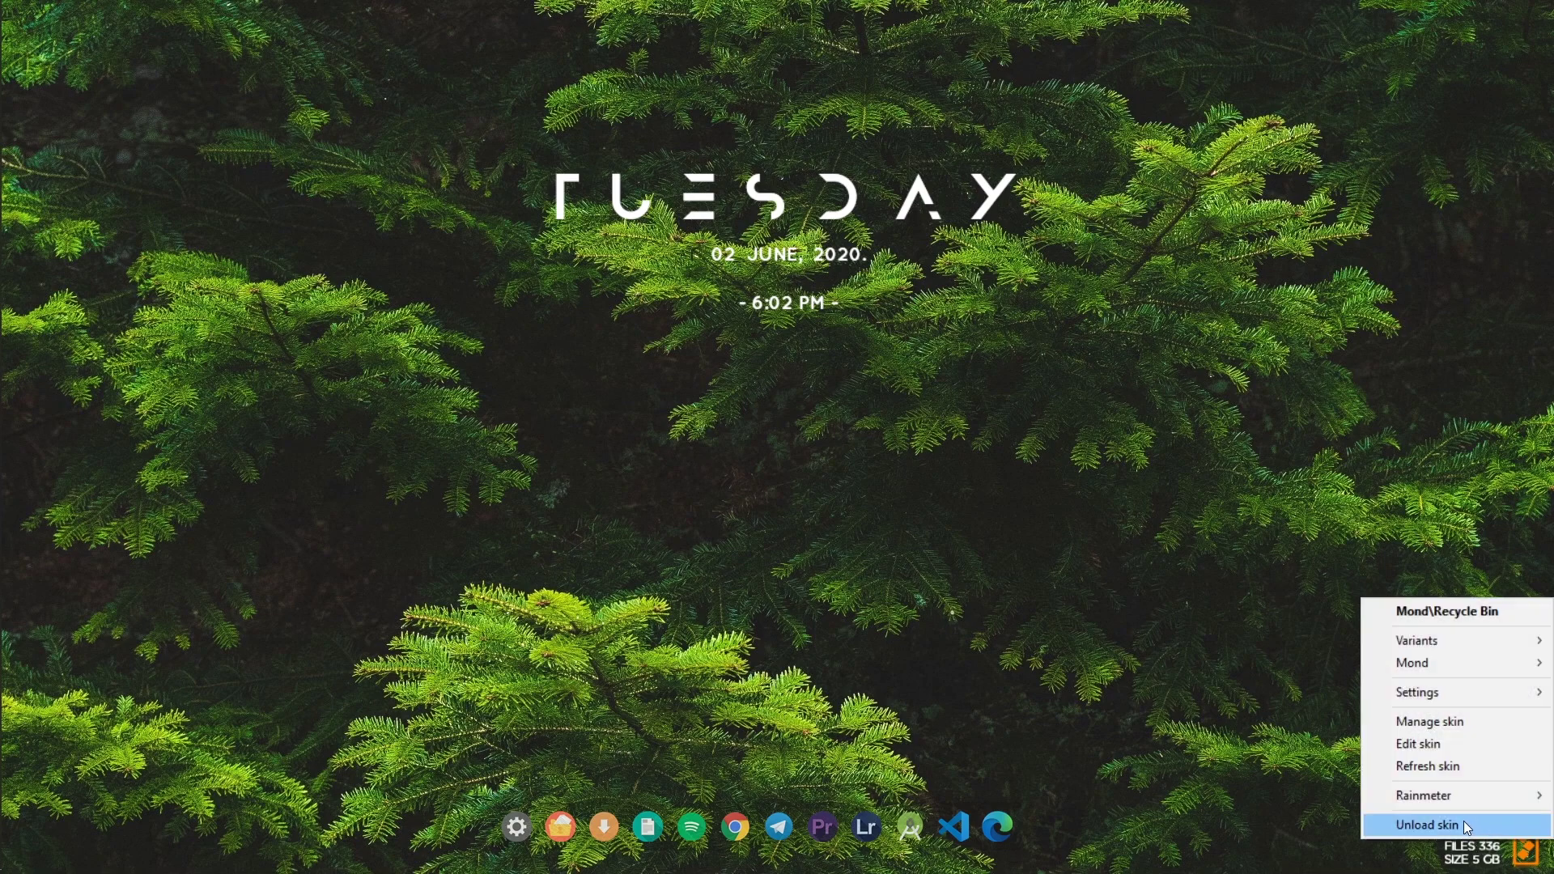
click(1471, 824)
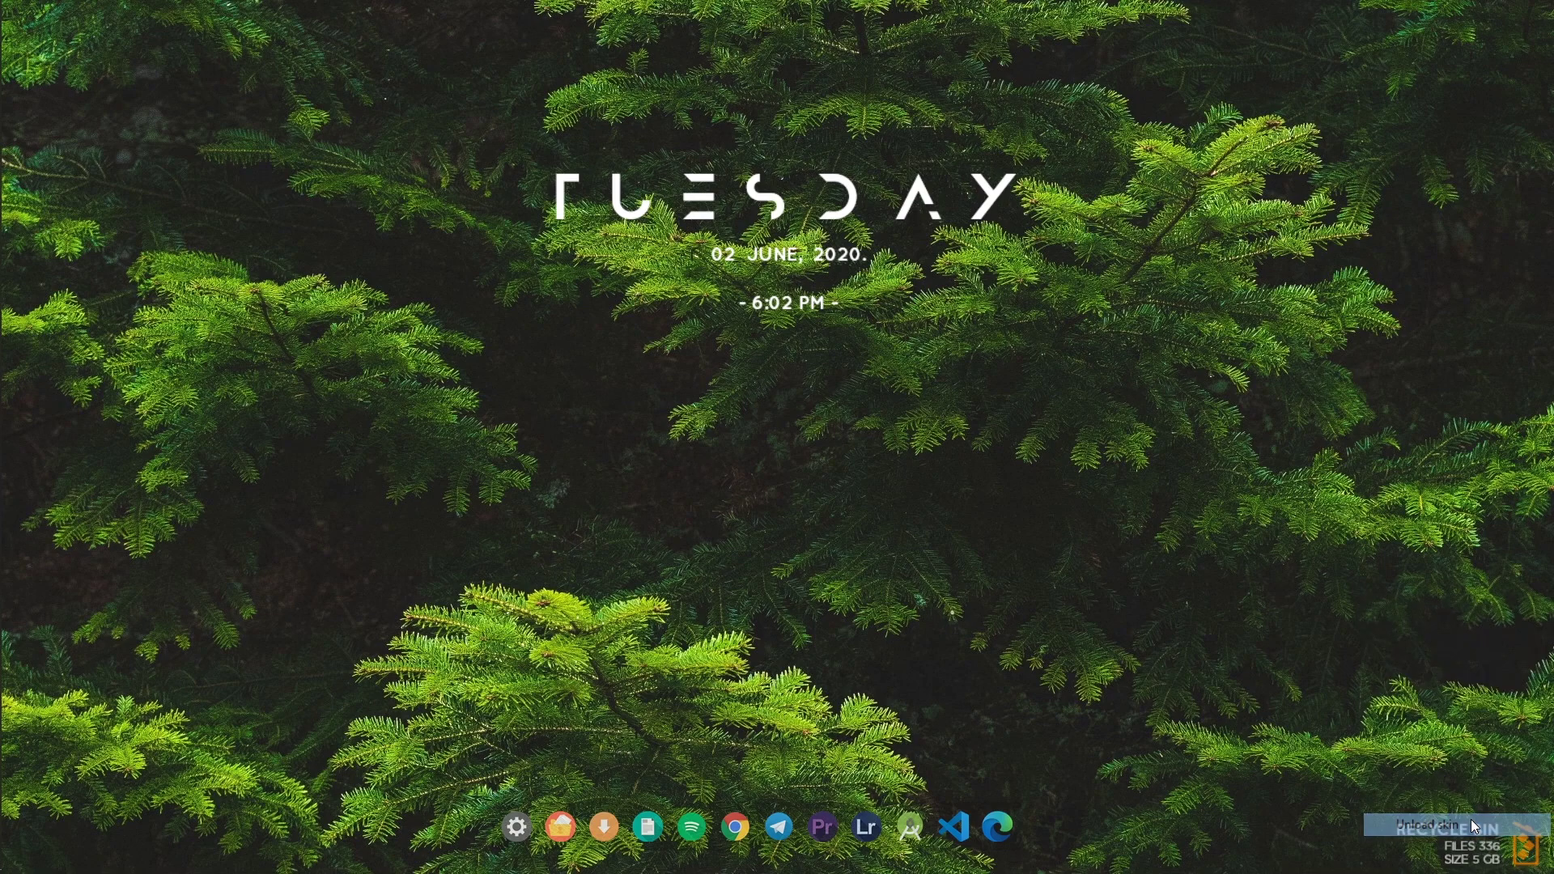
click(911, 836)
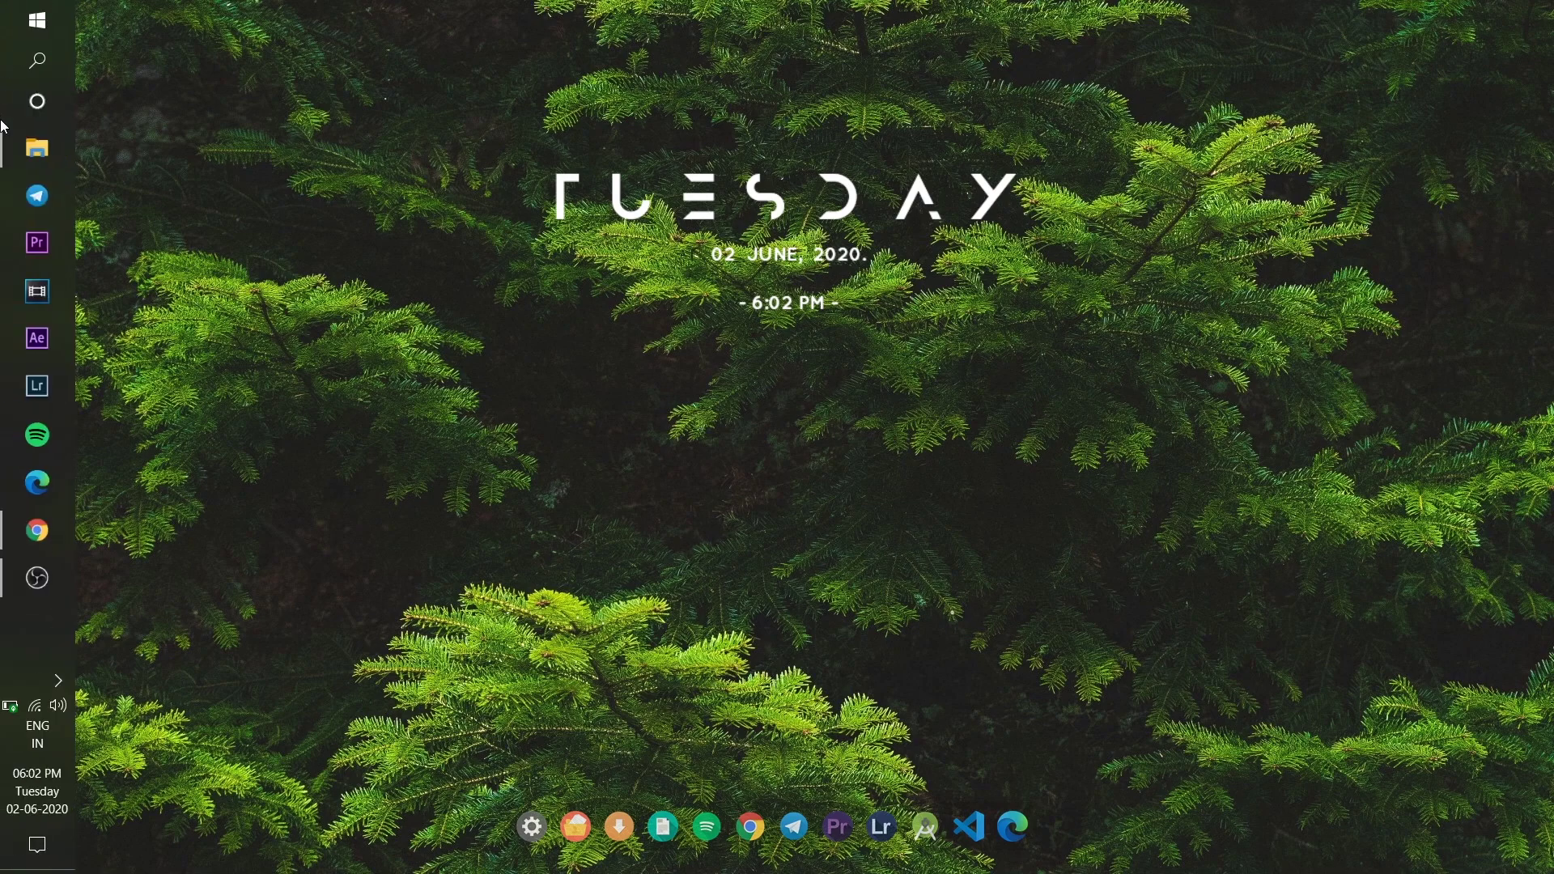
- Install the Nier Automata visualizer skin and drag its bar to the screen centre
click(30, 147)
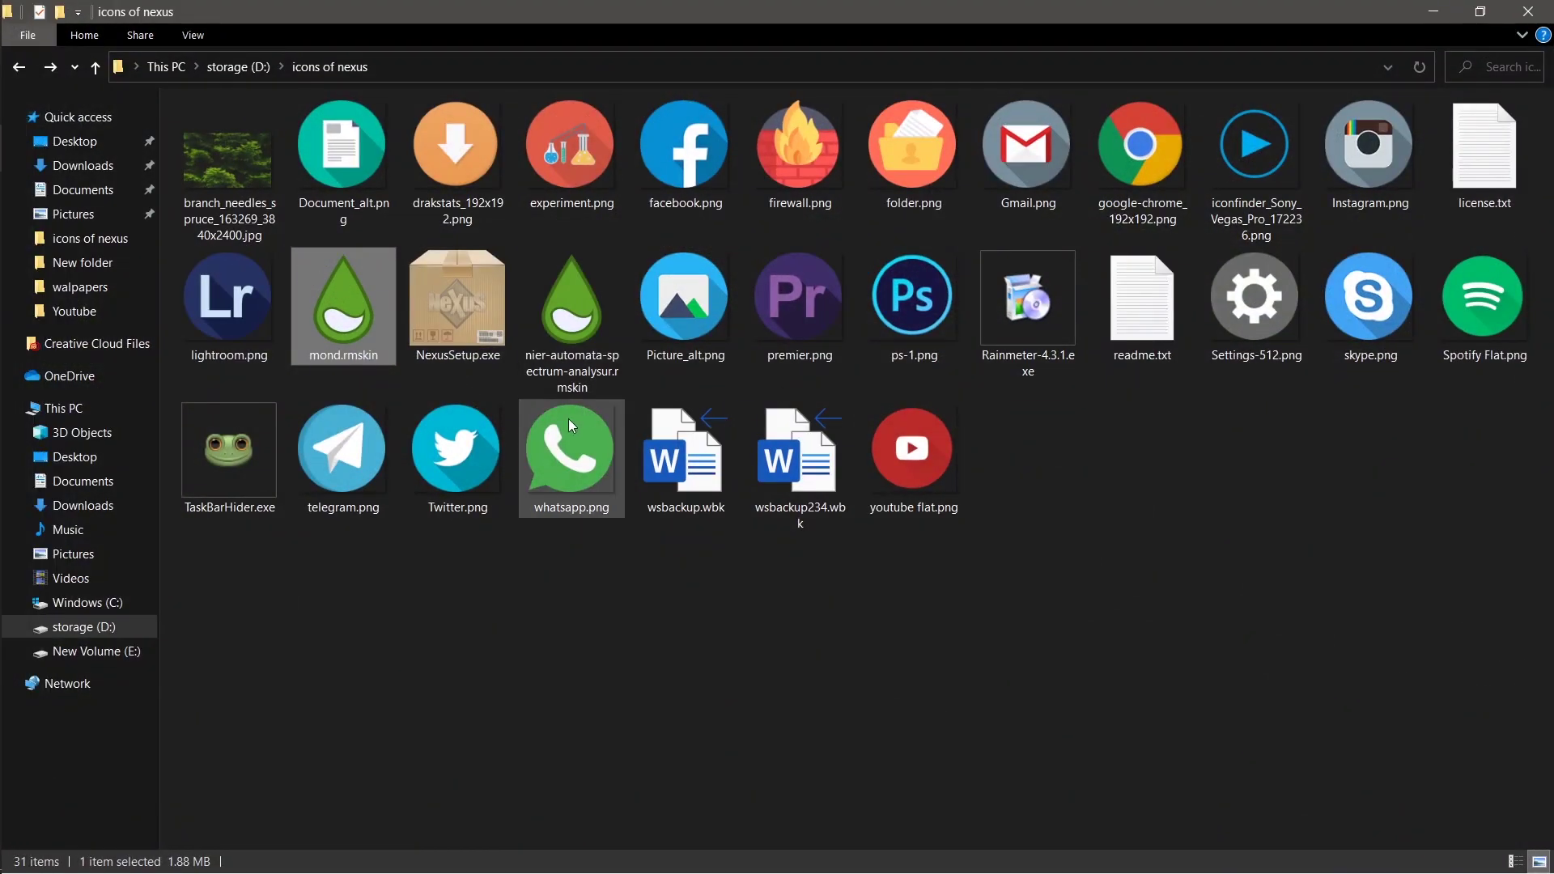
click(579, 334)
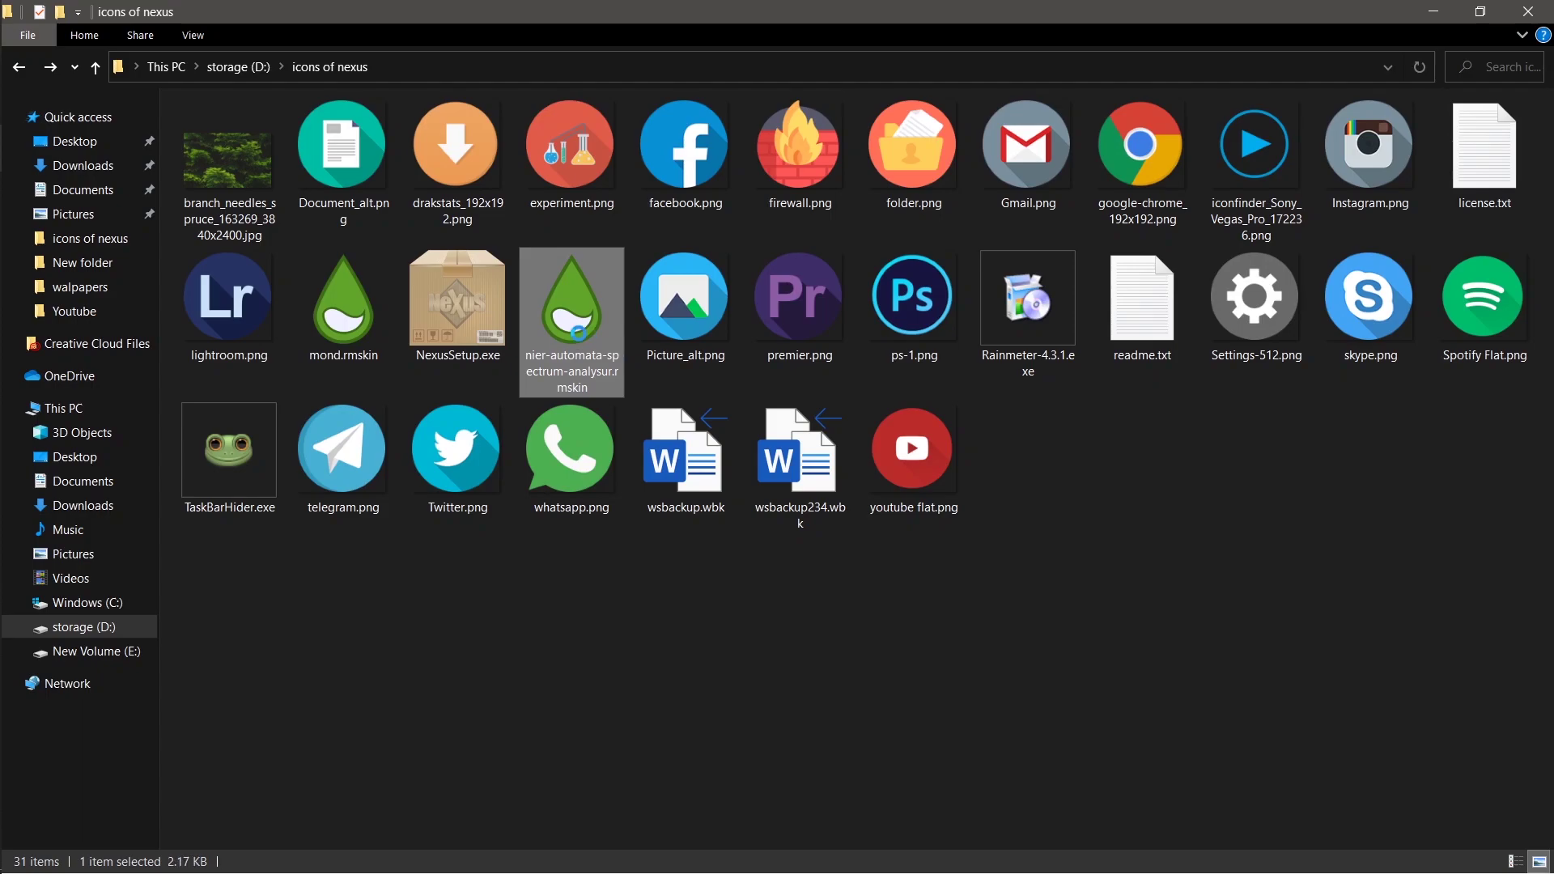
click(821, 607)
click(1429, 21)
mouse_move(105, 47)
mouse_down()
mouse_move(791, 510)
mouse_move(811, 546)
mouse_up()
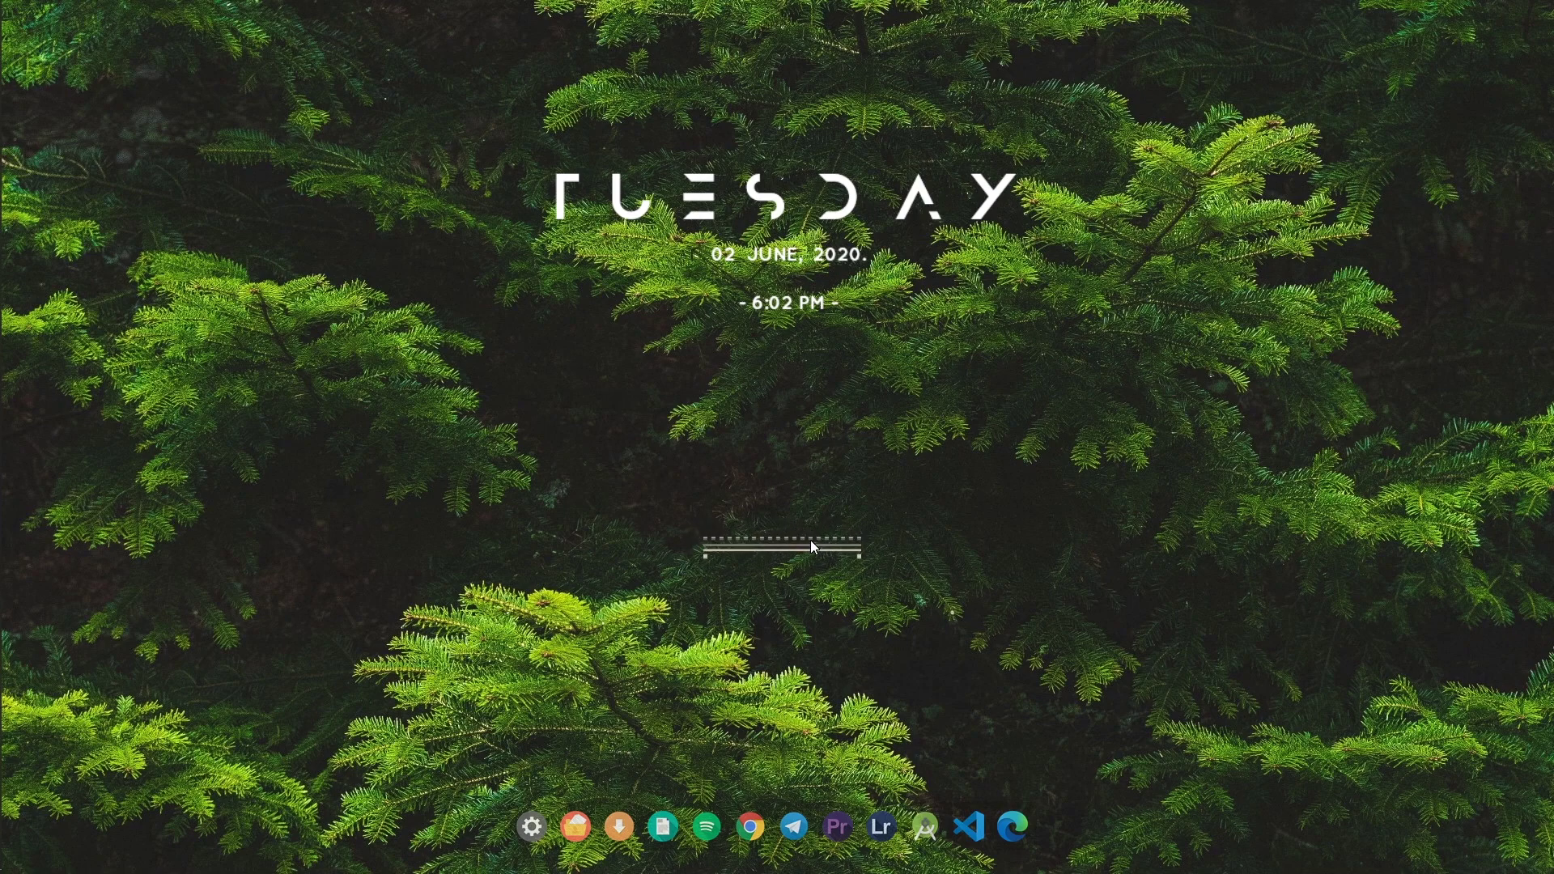
- Refresh the desktop and set the visualizer's position to On desktop
right_click(1073, 432)
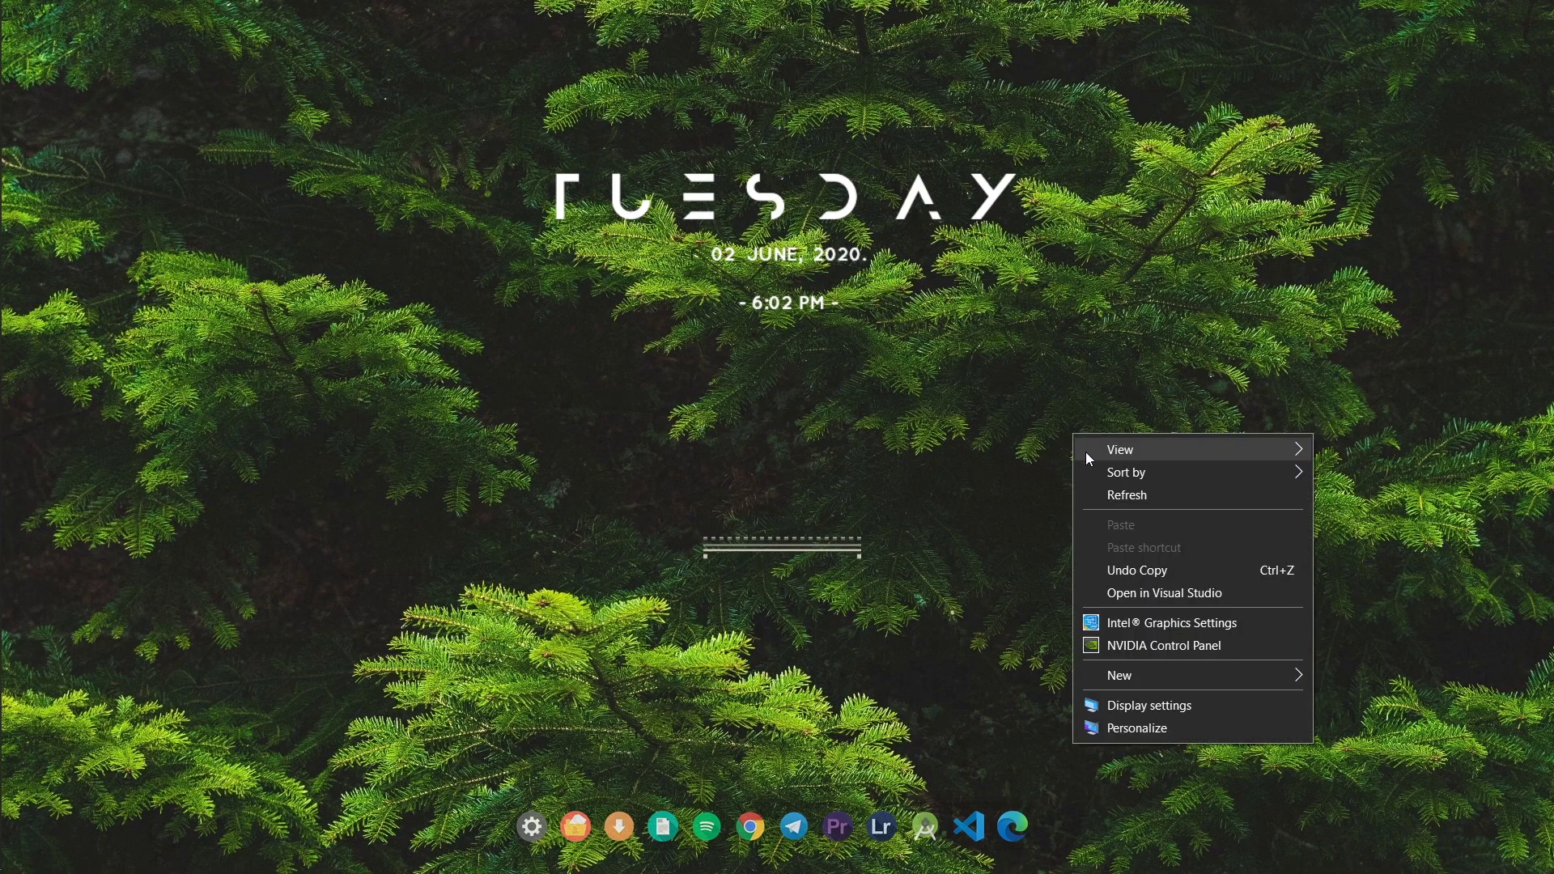
click(1094, 496)
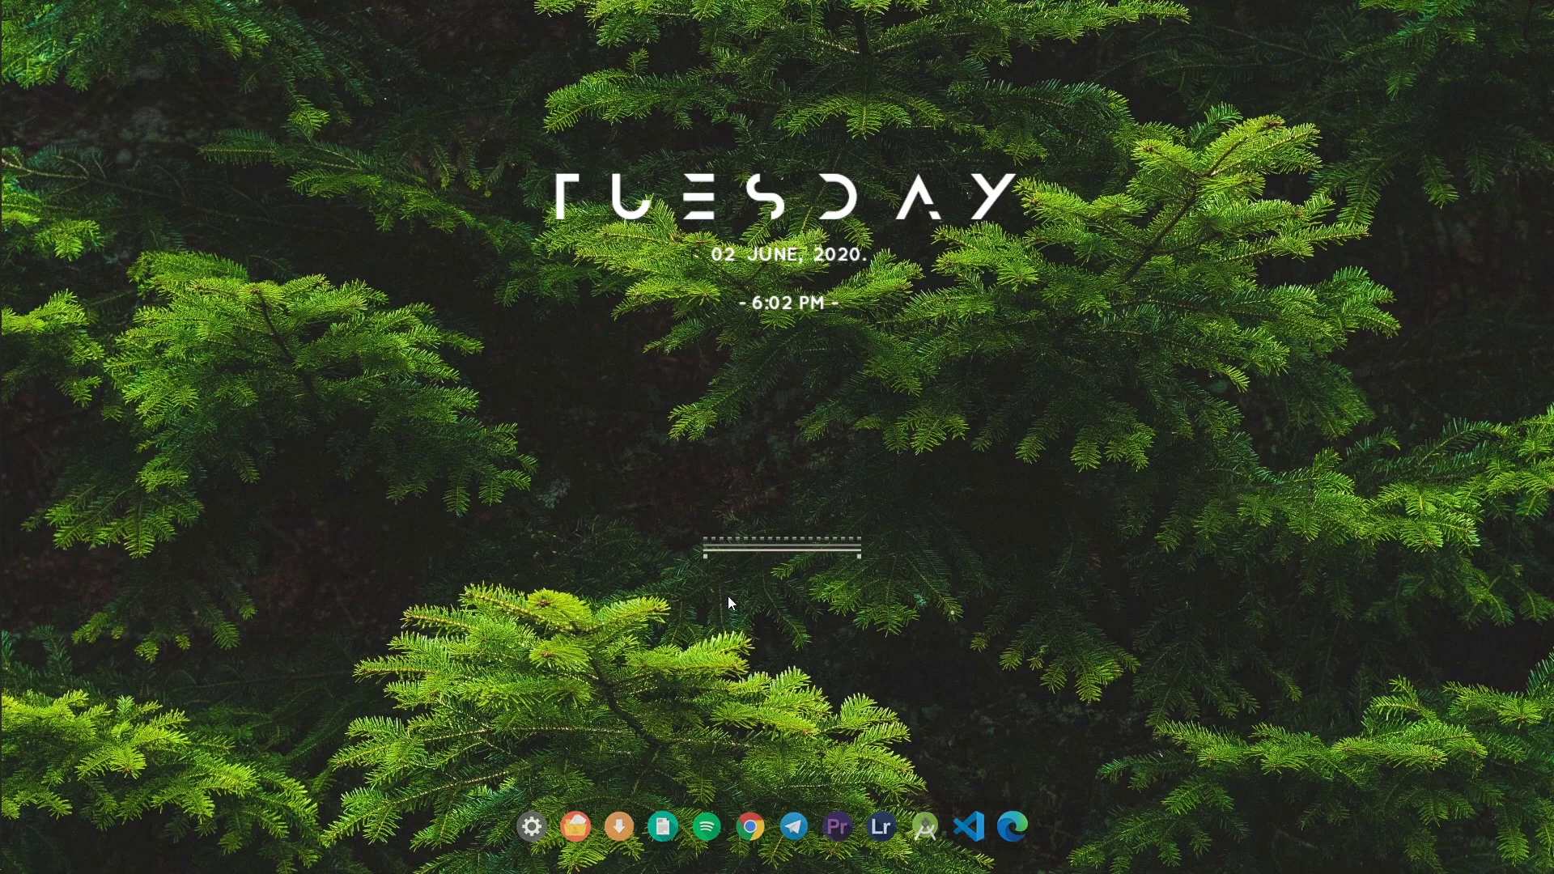
right_click(752, 552)
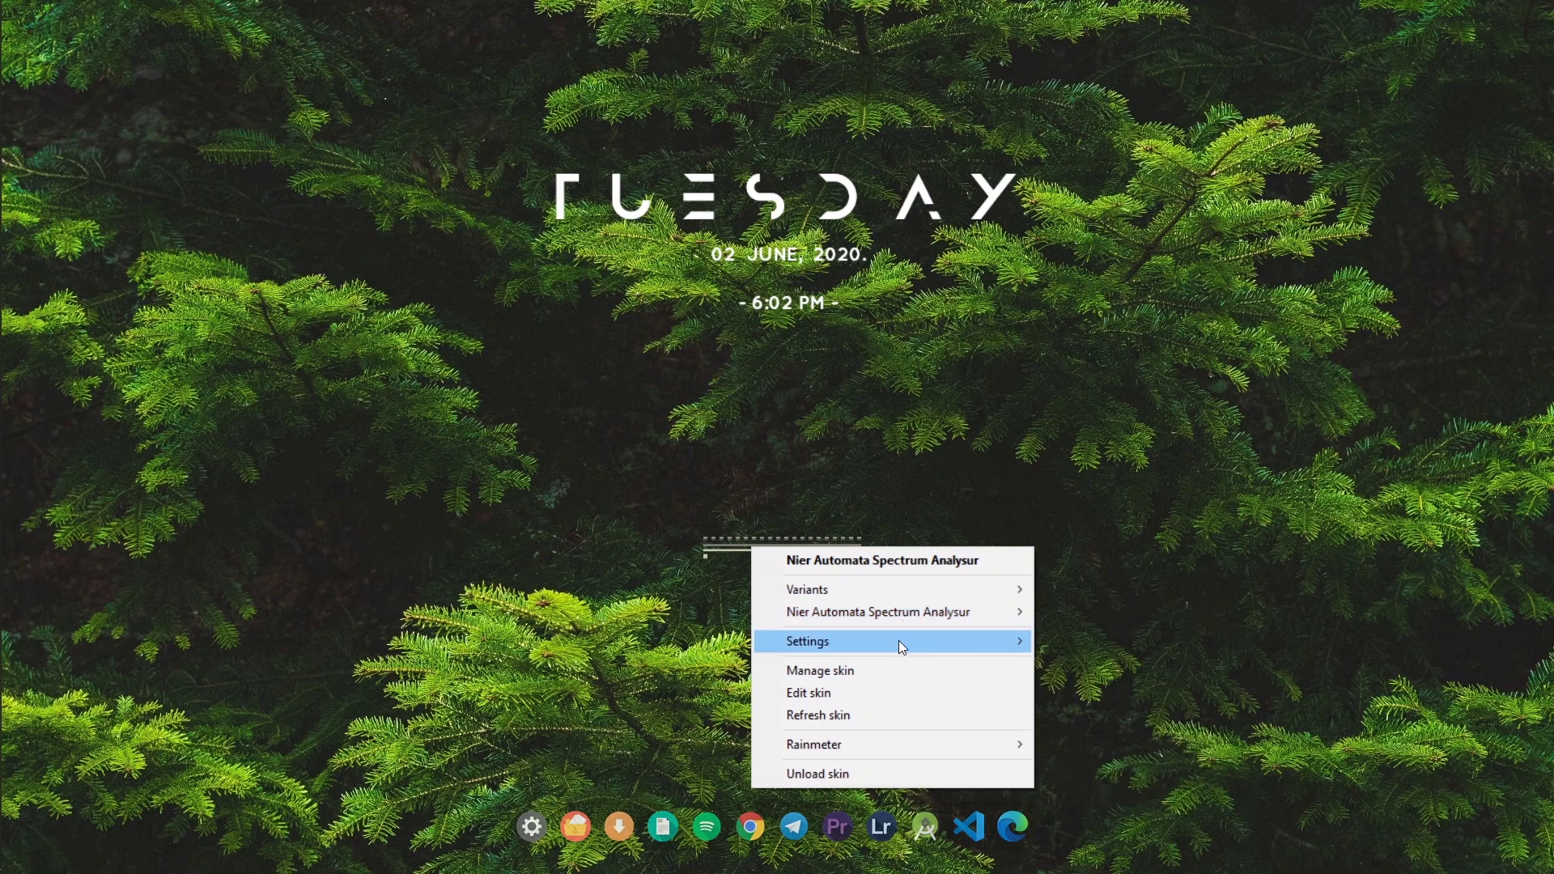
click(1269, 764)
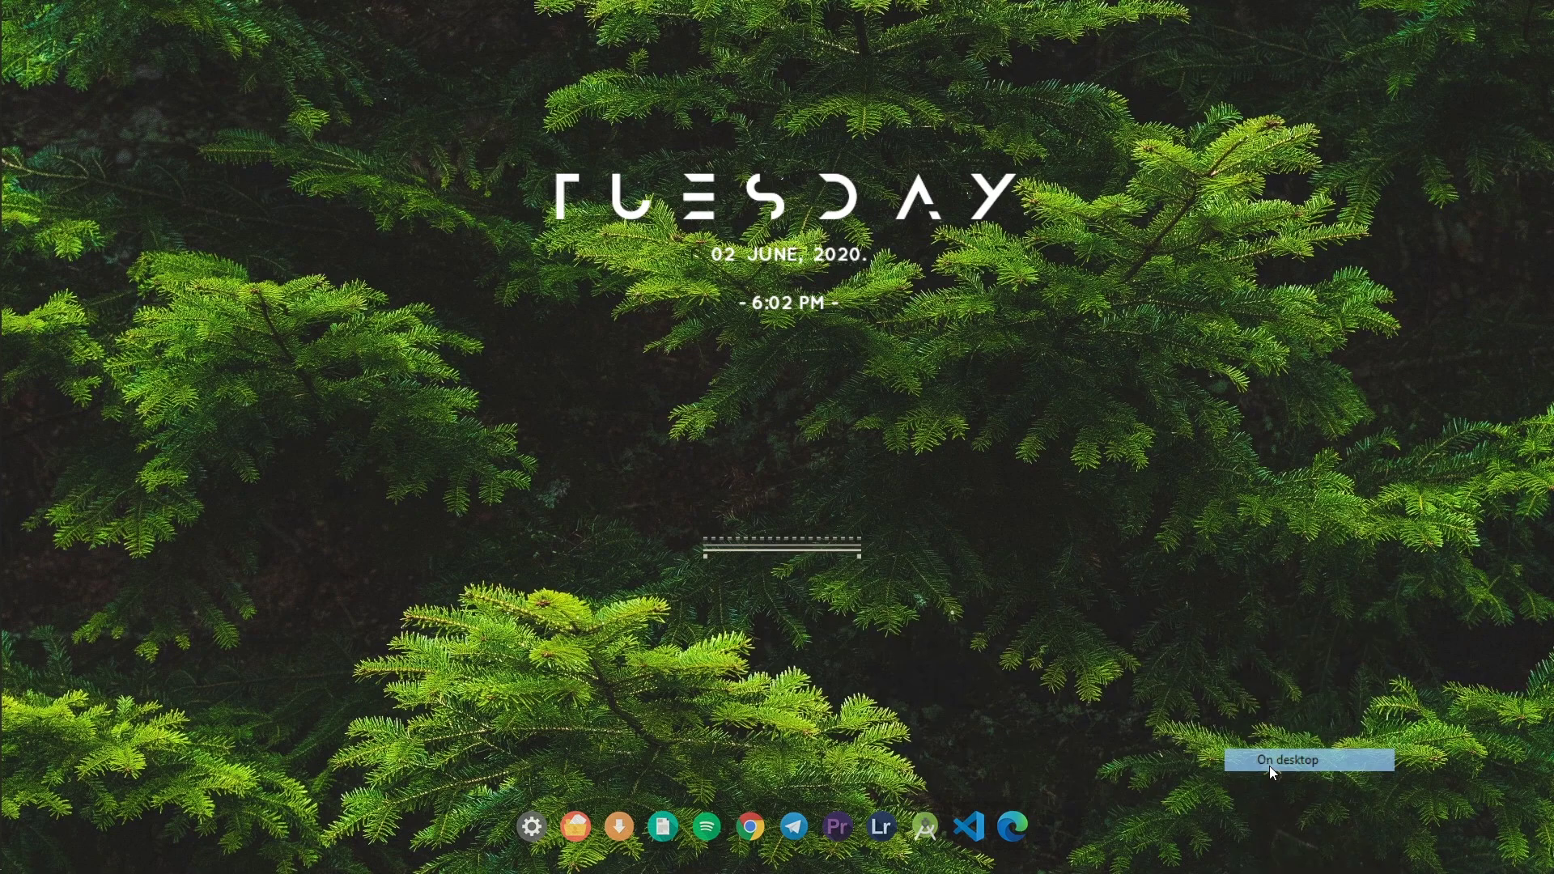
- Set the Mond clock's position to On desktop as well
right_click(758, 195)
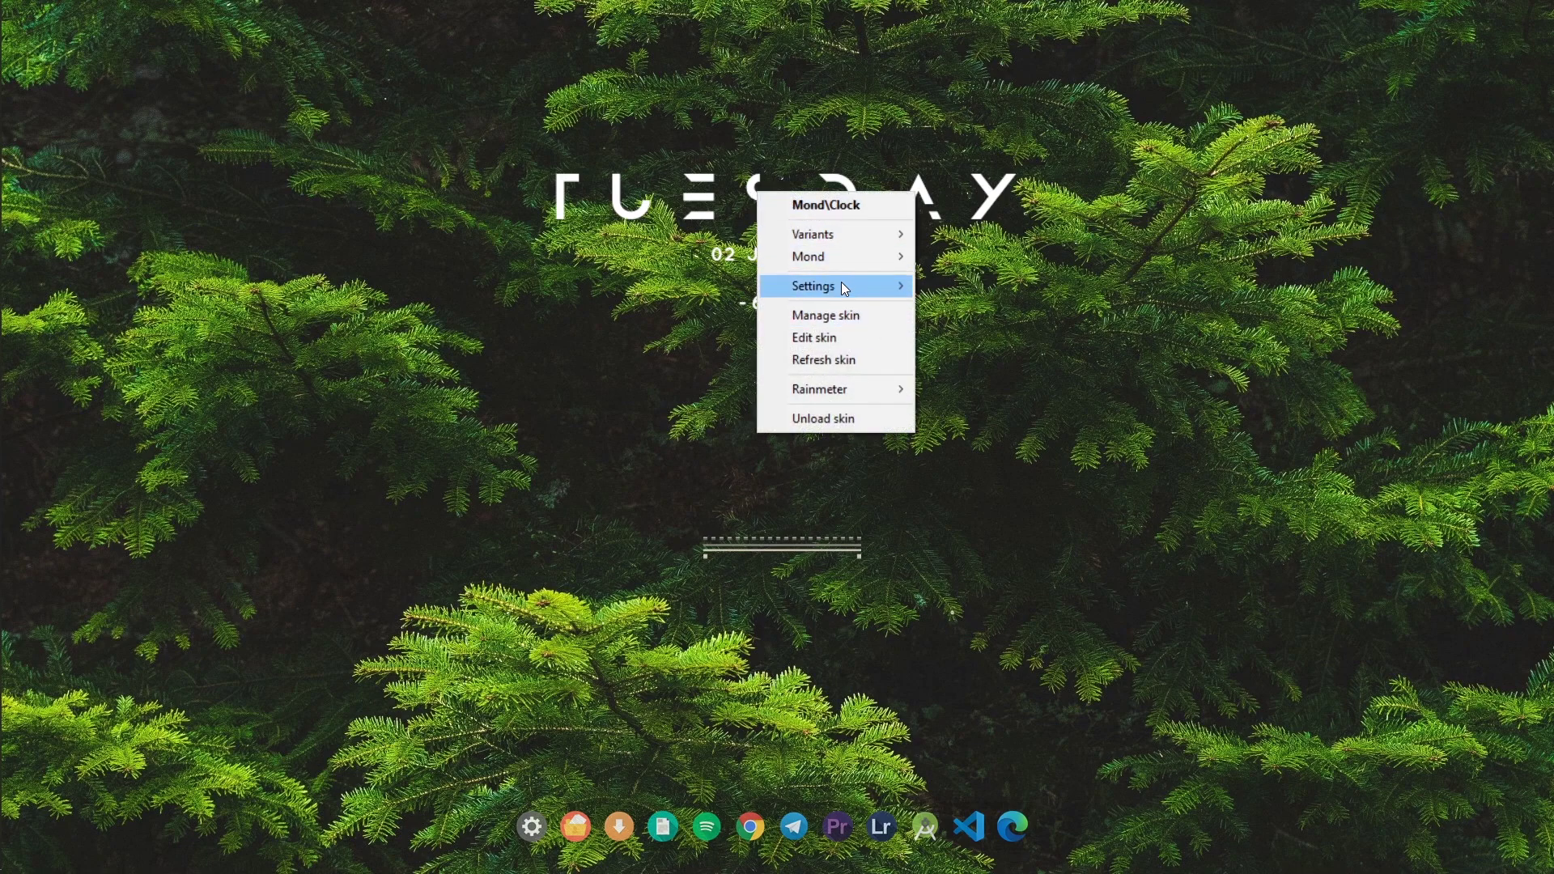
mouse_move(832, 285)
mouse_move(1006, 285)
click(1148, 403)
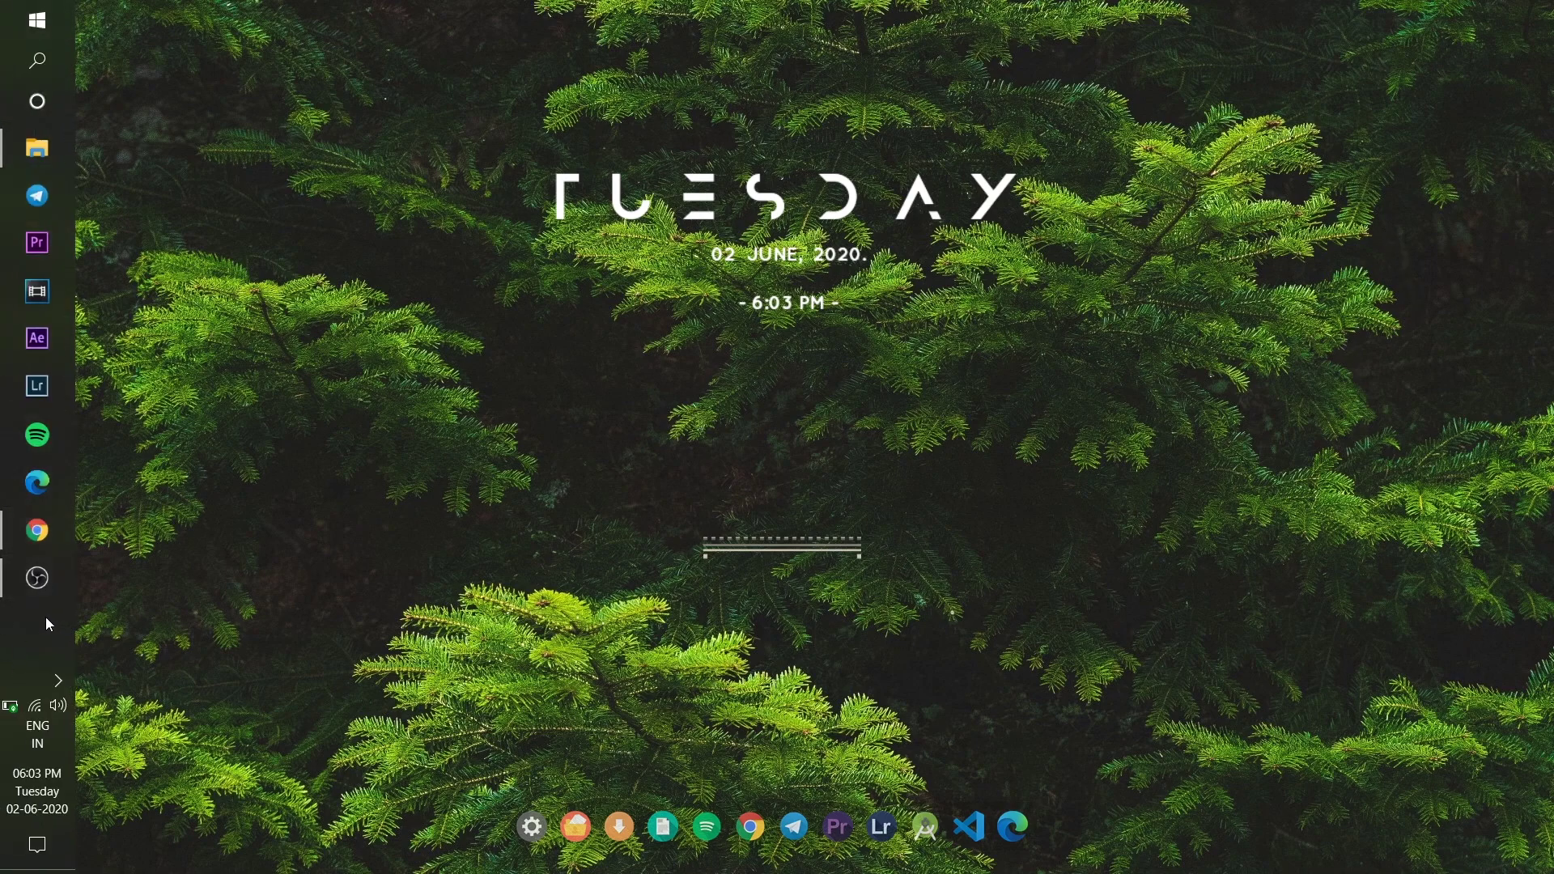
- Launch TaskBarHider.exe and bring up its settings from the tray icon
click(39, 156)
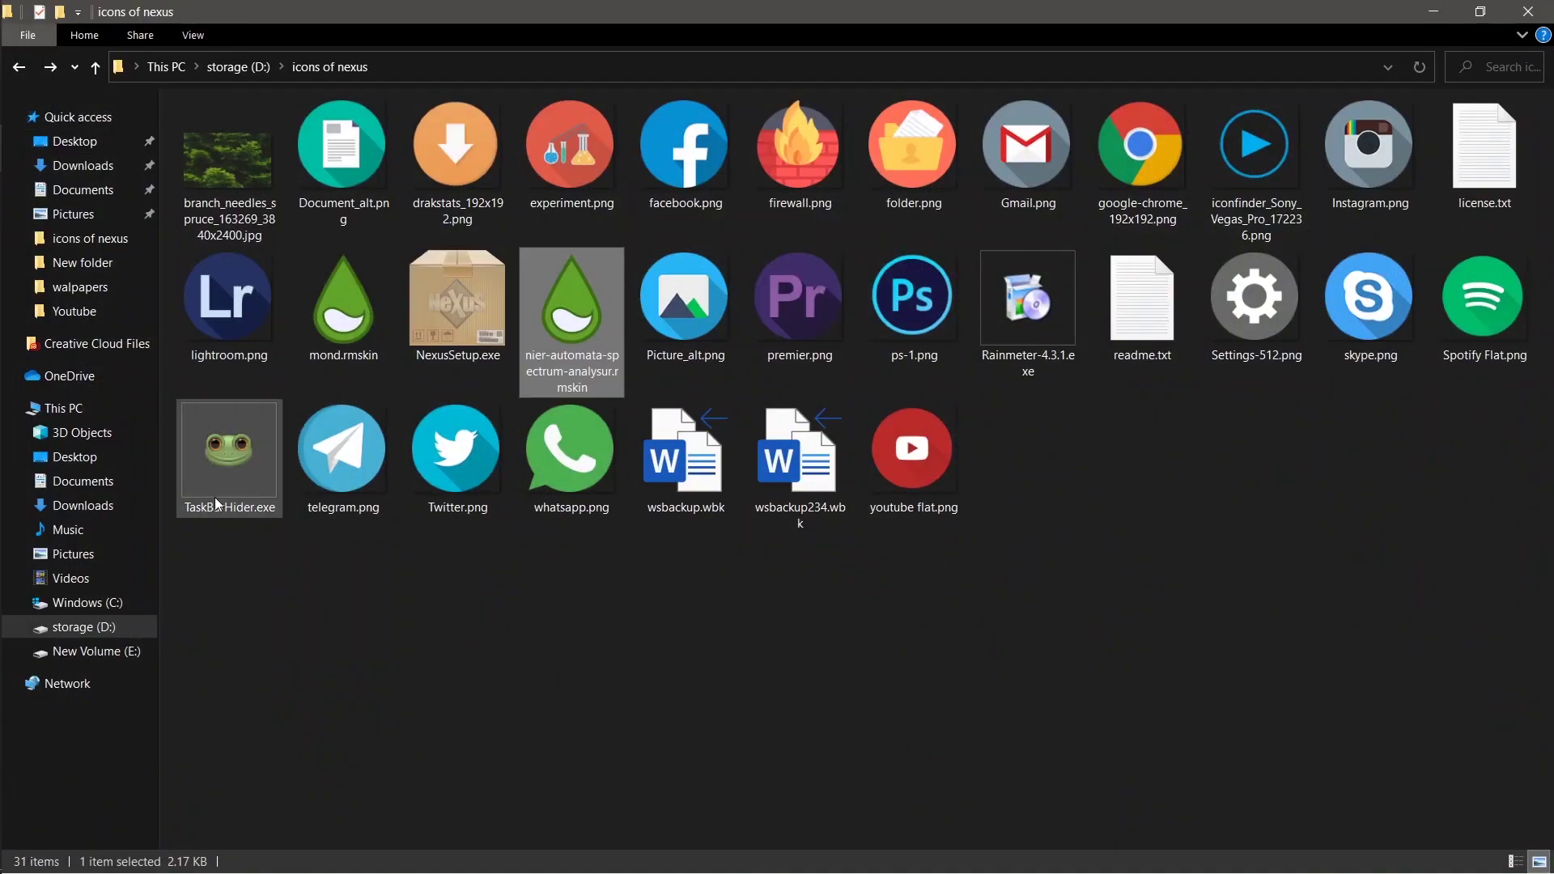
double_click(234, 479)
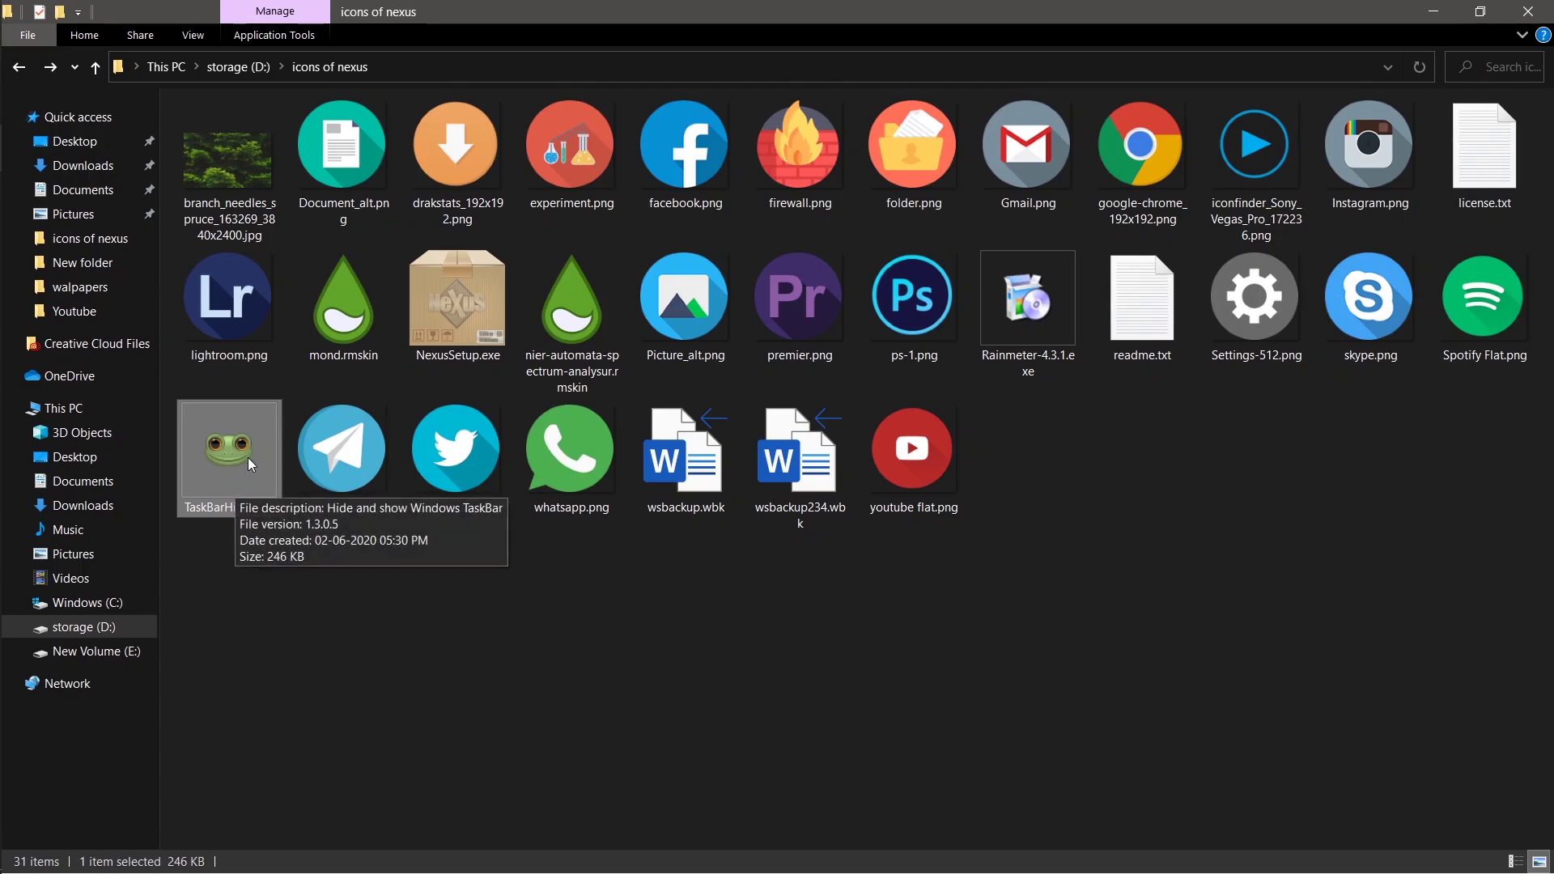
mouse_move(2, 487)
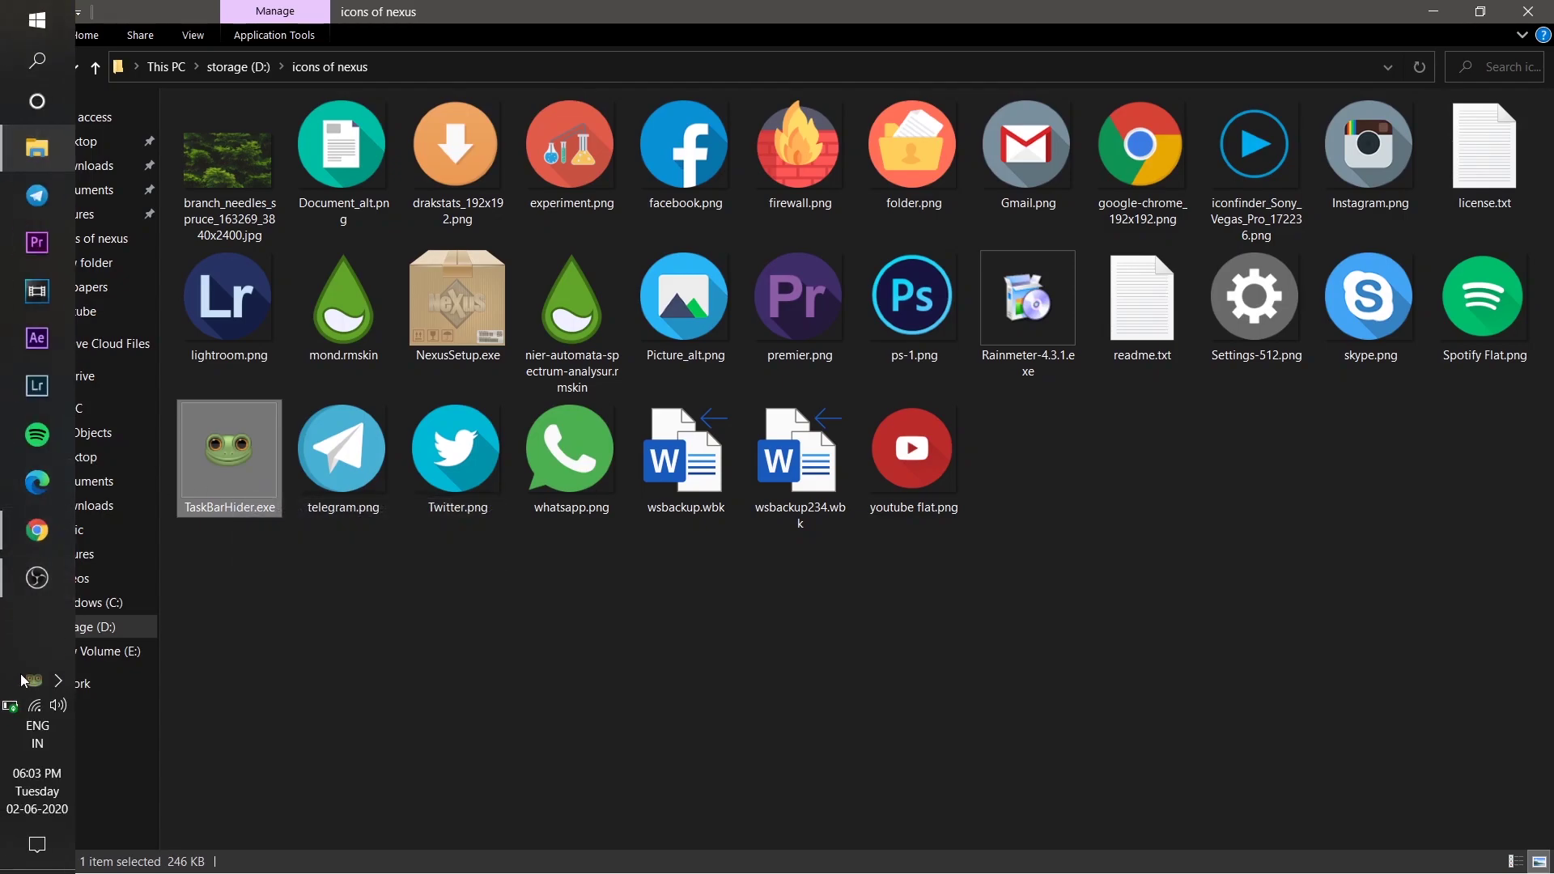
right_click(33, 685)
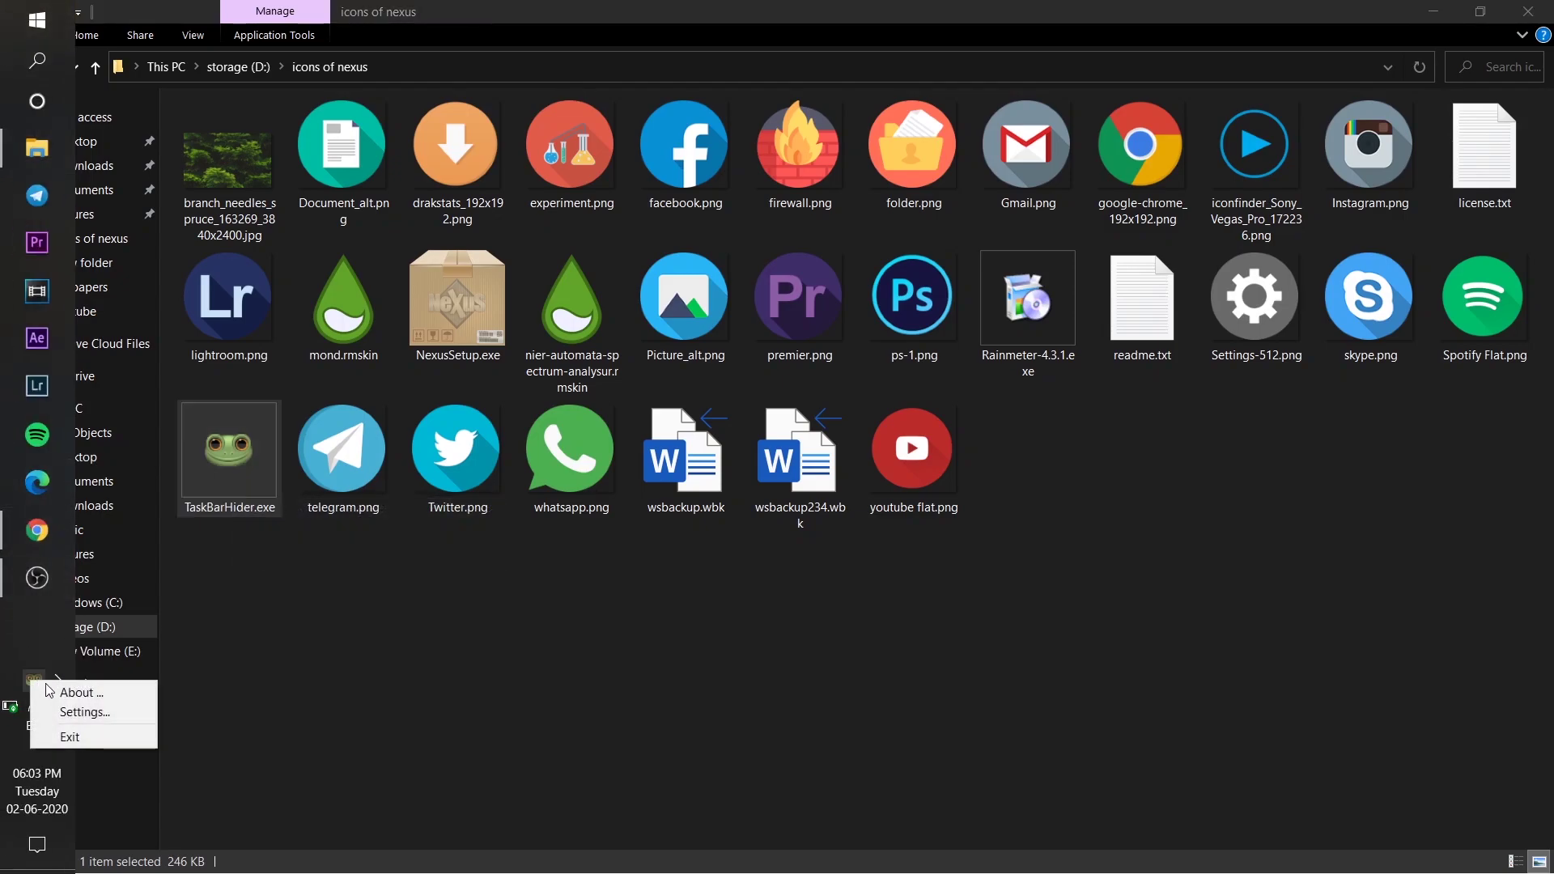
click(69, 715)
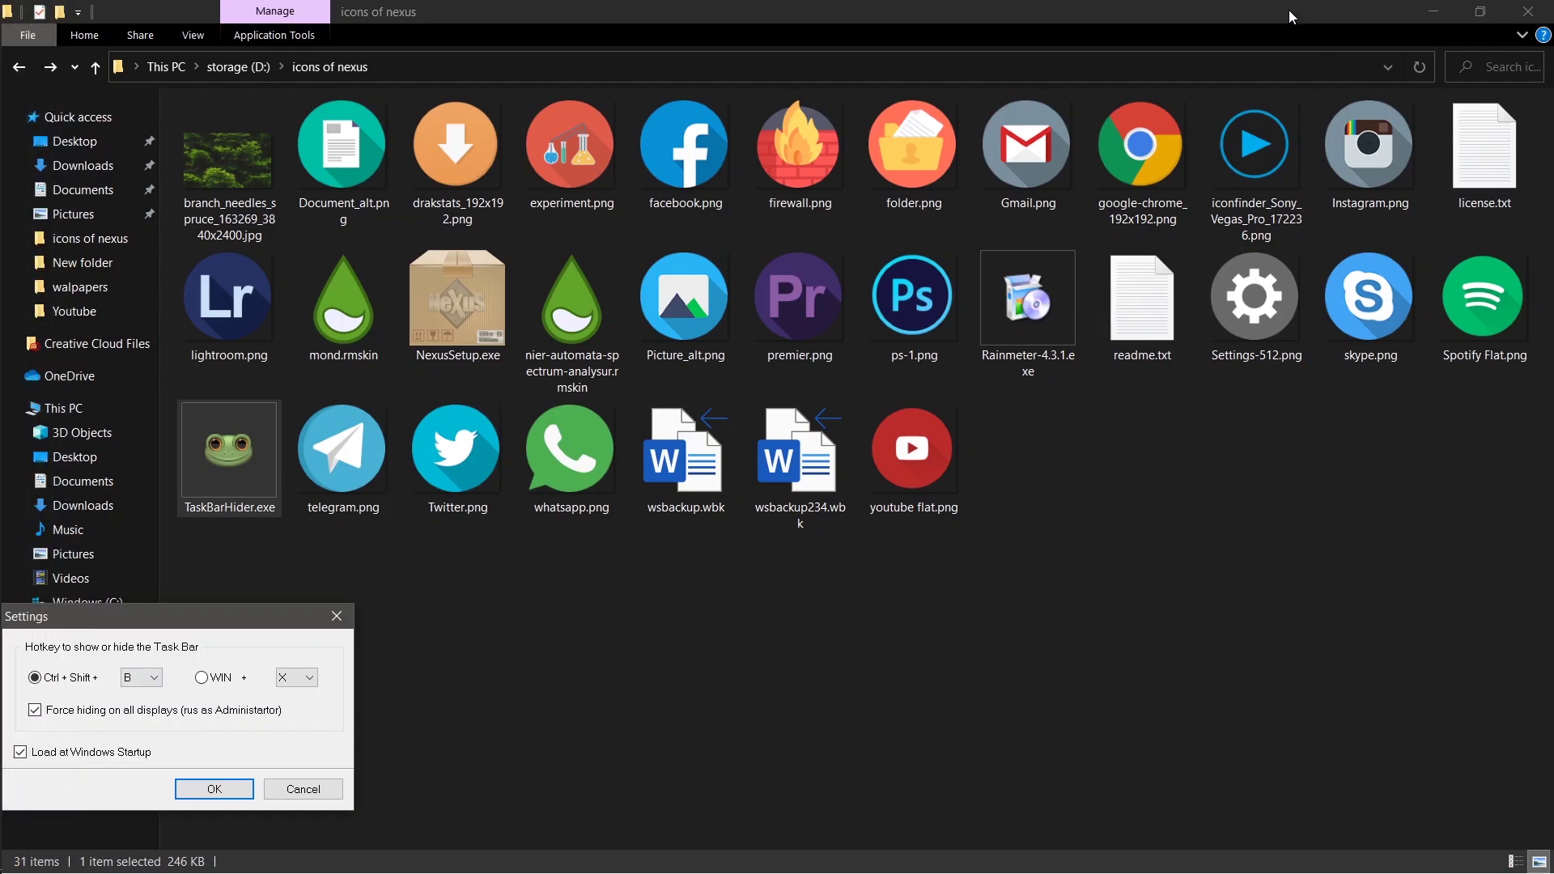
- Review the hide hotkey letter in TaskBarHider settings, keeping the current one
click(1423, 9)
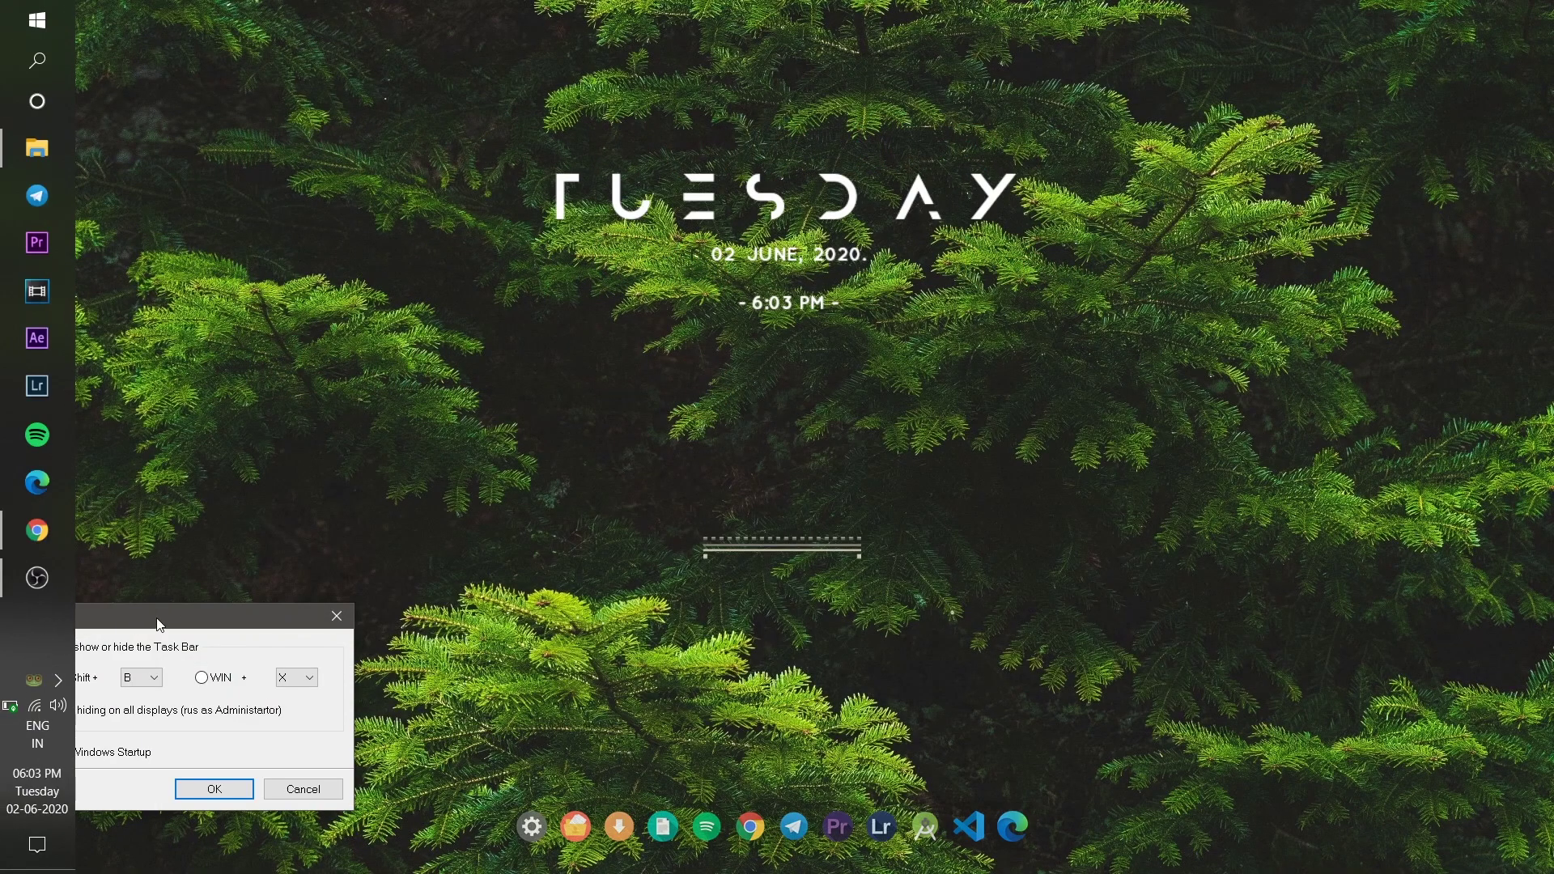
drag(144, 626, 462, 484)
click(461, 534)
click(436, 365)
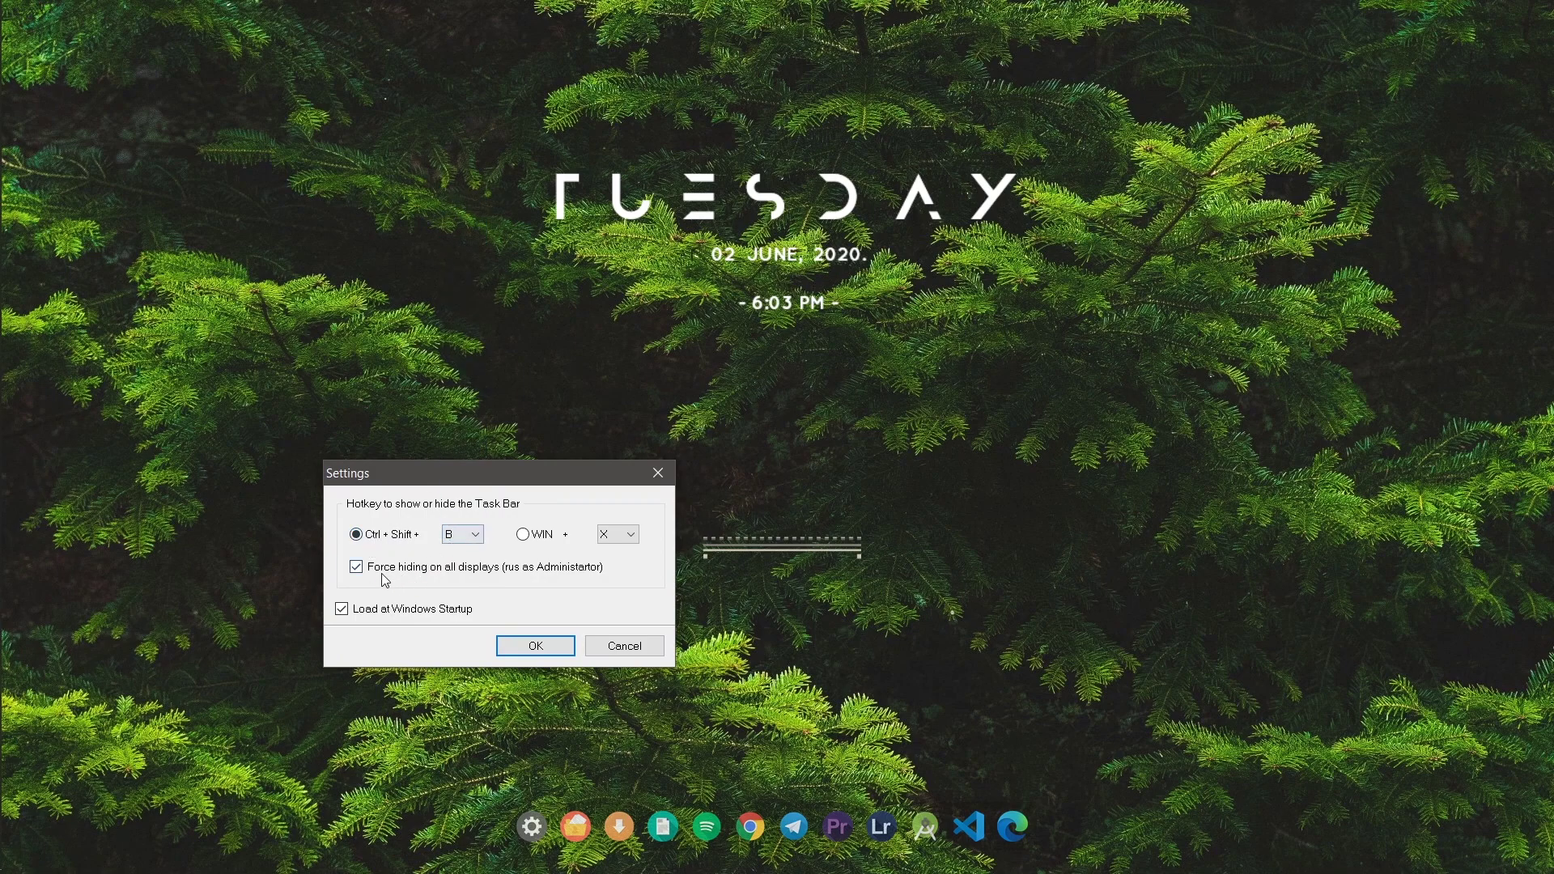
click(553, 645)
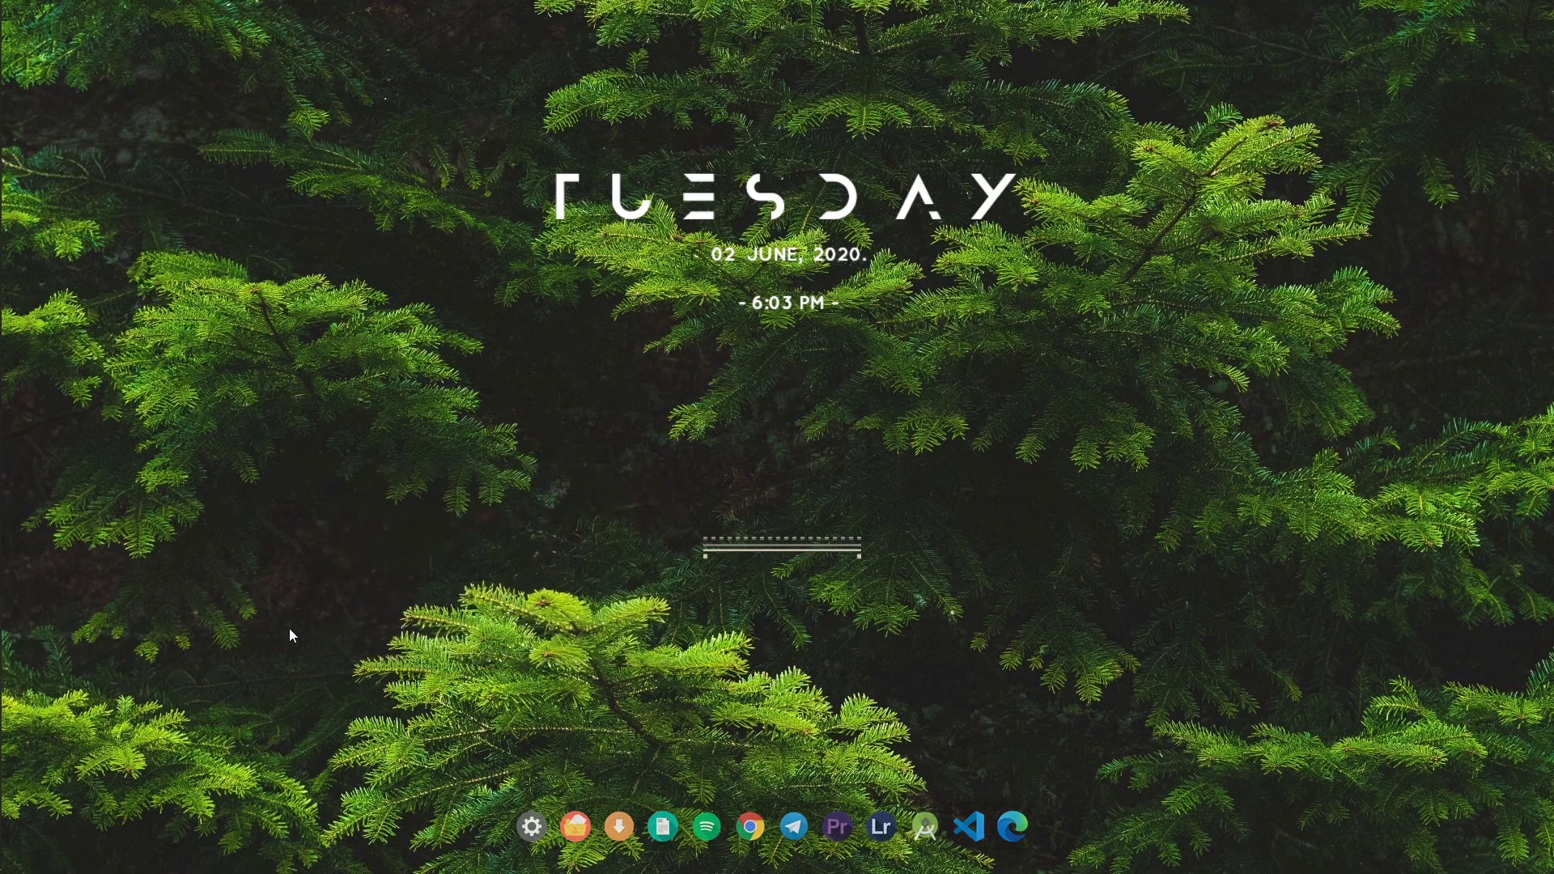